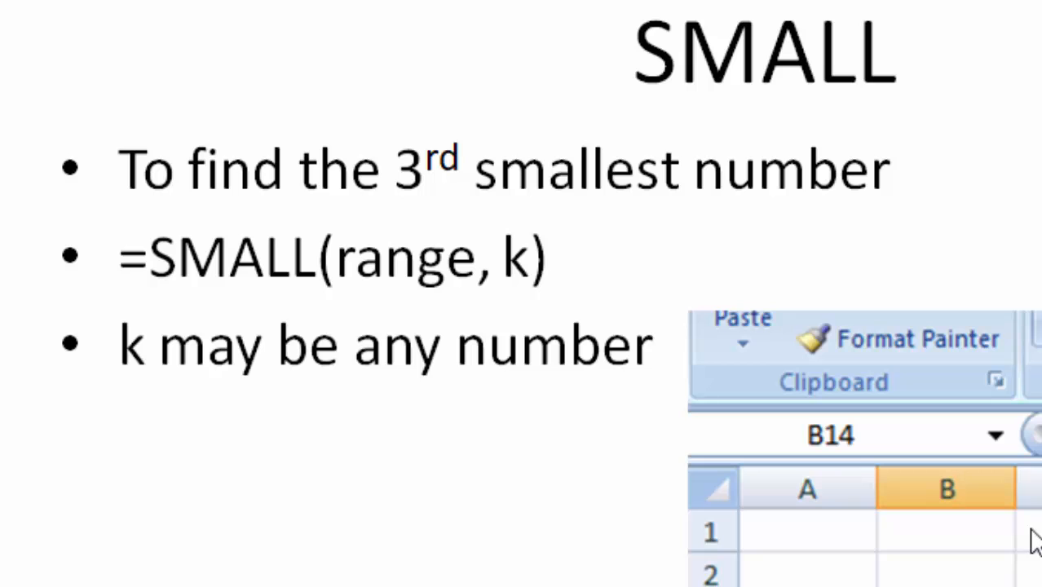
{"action": "left_click", "coordinate": [1031, 530]}
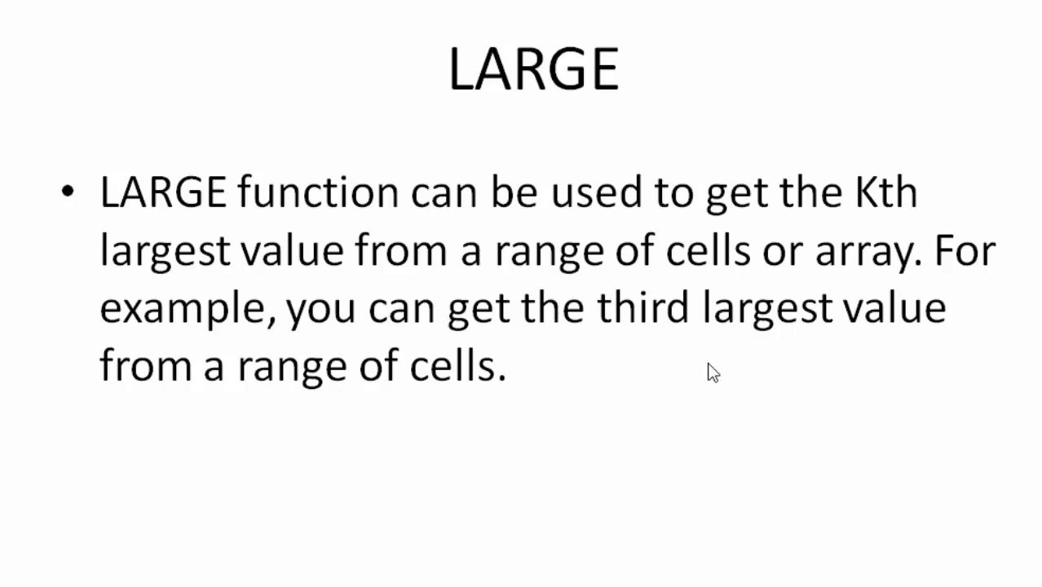
{"action": "left_click", "coordinate": [708, 364]}
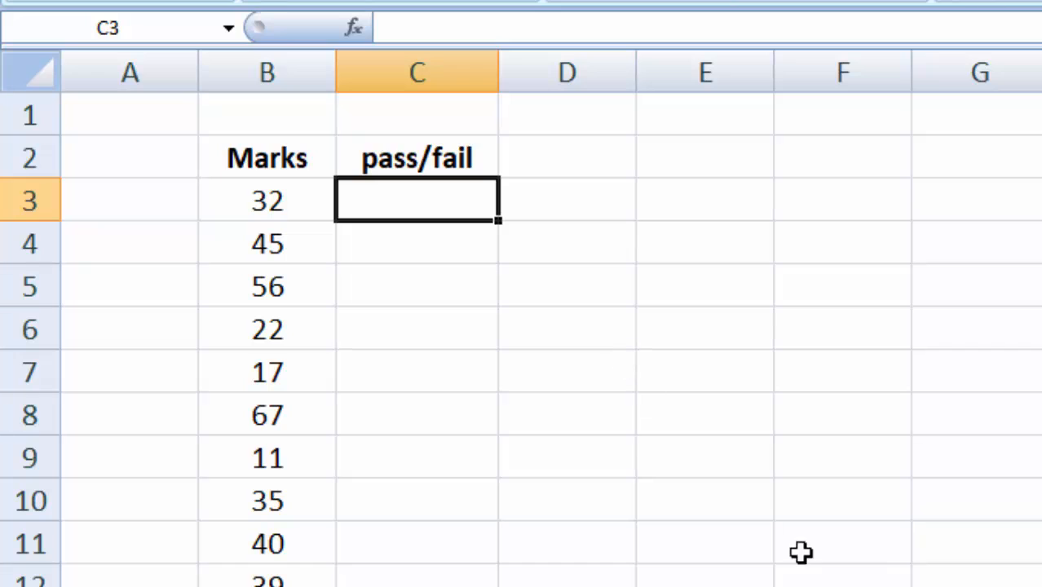
Enter the formula =IF(B3>39,"") in cell C3 of the pass/fail column
{"action": "left_click", "coordinate": [516, 533]}
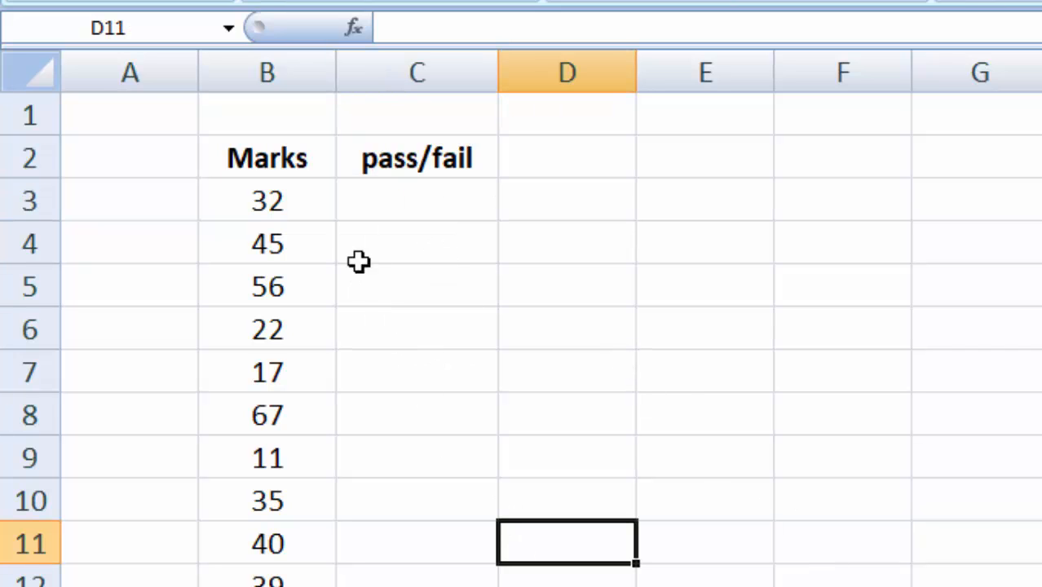
{"action": "left_click", "coordinate": [394, 205]}
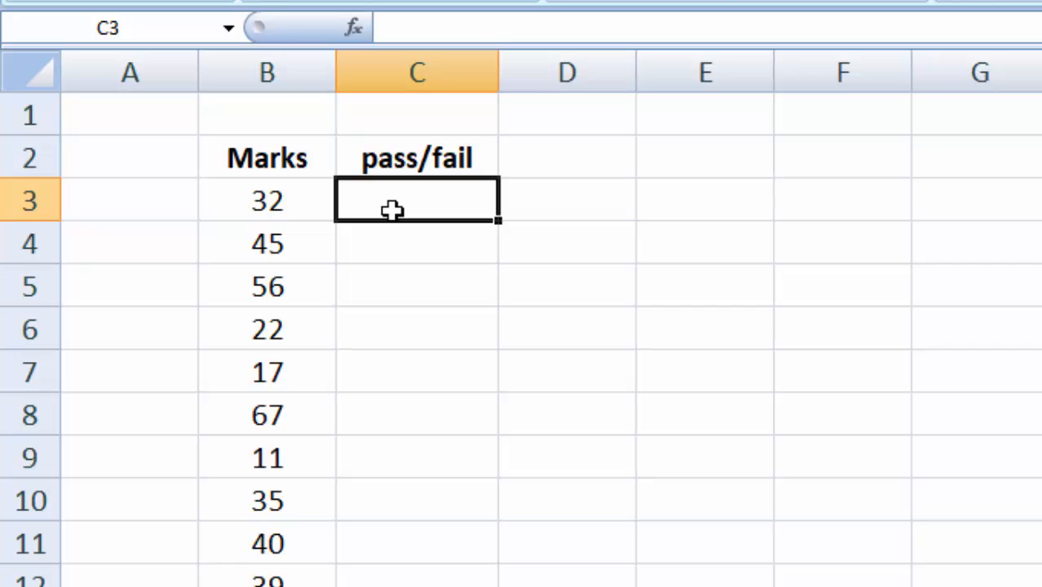
{"action": "type", "text": "="}
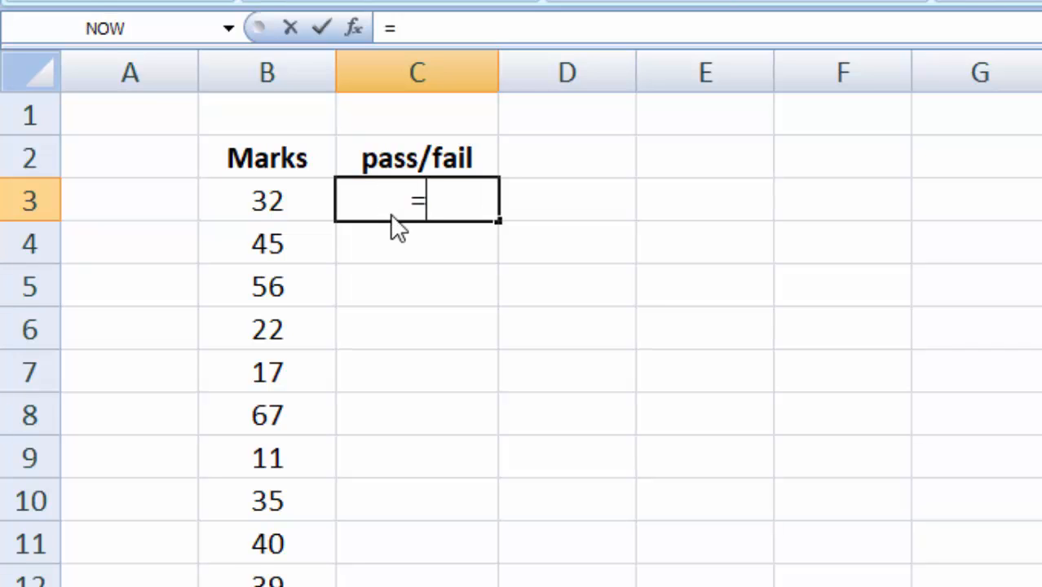
{"action": "type", "text": "IF"}
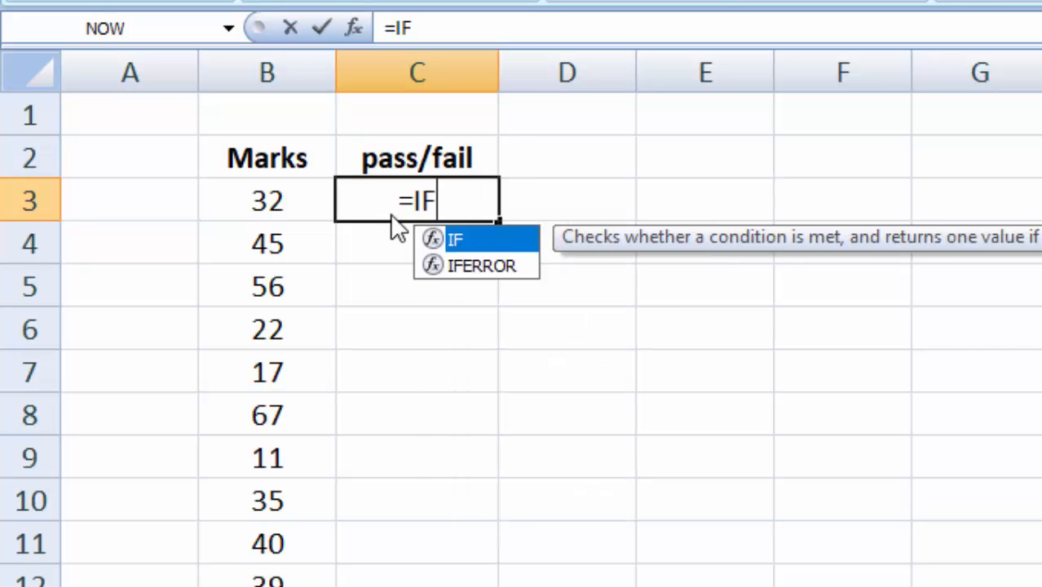
{"action": "type", "text": "("}
{"action": "key", "text": "shift+F10"}
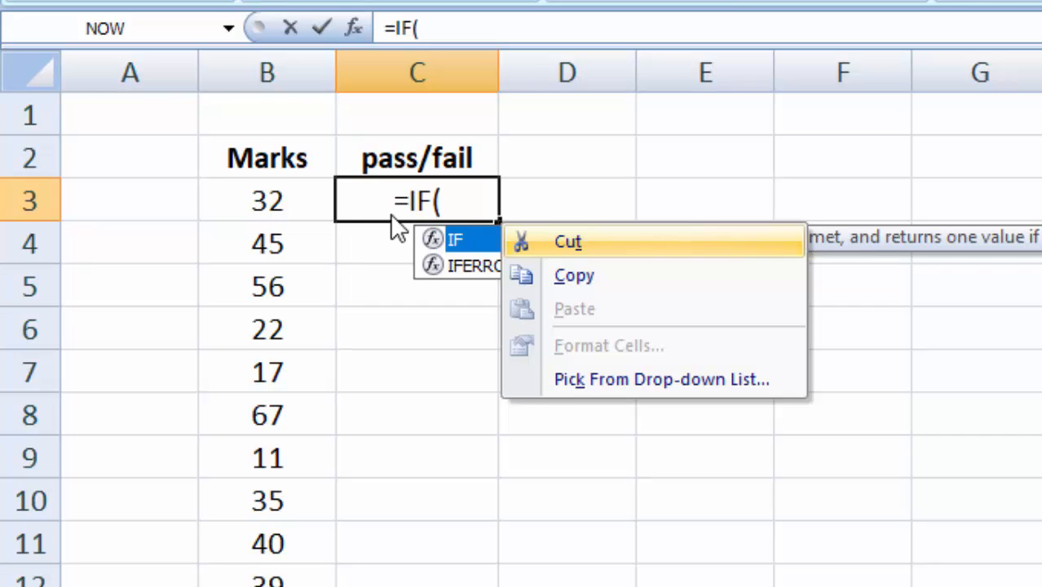
{"action": "left_click", "coordinate": [476, 194]}
{"action": "type", "text": "B3"}
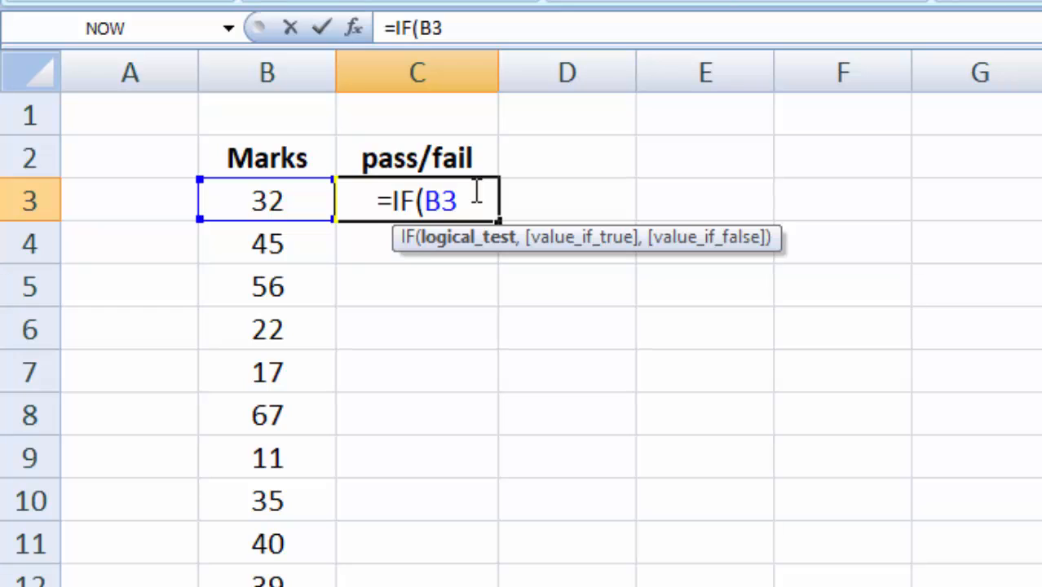
{"action": "type", "text": ">"}
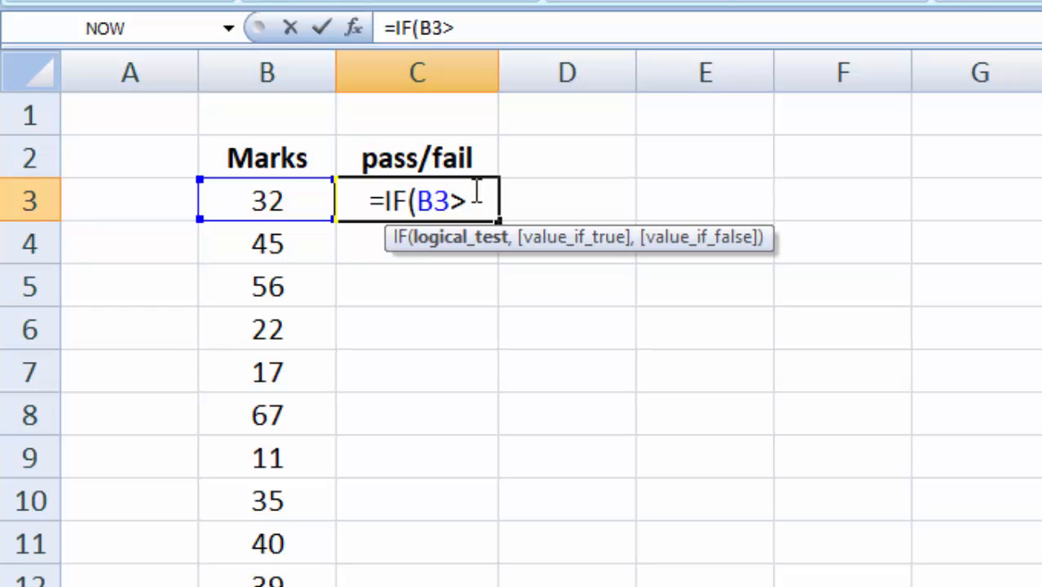
{"action": "type", "text": "39"}
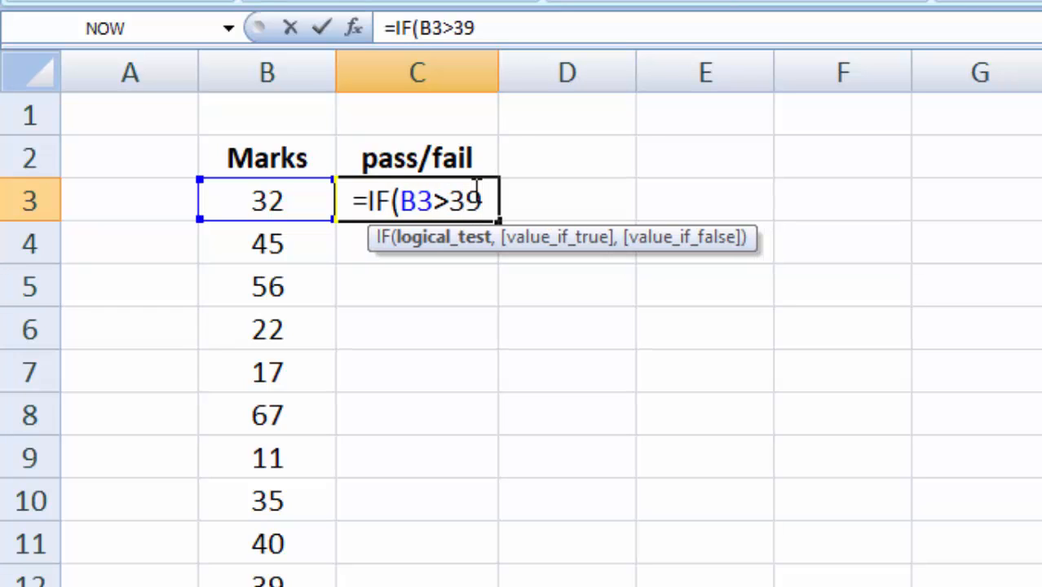
{"action": "type", "text": ","}
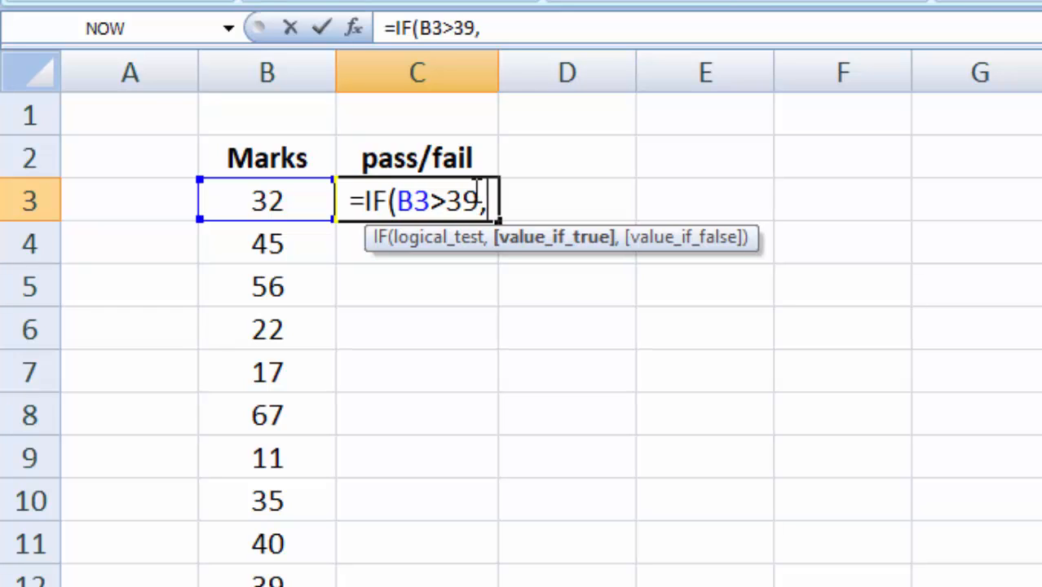
{"action": "type", "text": "\"\""}
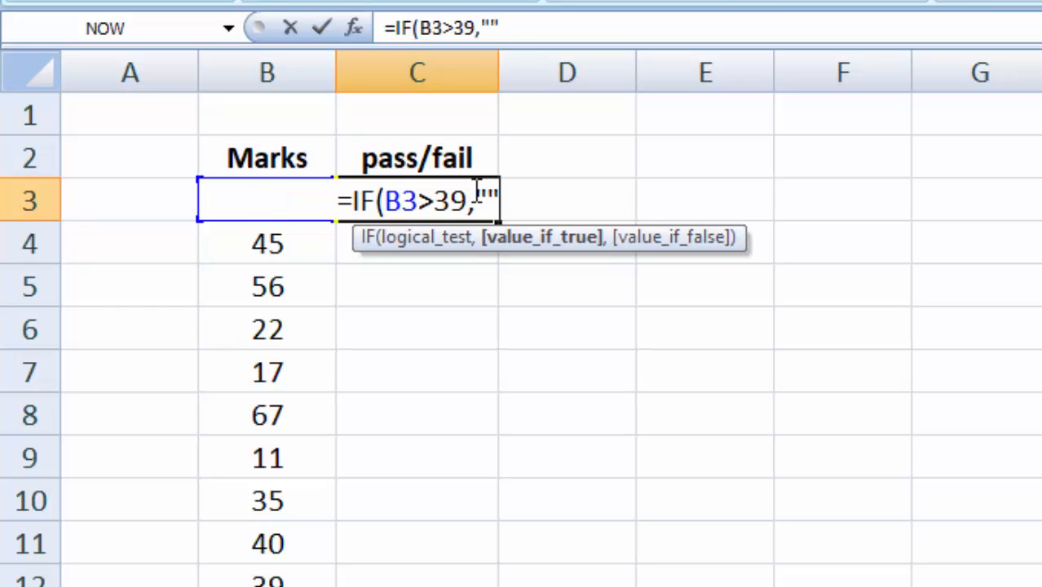
{"action": "key", "text": "Left"}
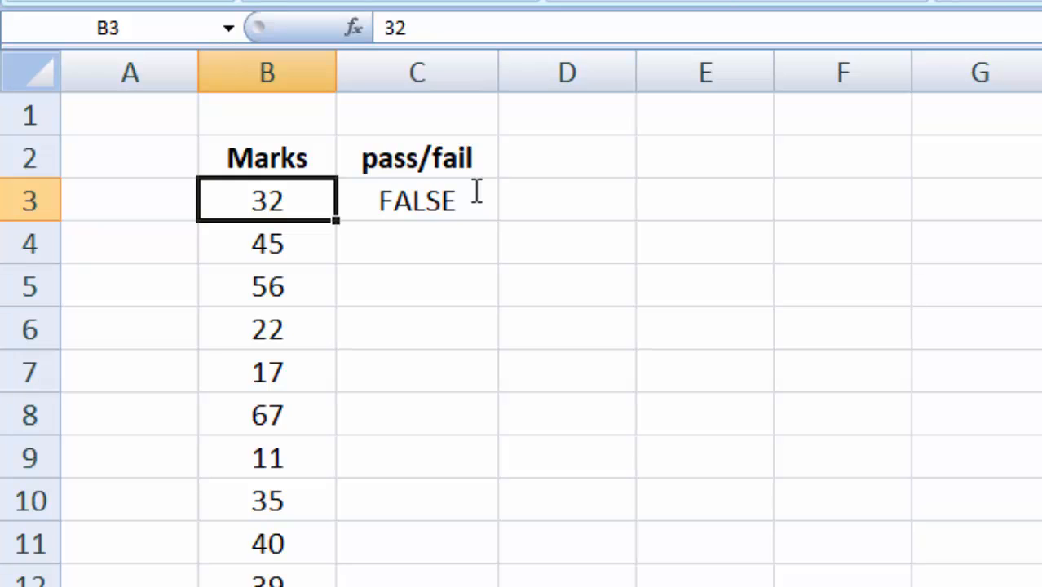
Fill in PASS between the quotation marks as the value if true in the C3 formula
{"action": "left_click", "coordinate": [436, 206]}
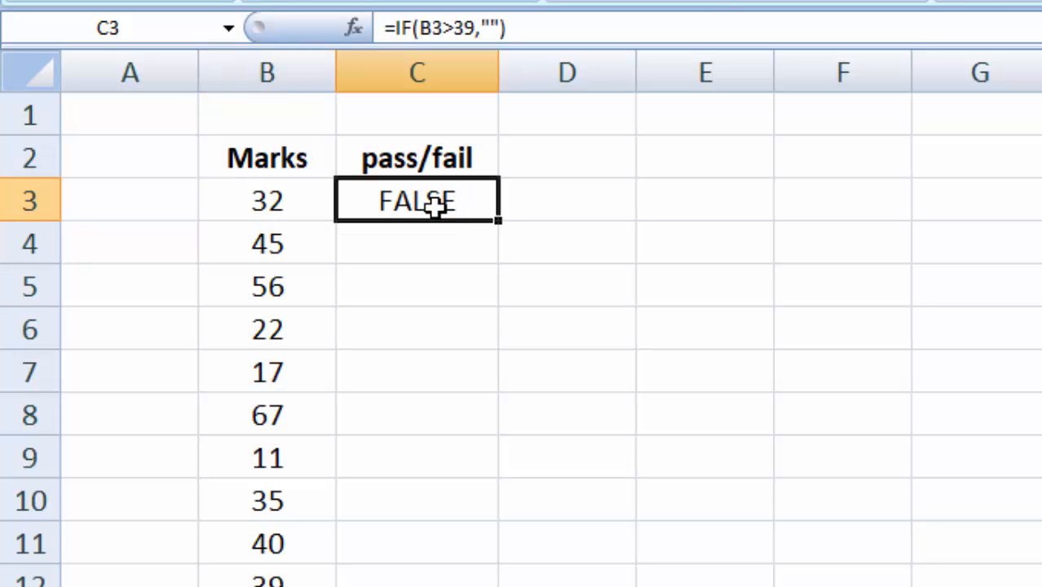
{"action": "left_click", "coordinate": [492, 30]}
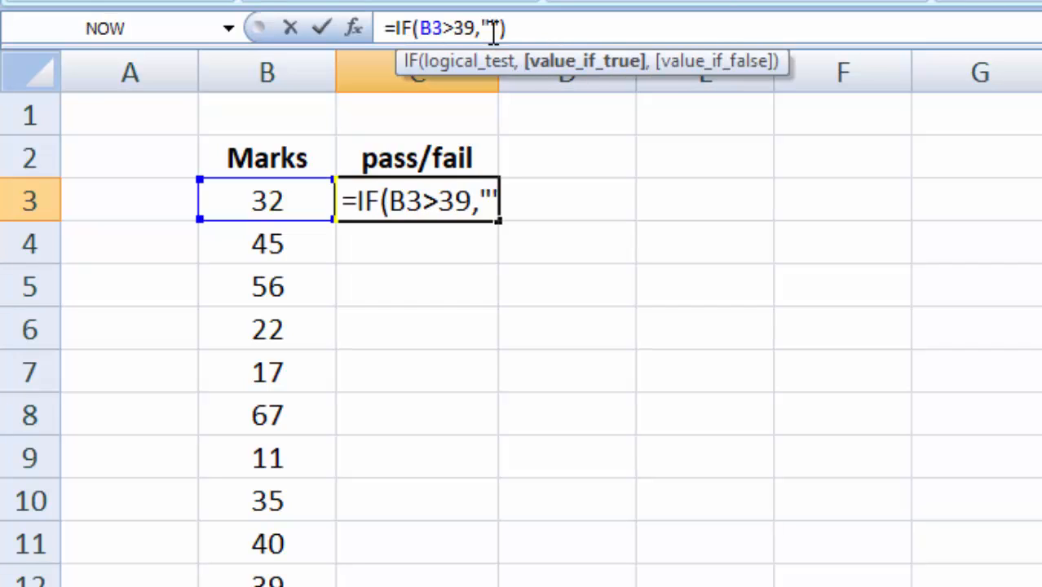
{"action": "type", "text": "PA"}
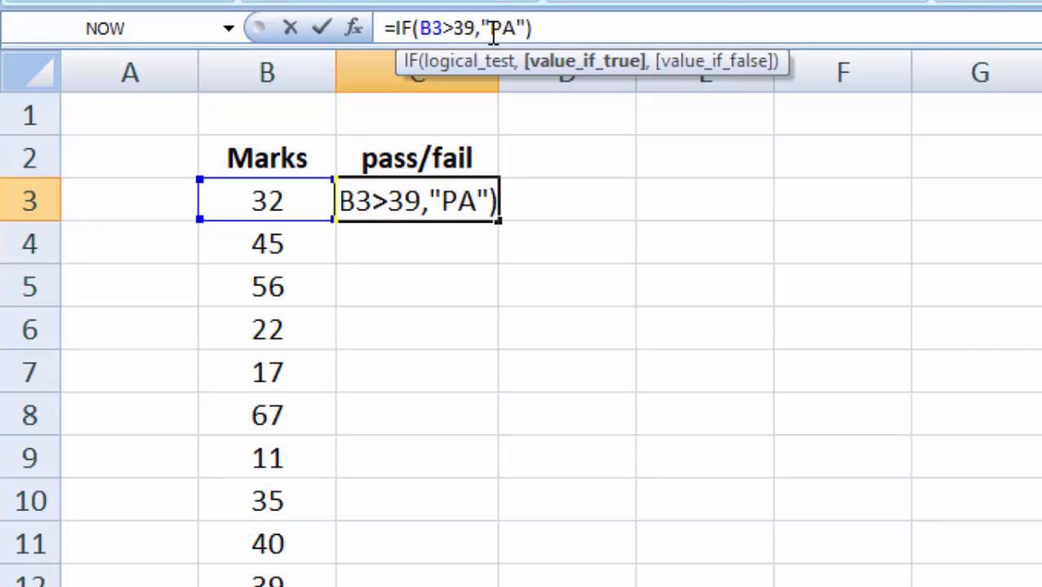
{"action": "type", "text": "SS"}
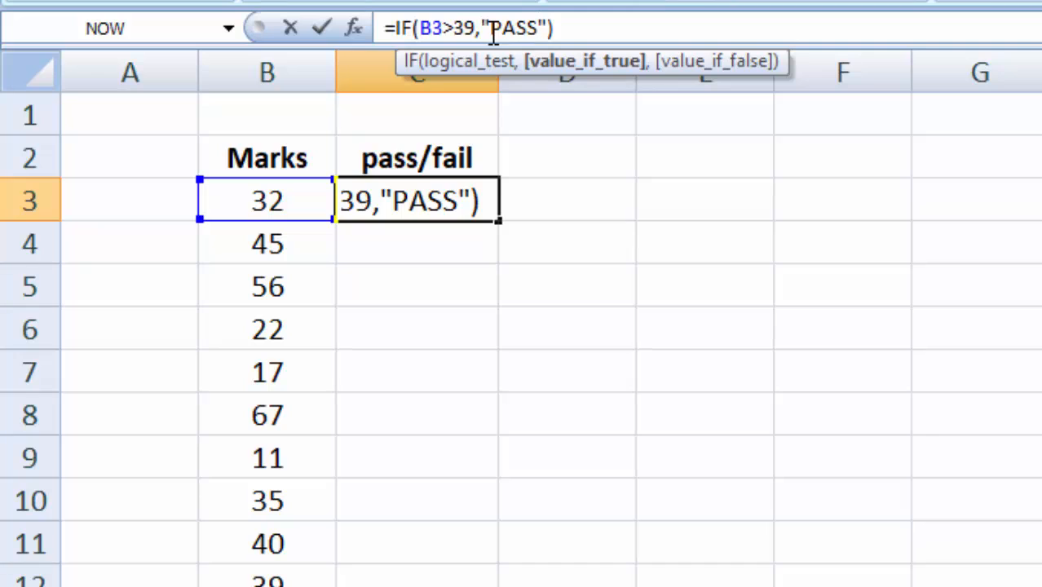
Add "FAIL" as the value if false in the C3 formula and commit it
{"action": "key", "text": "Right"}
{"action": "type", "text": ","}
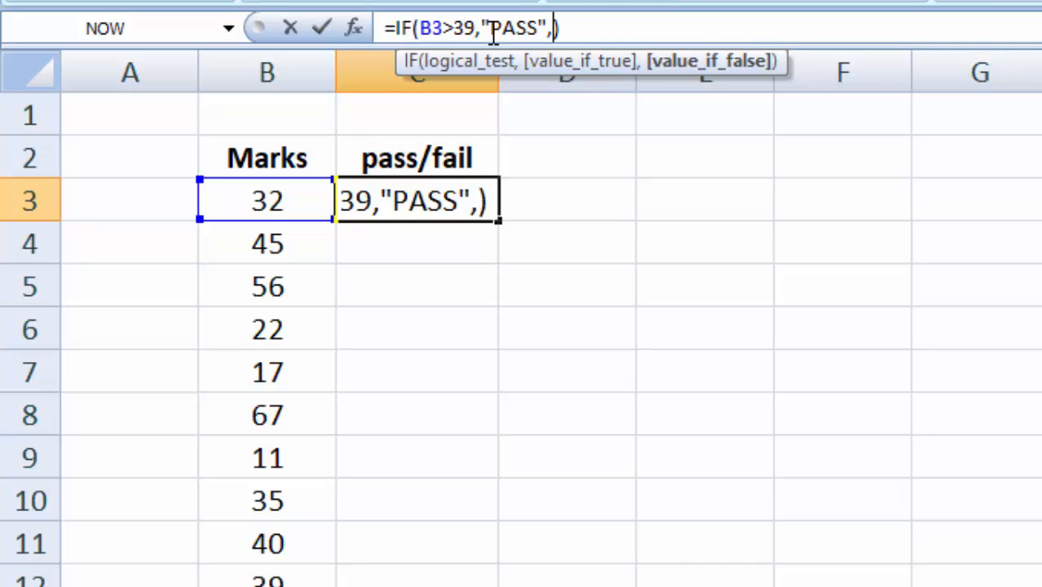
{"action": "type", "text": "\"\""}
{"action": "key", "text": "Left"}
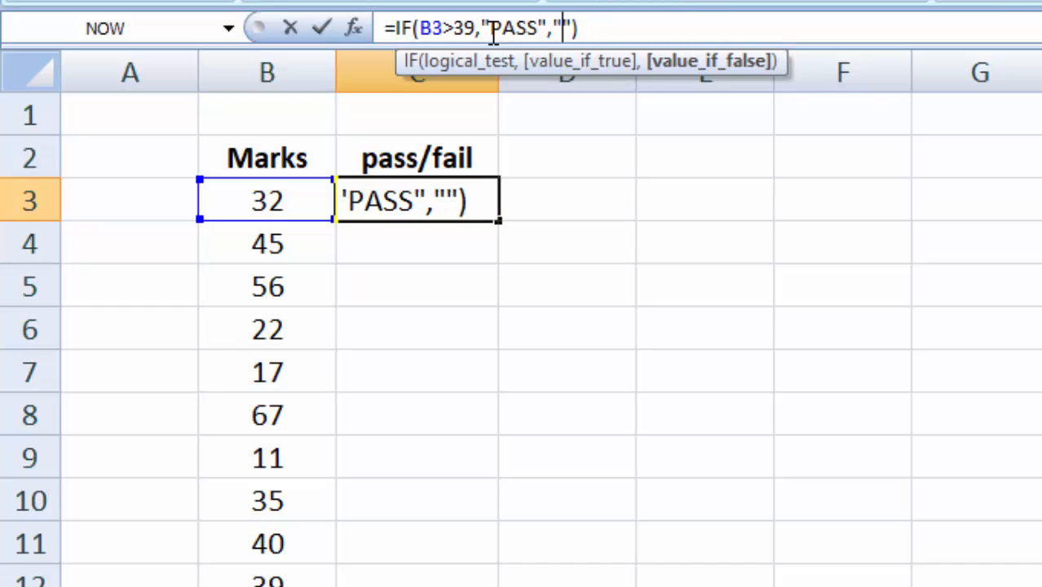
{"action": "type", "text": "FAIL"}
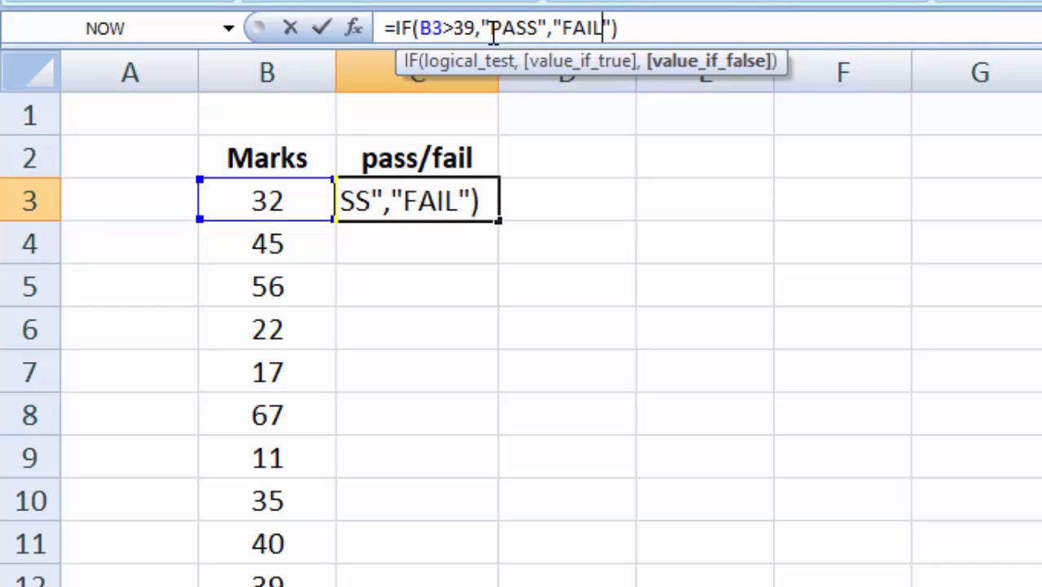
{"action": "key", "text": "Return"}
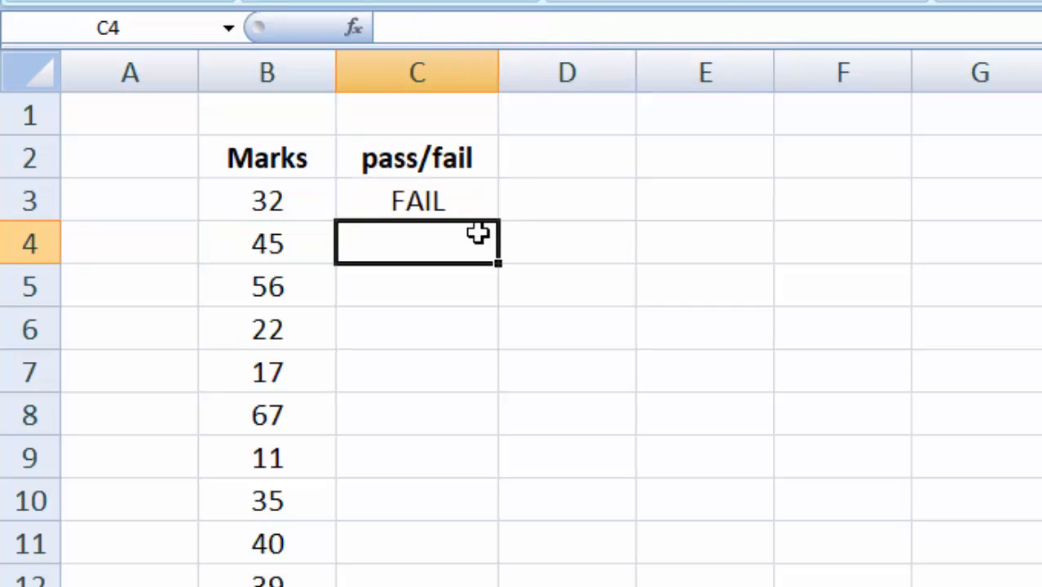
Fill the C3 formula down the pass/fail column alongside the marks
{"action": "left_click", "coordinate": [469, 204]}
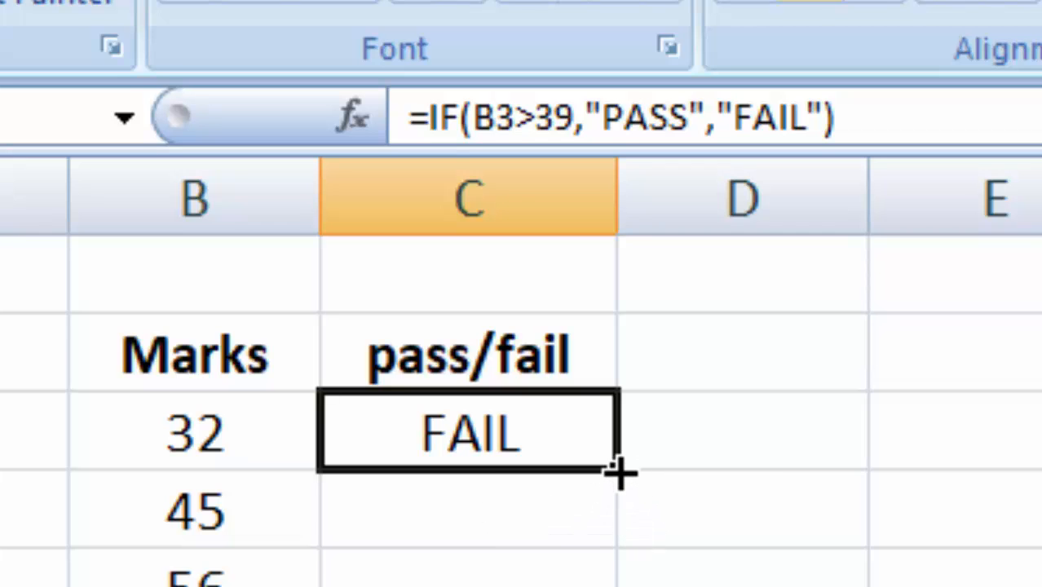
{"action": "left_click_drag", "start_coordinate": [619, 473], "coordinate": [553, 586]}
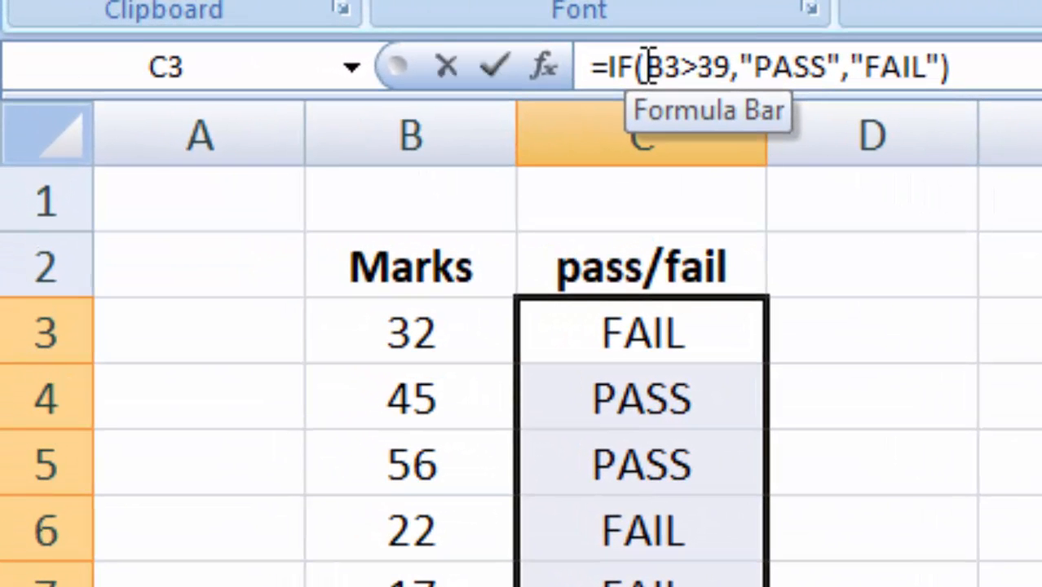
Examine the logical test, value-if-true and value-if-false arguments of the C3 formula one after another
{"action": "left_click_drag", "start_coordinate": [563, 59], "coordinate": [642, 61]}
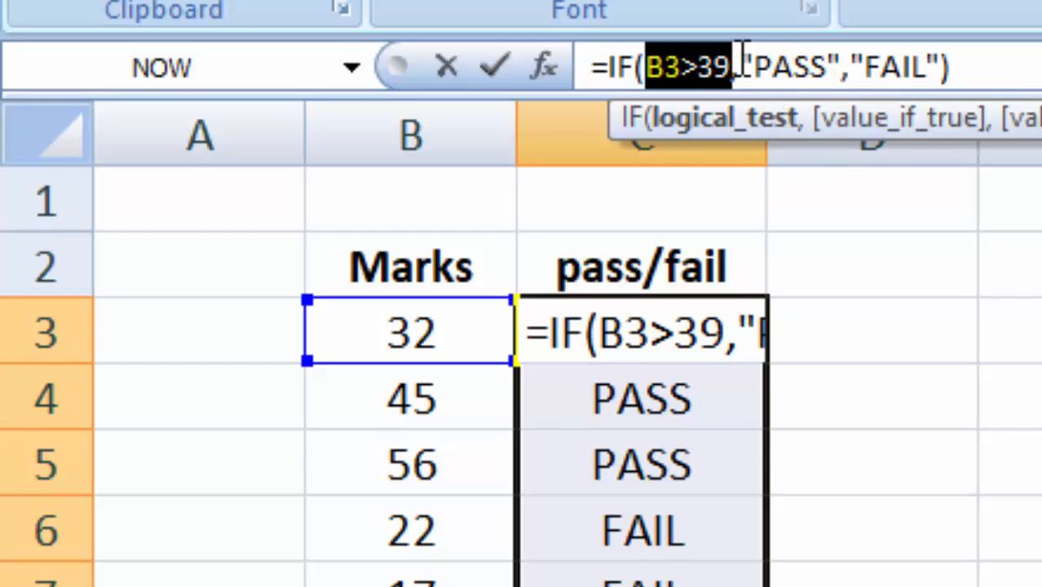
{"action": "left_click_drag", "start_coordinate": [757, 65], "coordinate": [828, 67]}
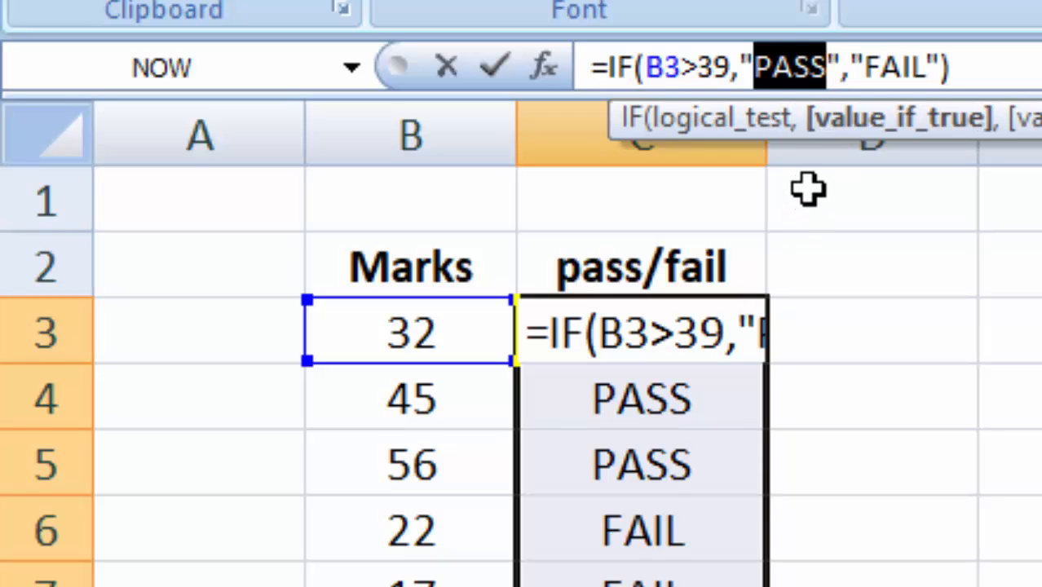
{"action": "left_click_drag", "start_coordinate": [865, 65], "coordinate": [926, 65]}
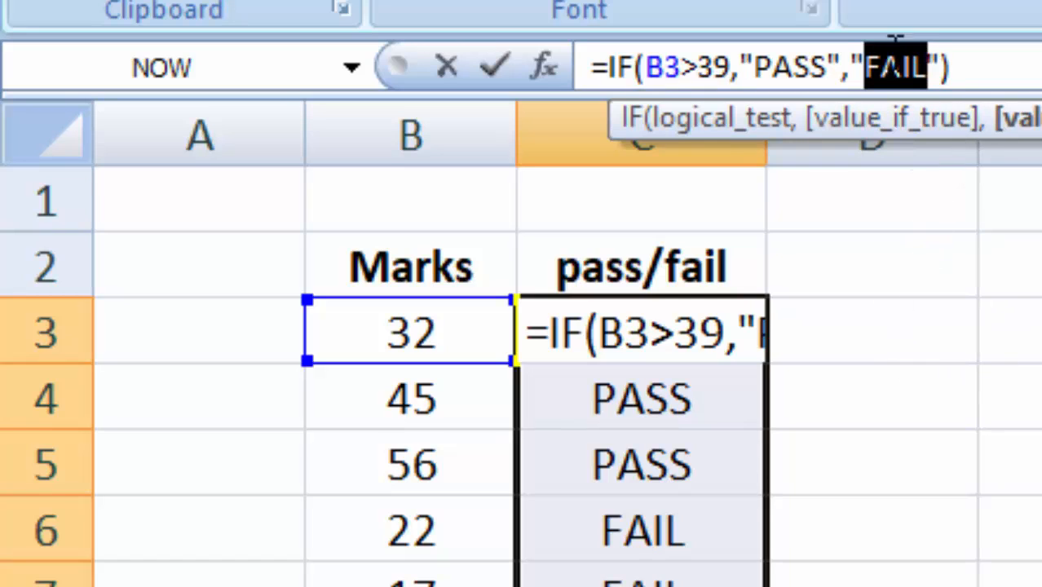
{"action": "left_click", "coordinate": [866, 66]}
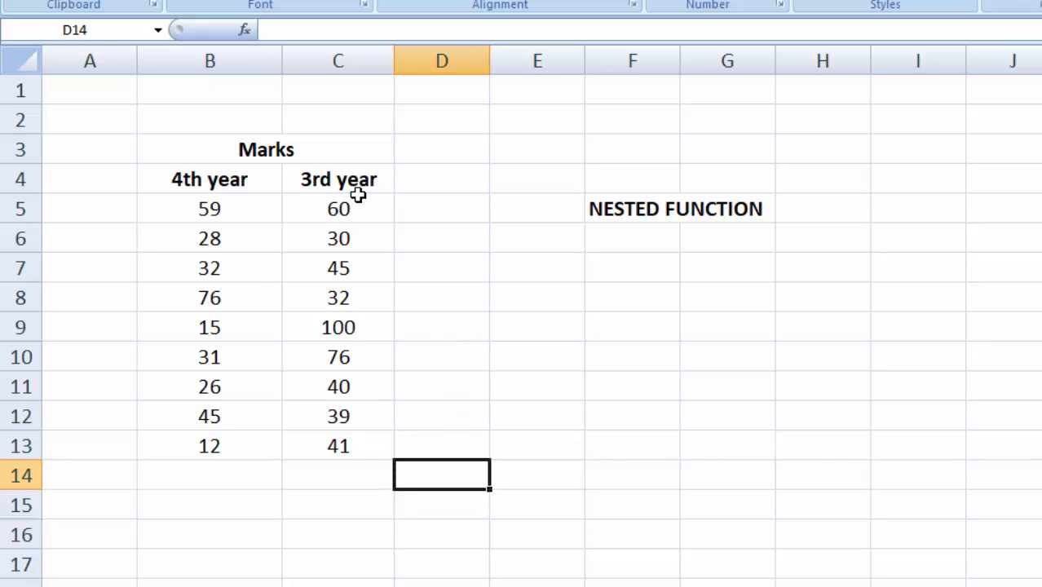
Start a nested formula in cell C15 with an AVERAGE function inside IF as the logical test
{"action": "left_click", "coordinate": [494, 327]}
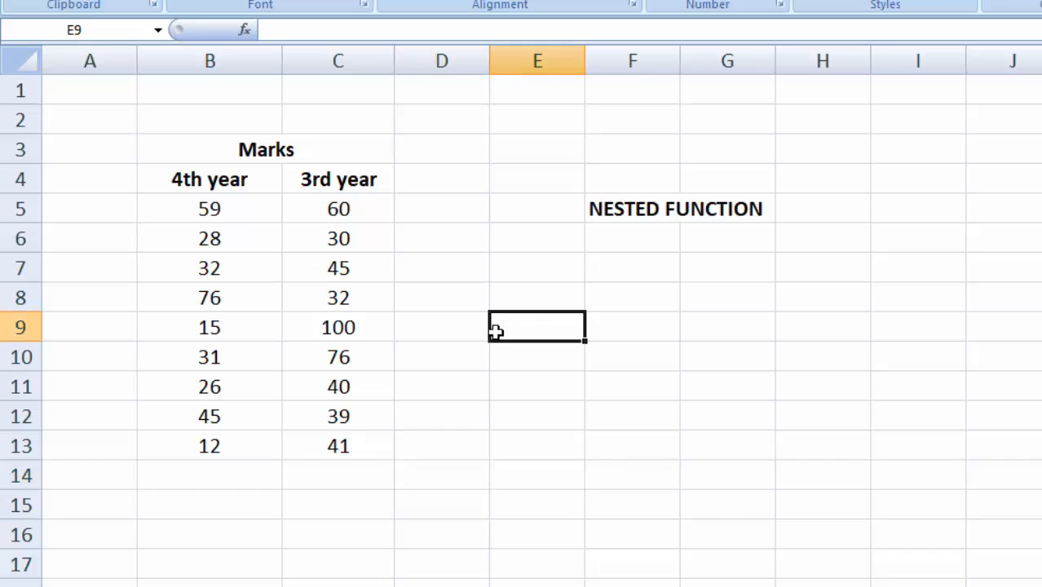
{"action": "left_click", "coordinate": [341, 500]}
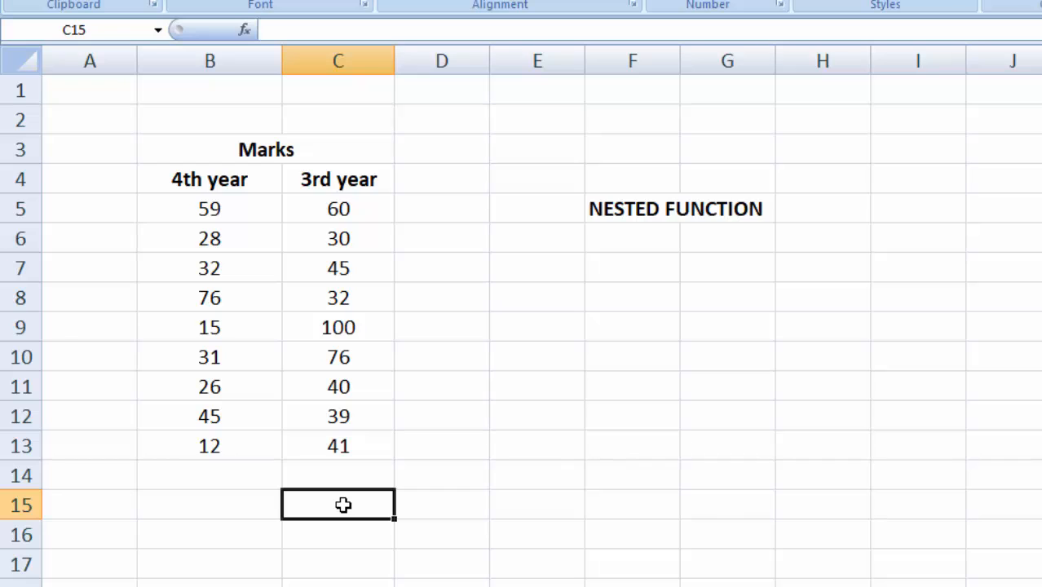
{"action": "type", "text": "="}
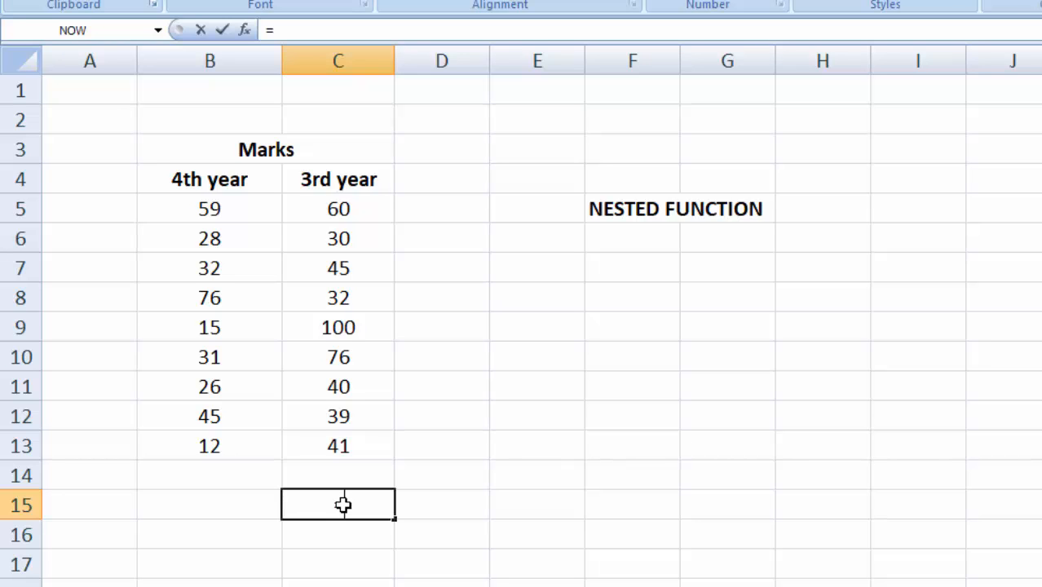
{"action": "type", "text": "IF"}
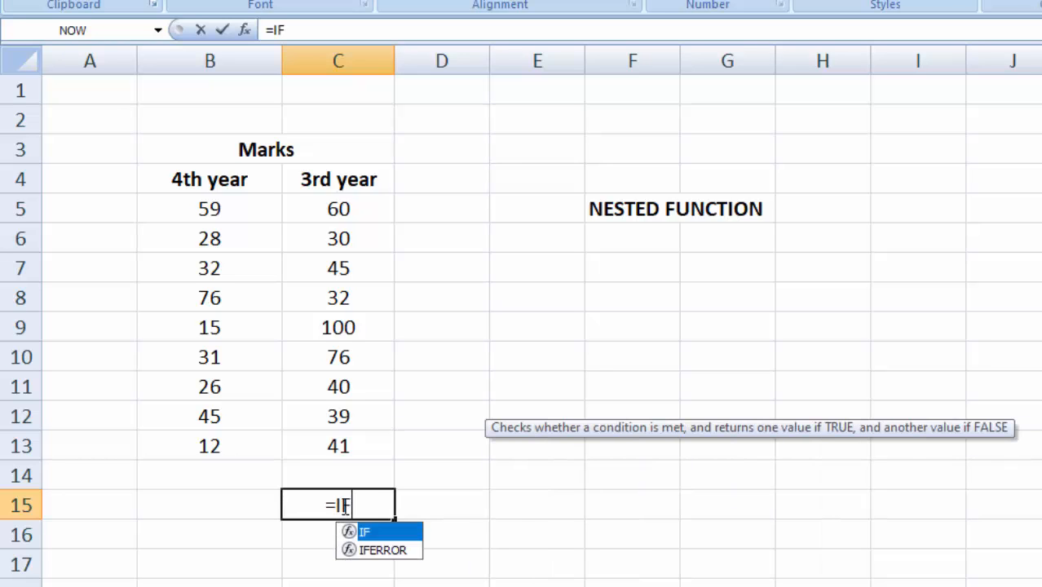
{"action": "type", "text": "("}
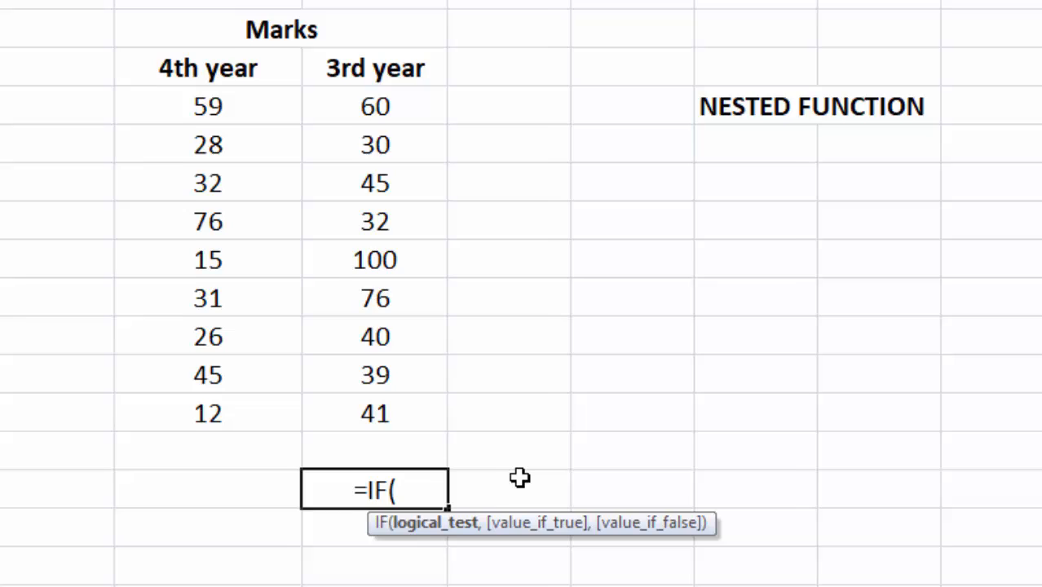
{"action": "type", "text": "AVERAGE"}
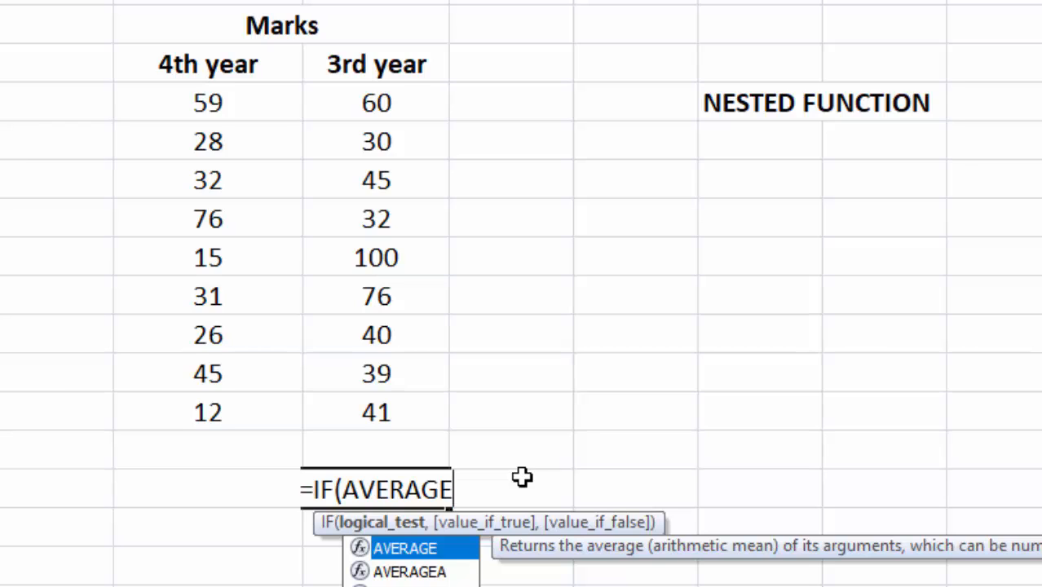
{"action": "type", "text": "("}
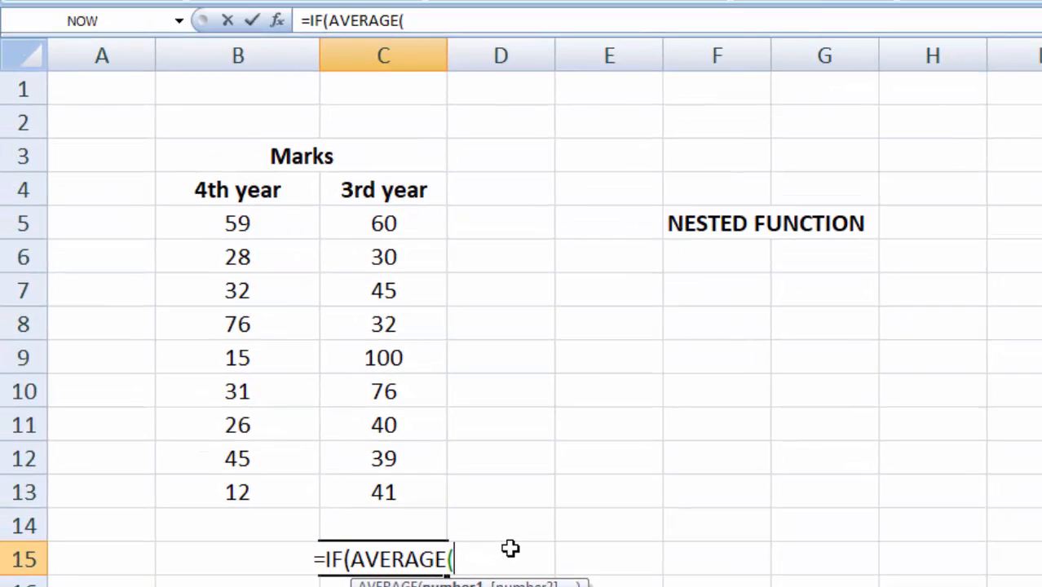
Complete the logical test in C15 so it checks whether the average of C5:C13 is greater than 45
{"action": "type", "text": "C"}
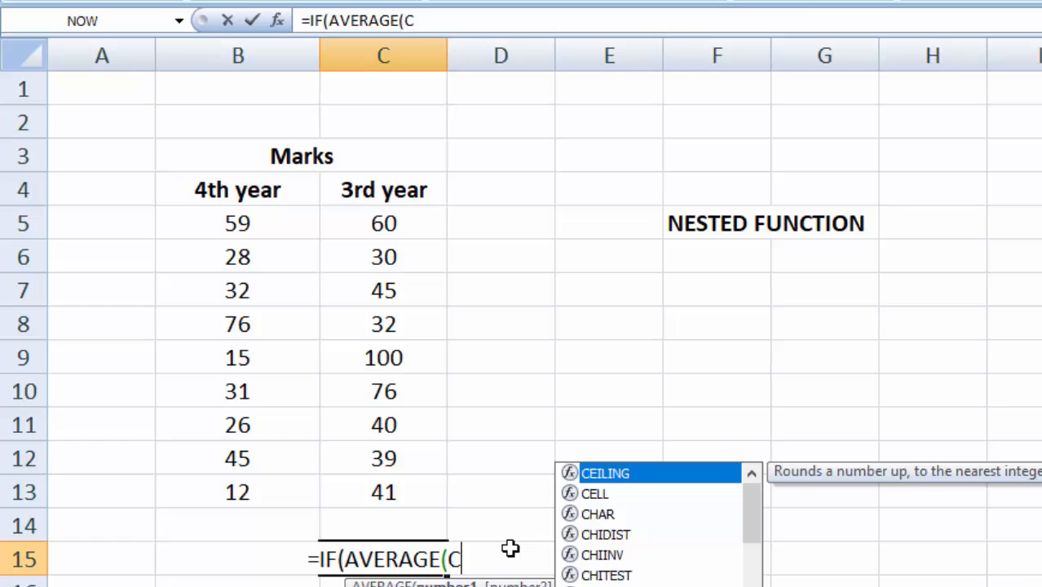
{"action": "type", "text": "5"}
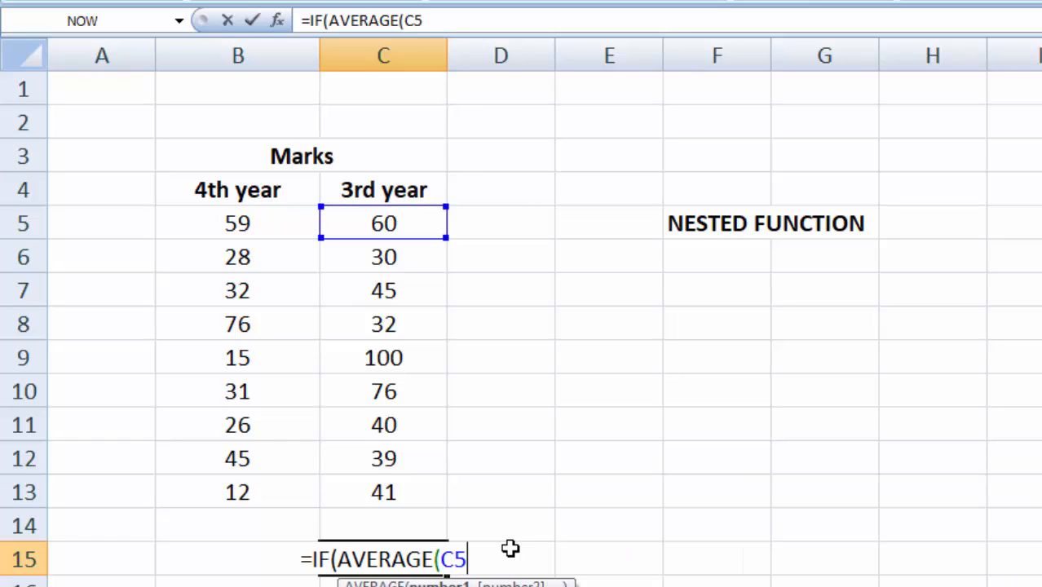
{"action": "type", "text": ":"}
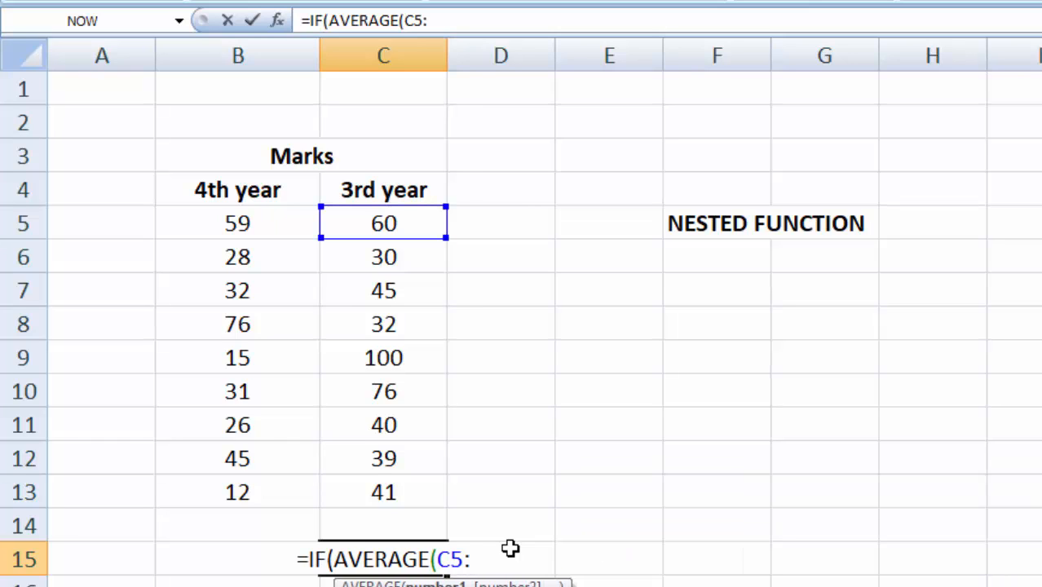
{"action": "type", "text": "1"}
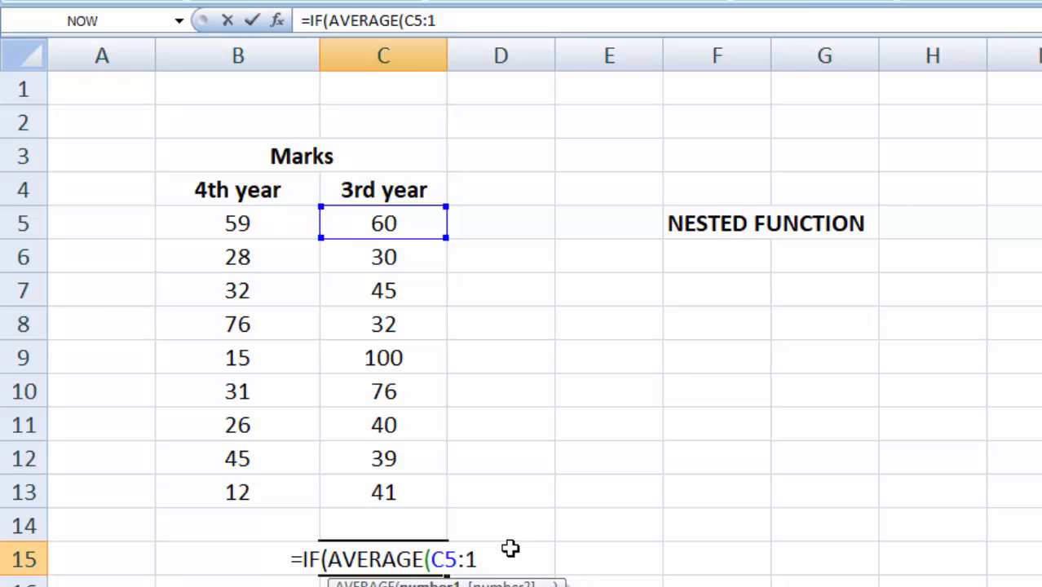
{"action": "key", "text": "BackSpace"}
{"action": "type", "text": "C13"}
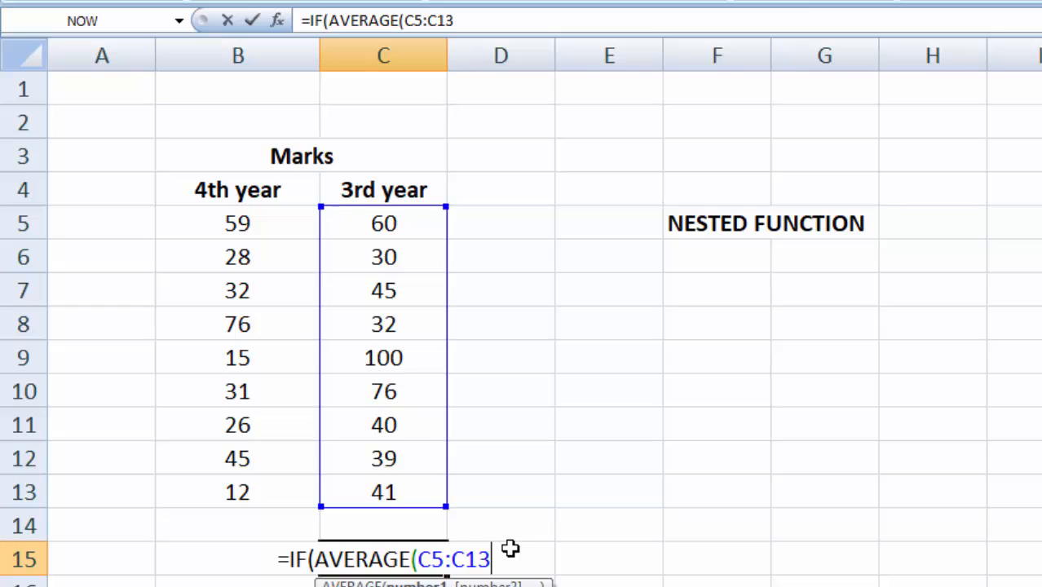
{"action": "type", "text": ")"}
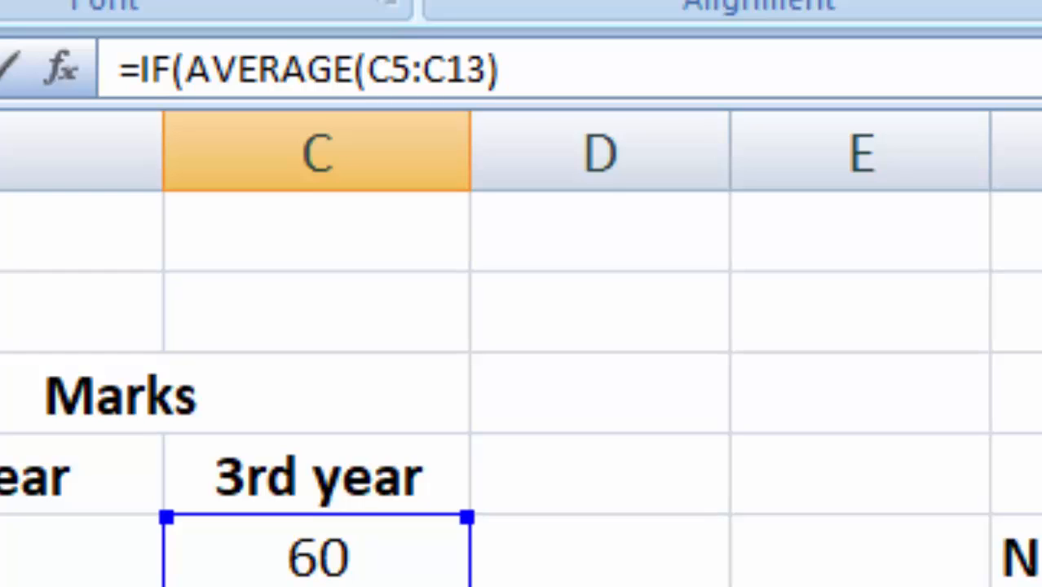
{"action": "type", "text": ">45"}
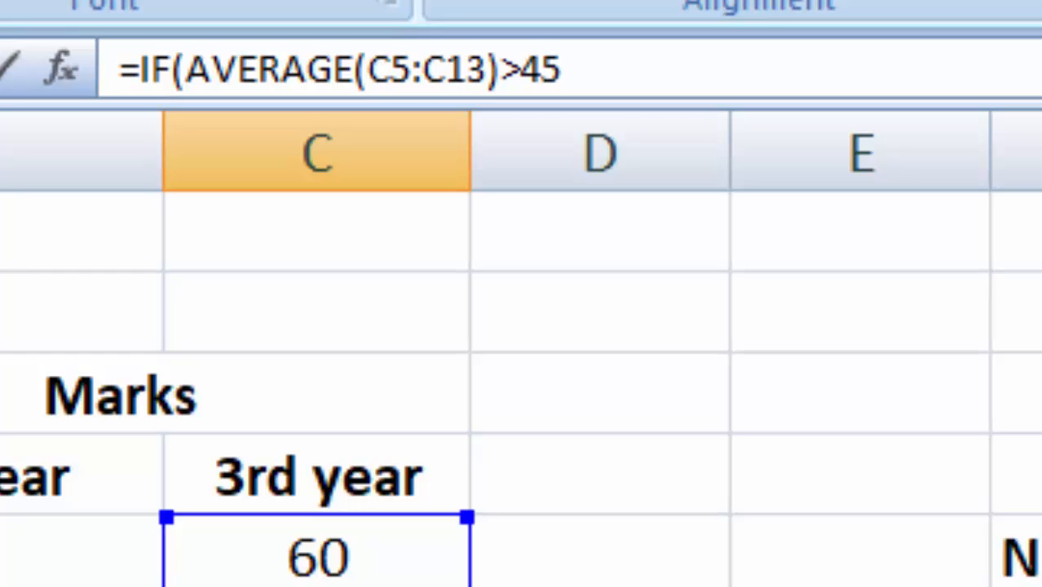
Add "QUALIFIED" as the value if true in the C15 formula
{"action": "type", "text": ","}
{"action": "type", "text": "\"\""}
{"action": "type", "text": "QUALI"}
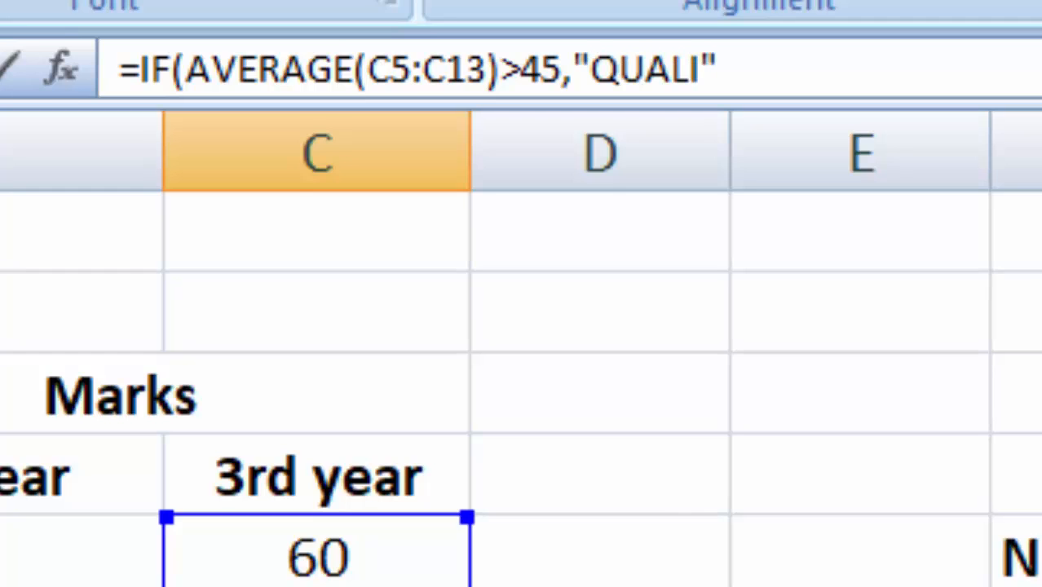
{"action": "type", "text": "FIED"}
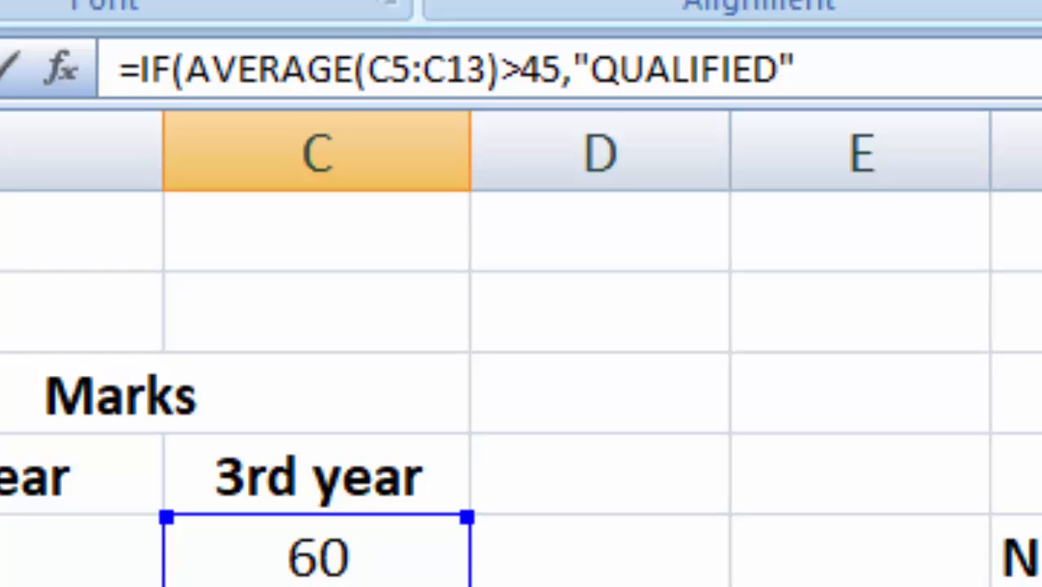
Add "NOT QUALIFIED" as the value if false, close the C15 formula and commit it
{"action": "type", "text": ","}
{"action": "type", "text": " \"\""}
{"action": "type", "text": "NOT QUAL"}
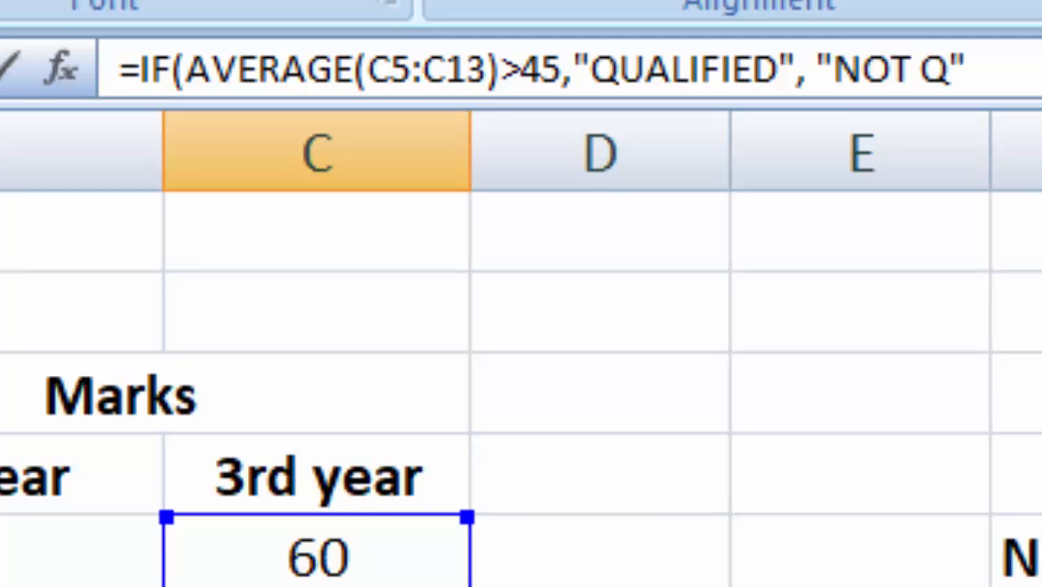
{"action": "type", "text": "IFIED"}
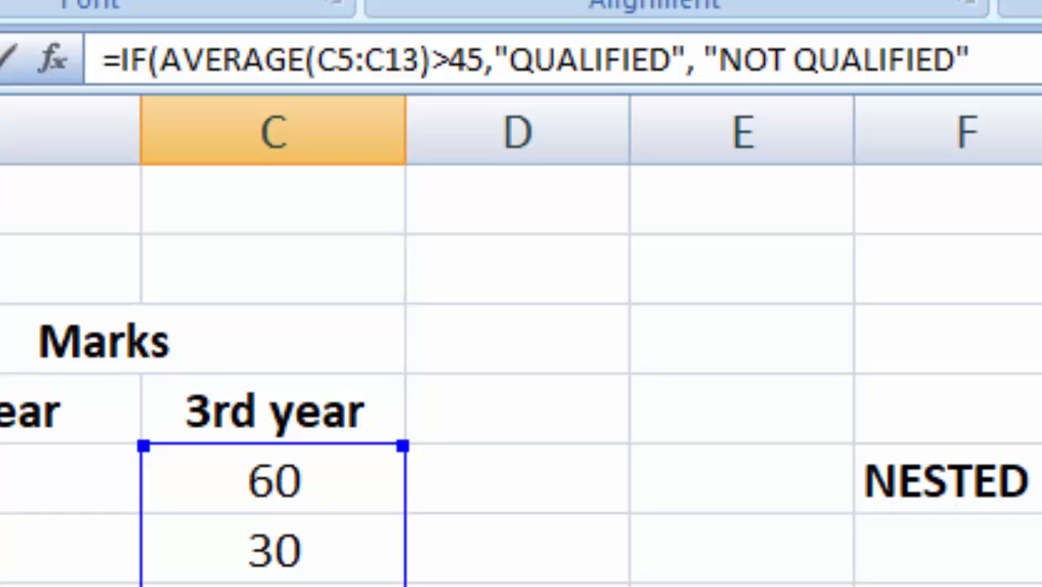
{"action": "type", "text": ")"}
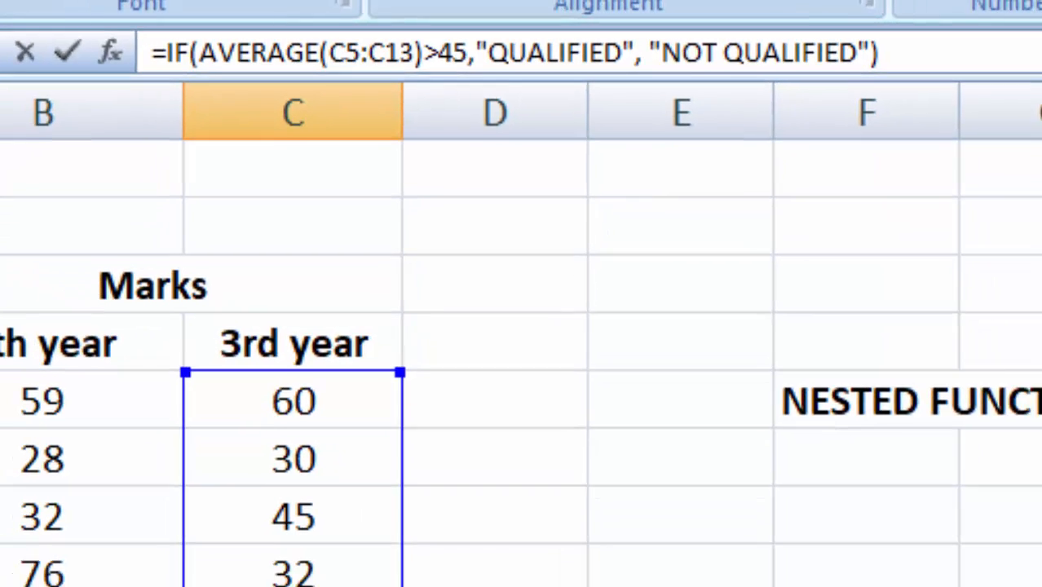
{"action": "key", "text": "Return"}
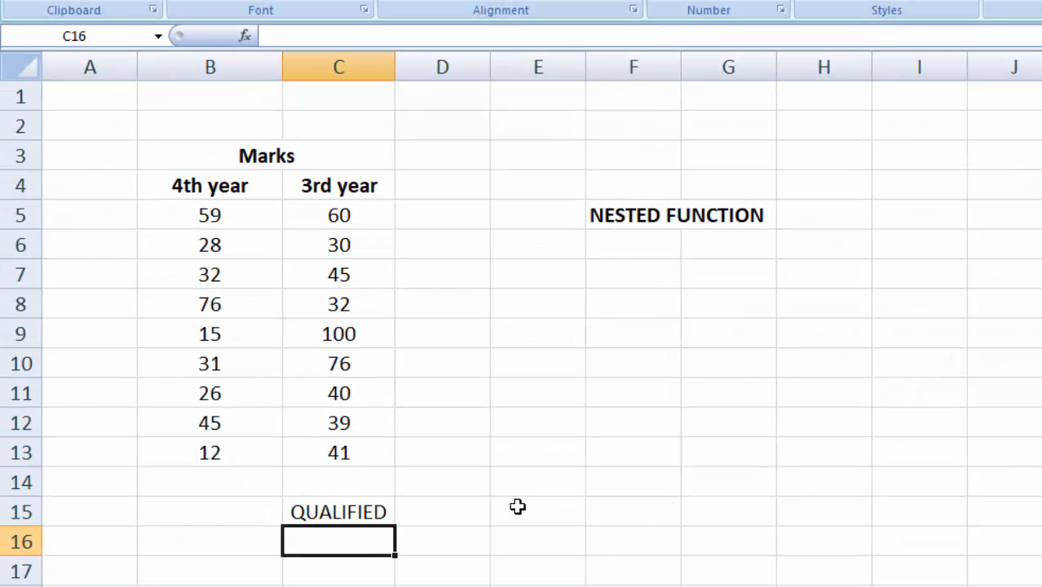
Enter the label "average" in cell C17, two rows below the nested formula's result
{"action": "left_click", "coordinate": [372, 512]}
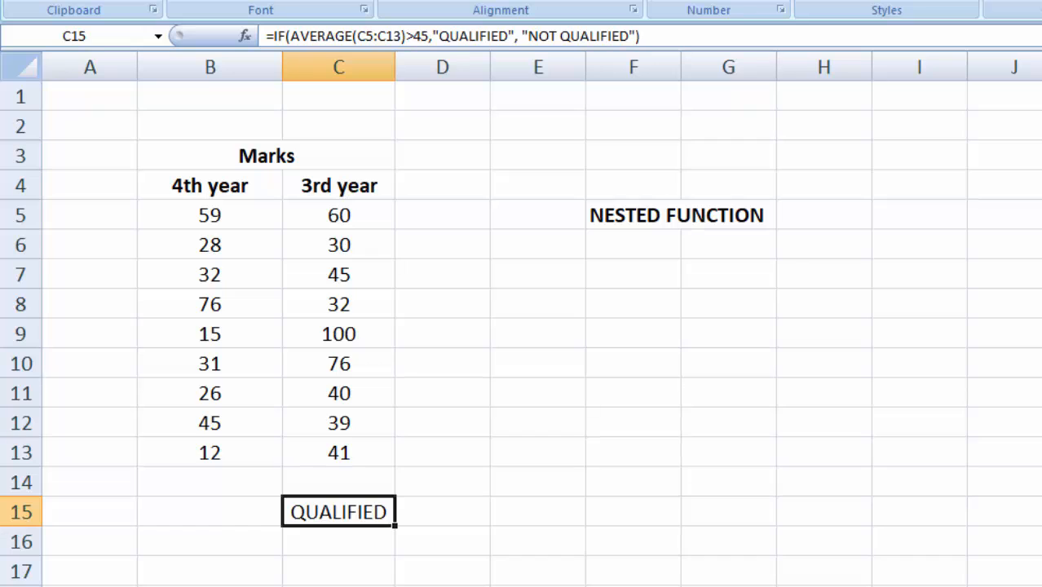
{"action": "scroll", "coordinate": [522, 326], "scroll_direction": "down", "scroll_amount": 1}
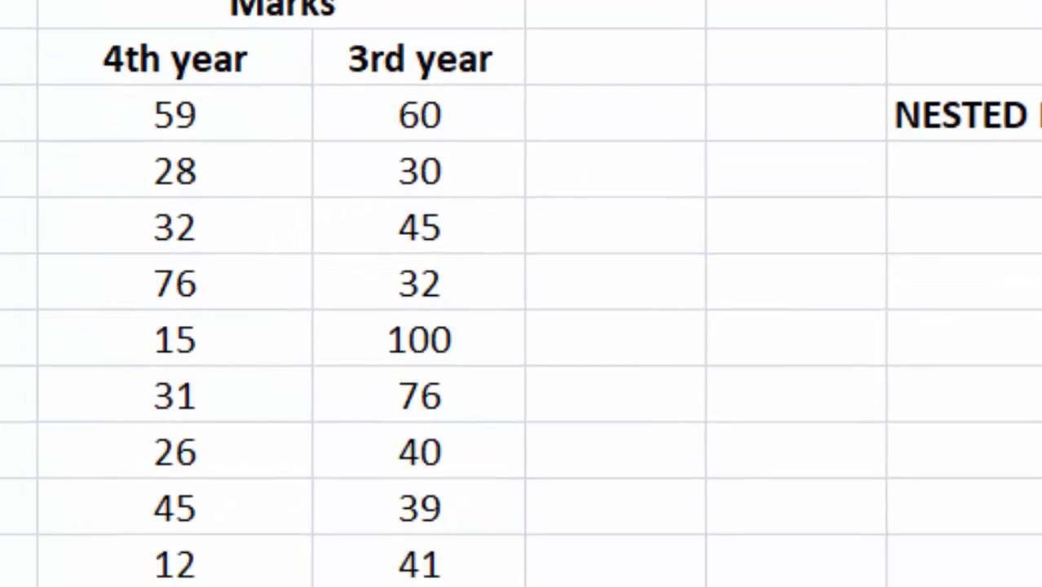
{"action": "left_click", "coordinate": [449, 480]}
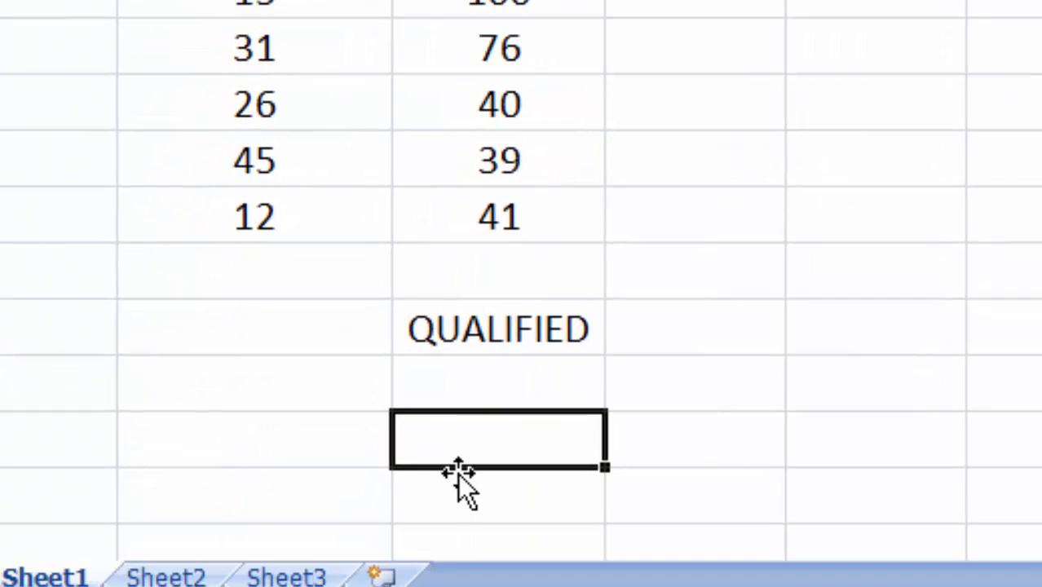
{"action": "type", "text": "a"}
{"action": "key", "text": "BackSpace"}
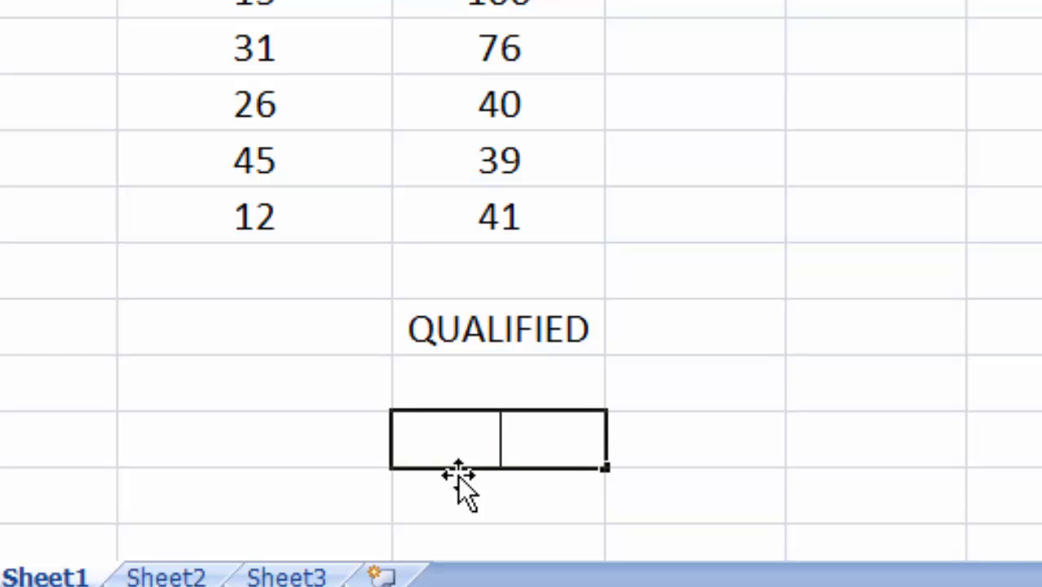
{"action": "type", "text": "a"}
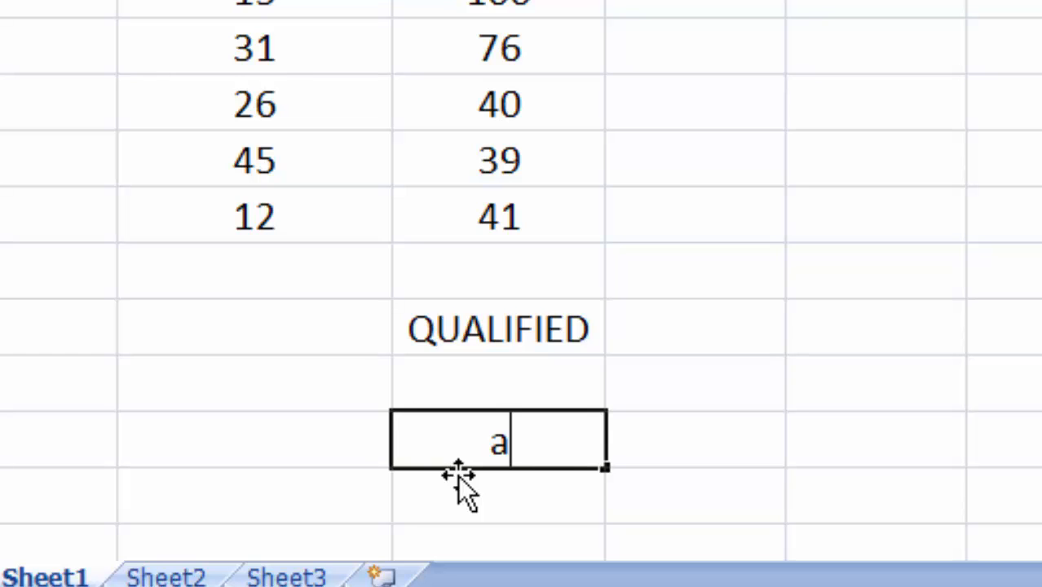
{"action": "key", "text": "BackSpace"}
{"action": "type", "text": "average"}
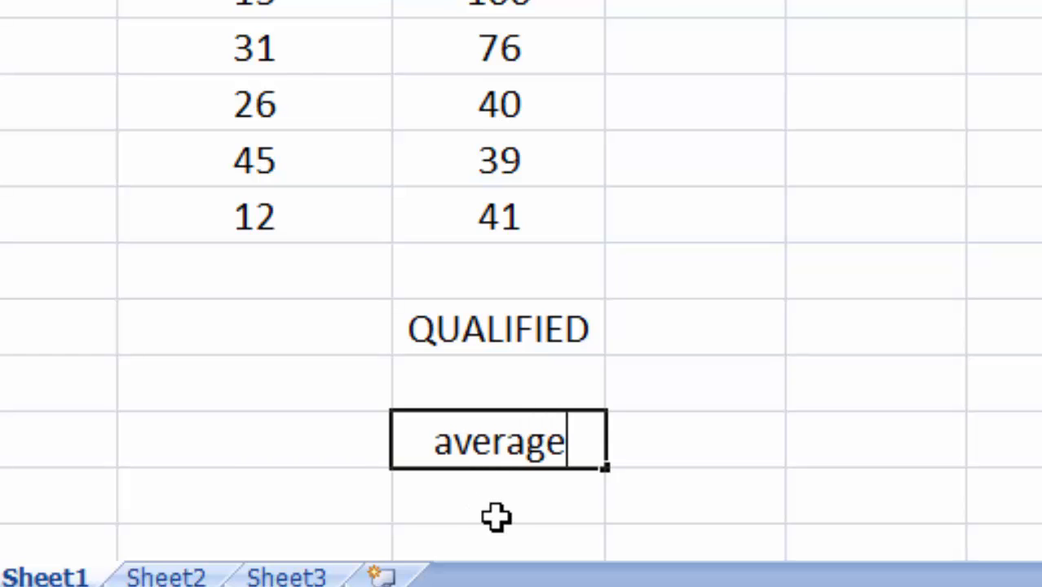
{"action": "key", "text": "Return"}
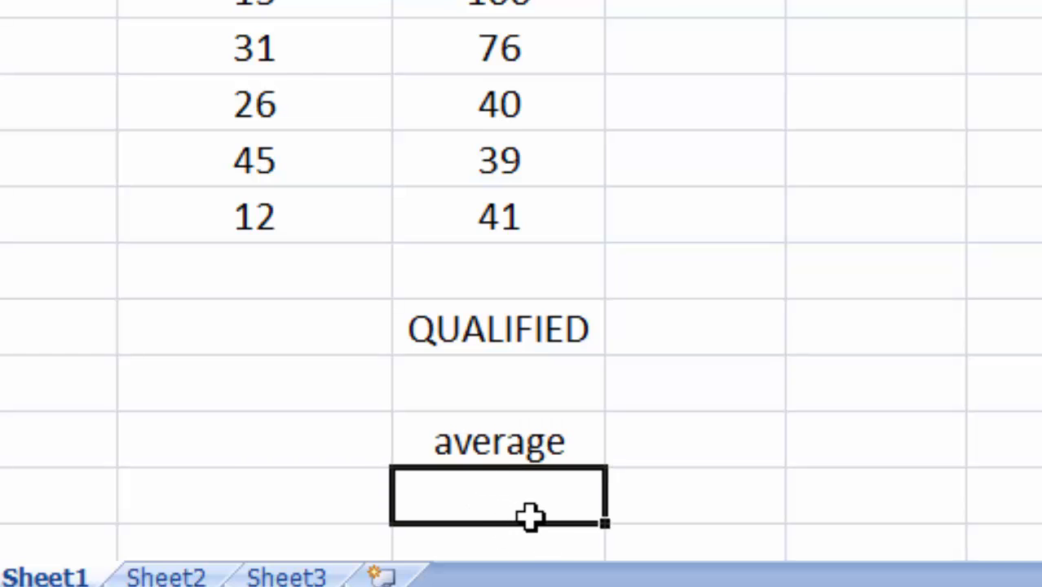
Calculate the average of the 3rd year marks in cell C18 with =AVERAGE(C5:C13)
{"action": "type", "text": "=a"}
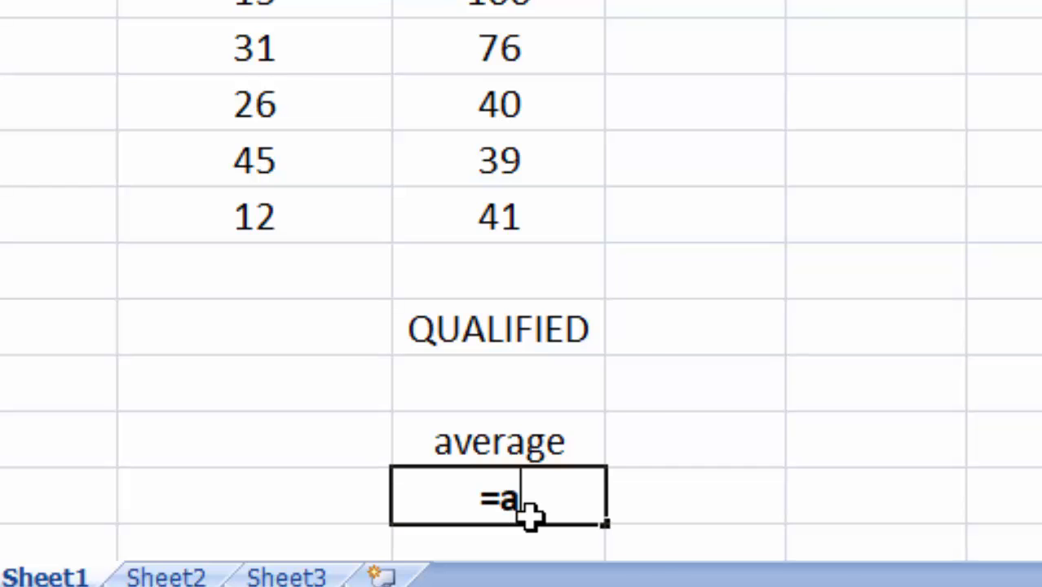
{"action": "type", "text": "ver"}
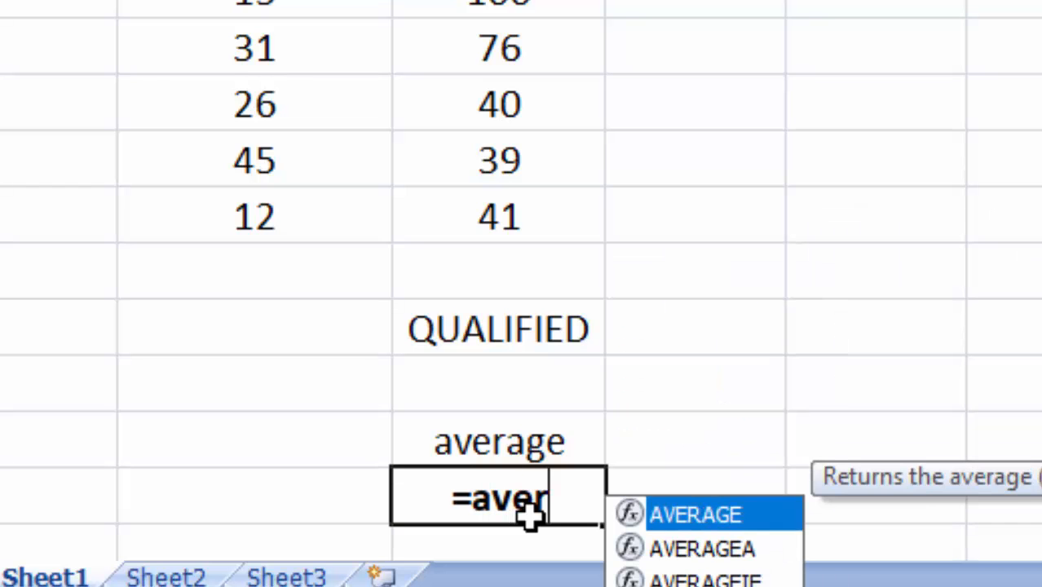
{"action": "key", "text": "BackSpace"}
{"action": "key", "text": "BackSpace"}
{"action": "key", "text": "BackSpace"}
{"action": "key", "text": "BackSpace"}
{"action": "type", "text": "AVERAGE"}
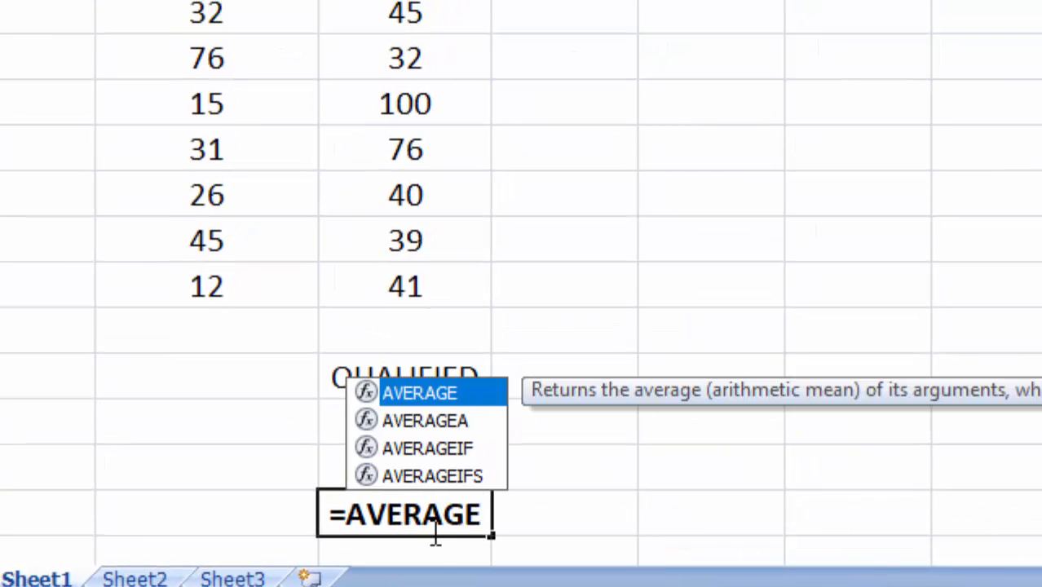
{"action": "type", "text": "("}
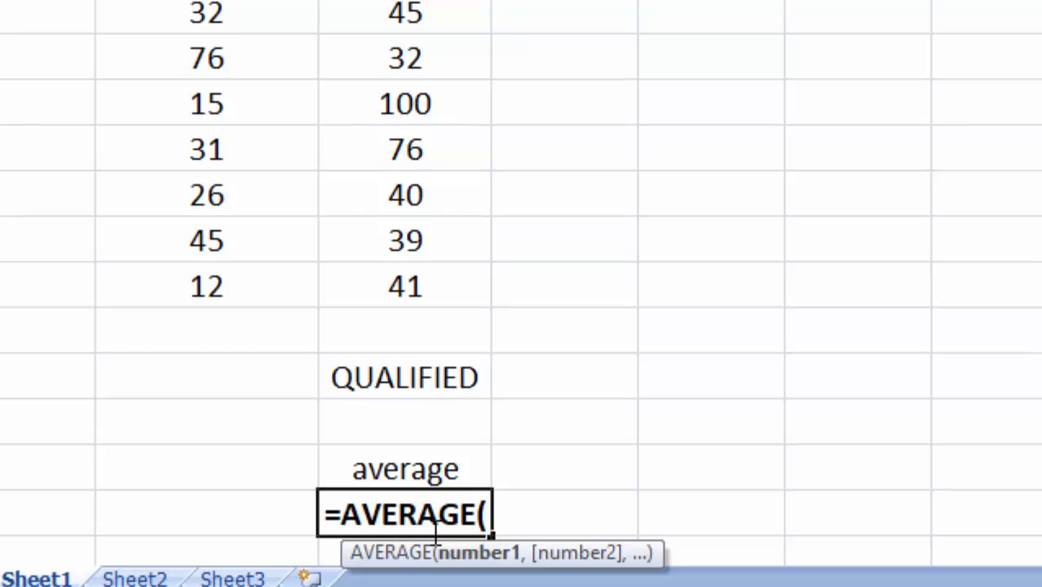
{"action": "left_click", "coordinate": [444, 121]}
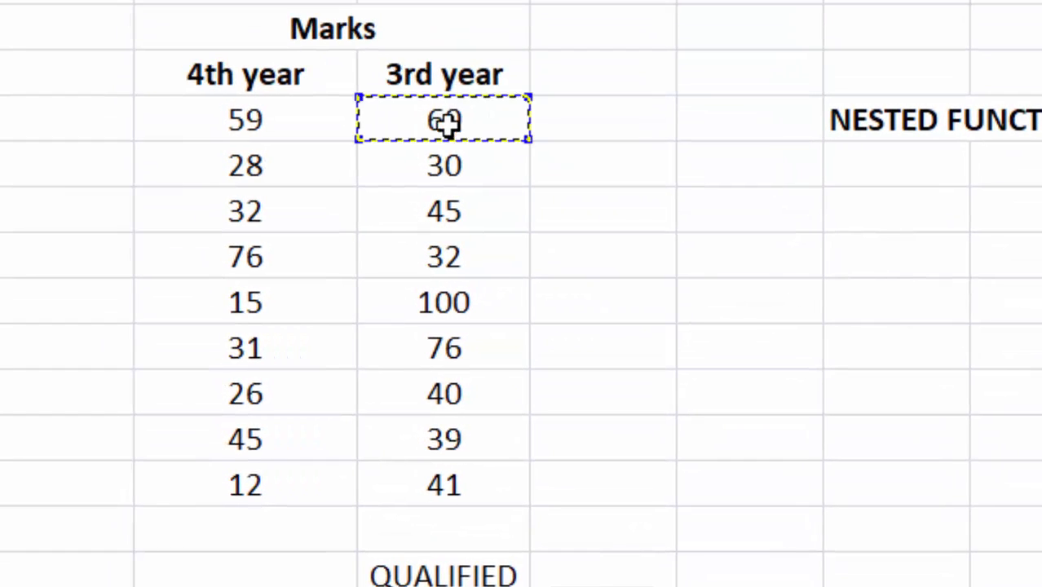
{"action": "left_click_drag", "start_coordinate": [445, 121], "coordinate": [405, 489]}
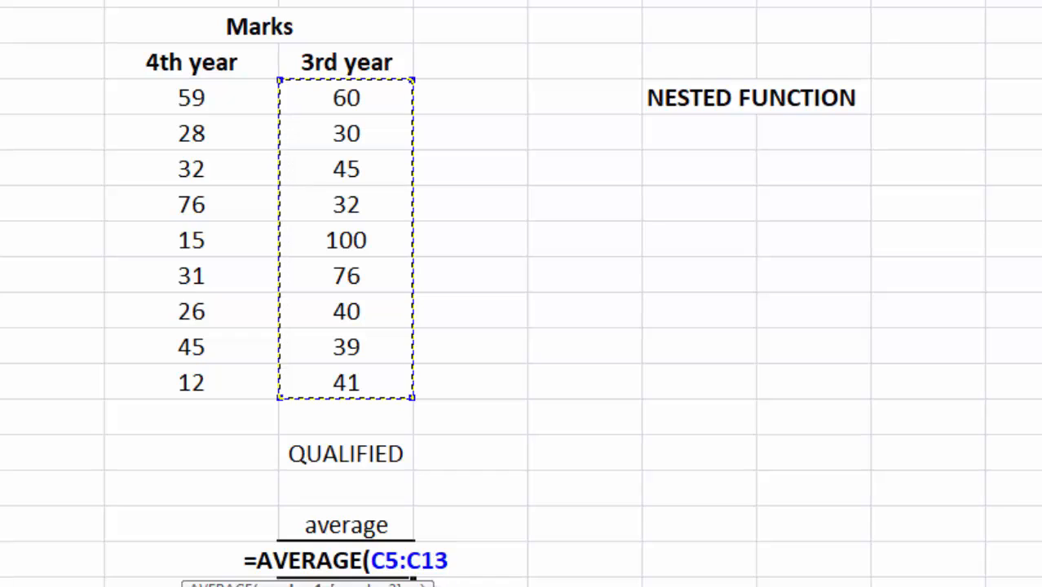
{"action": "type", "text": ")"}
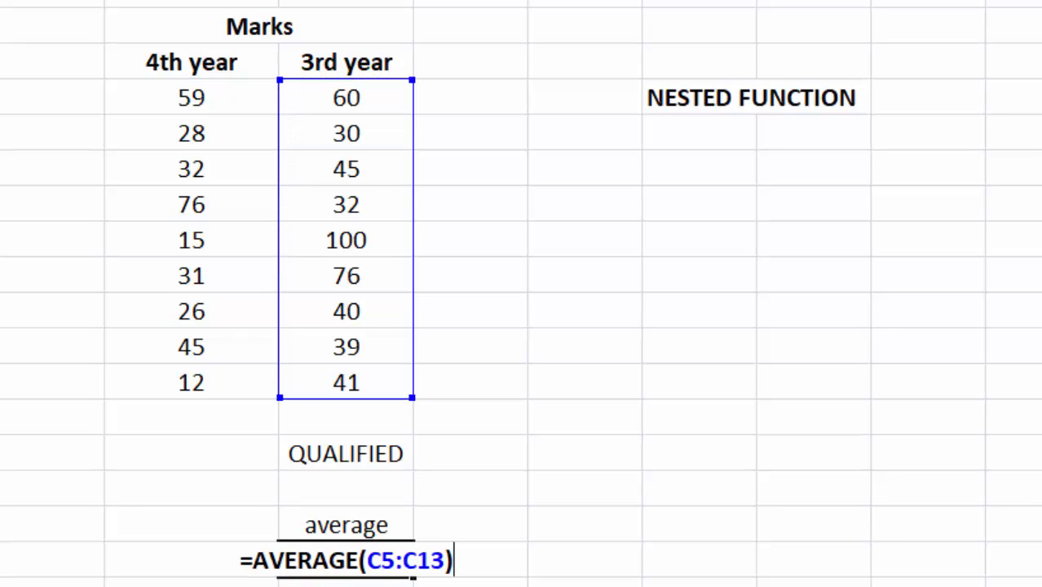
{"action": "key", "text": "Return"}
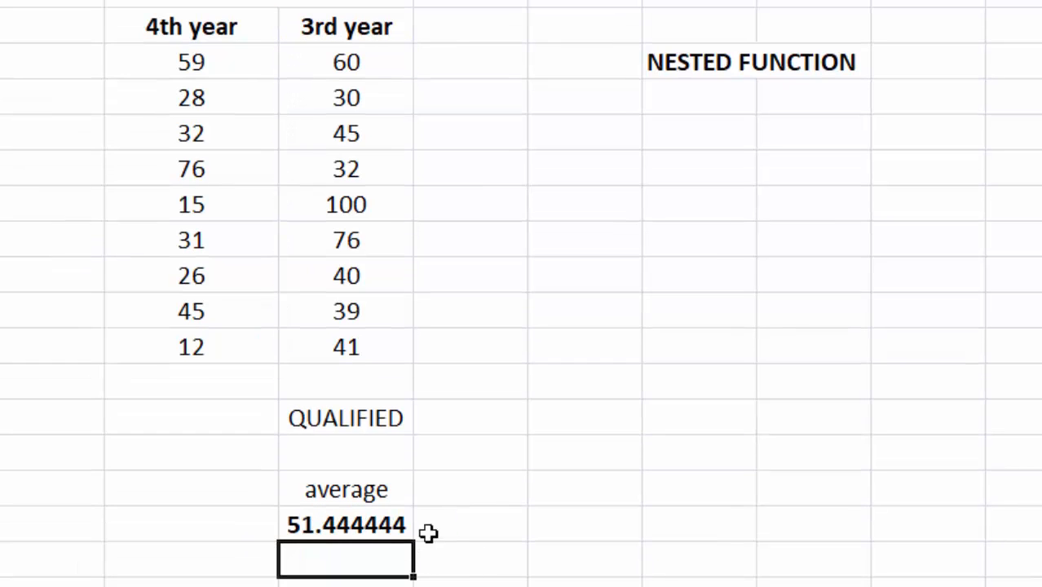
{"action": "left_click", "coordinate": [354, 528]}
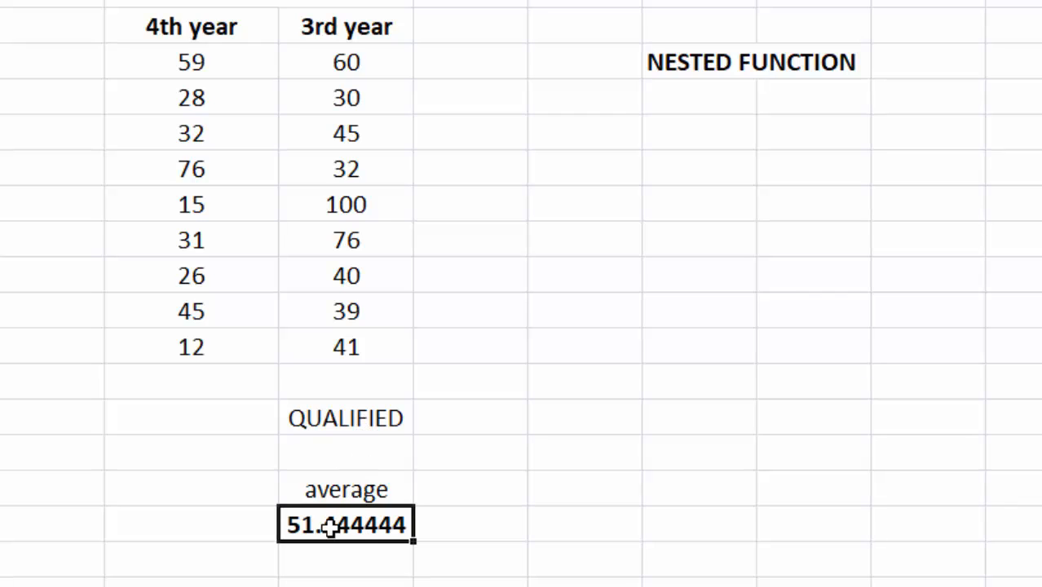
{"action": "left_click_drag", "start_coordinate": [367, 53], "coordinate": [343, 346]}
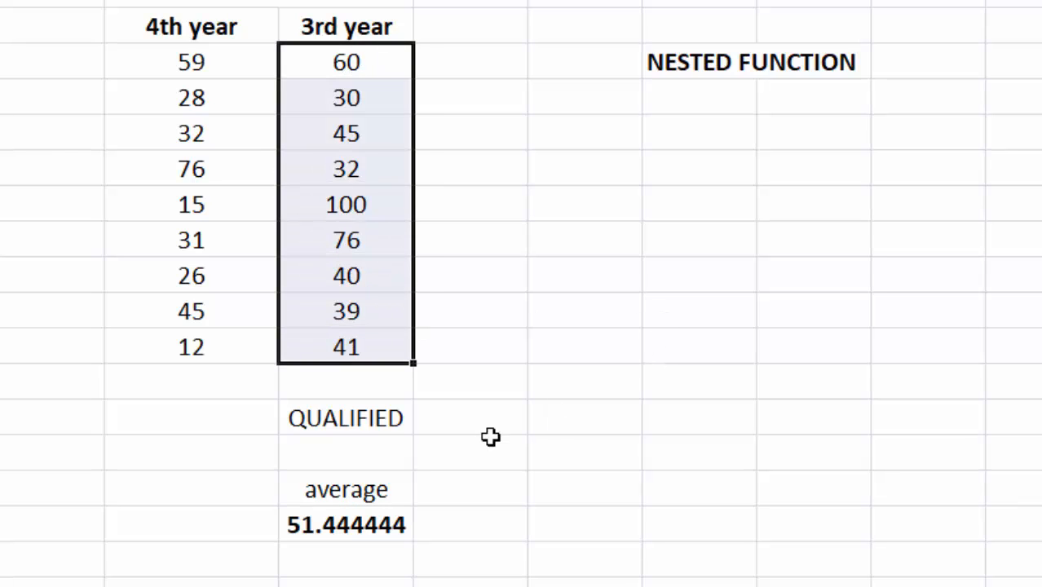
{"action": "left_click", "coordinate": [363, 426]}
{"action": "left_click", "coordinate": [600, 421]}
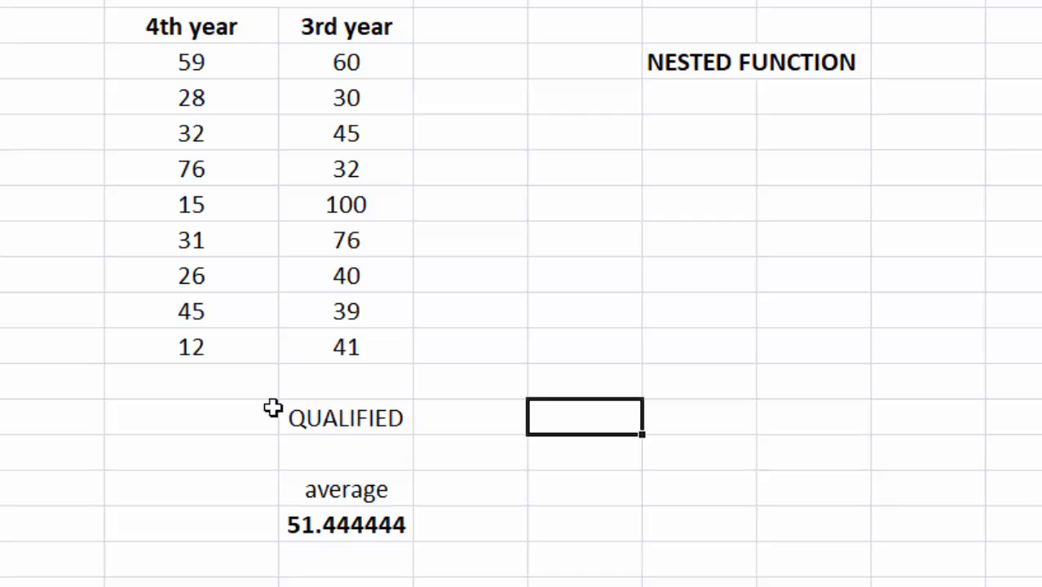
Copy the nested IF/AVERAGE formula from C15 to B15 so it evaluates the 4th year marks
{"action": "left_click", "coordinate": [320, 418]}
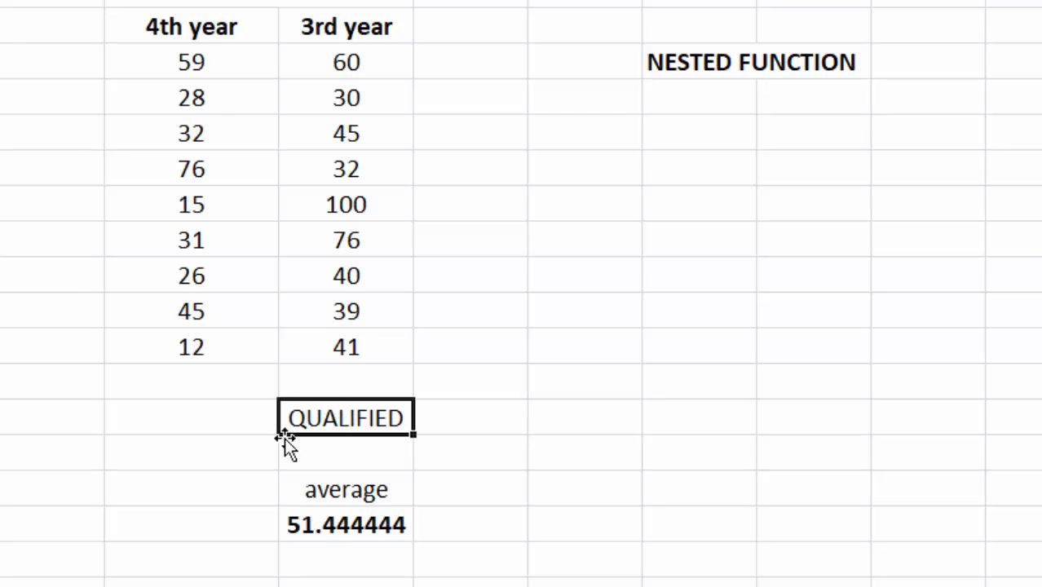
{"action": "key", "text": "ctrl+c"}
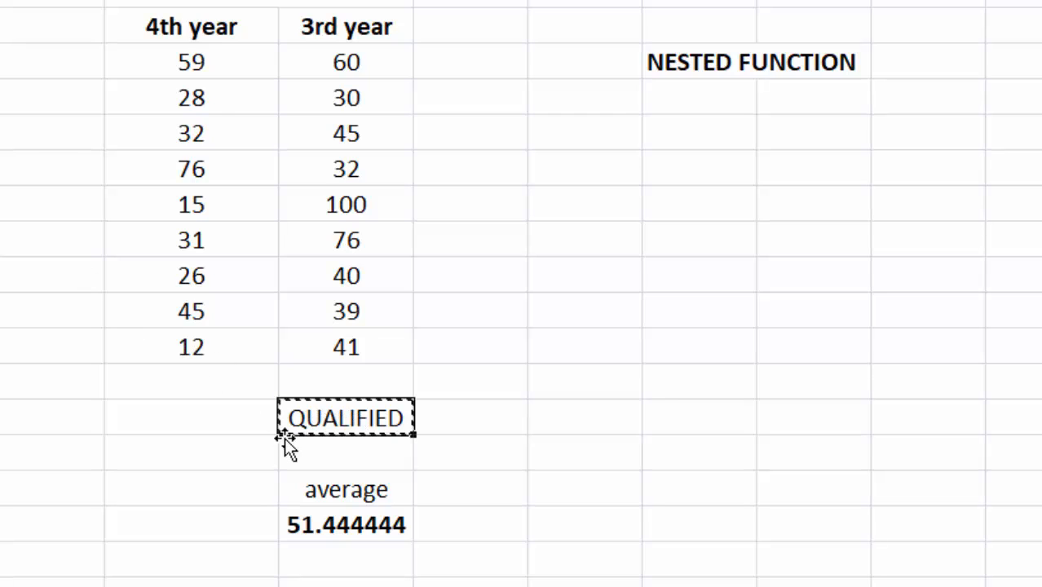
{"action": "left_click", "coordinate": [181, 434]}
{"action": "key", "text": "ctrl+v"}
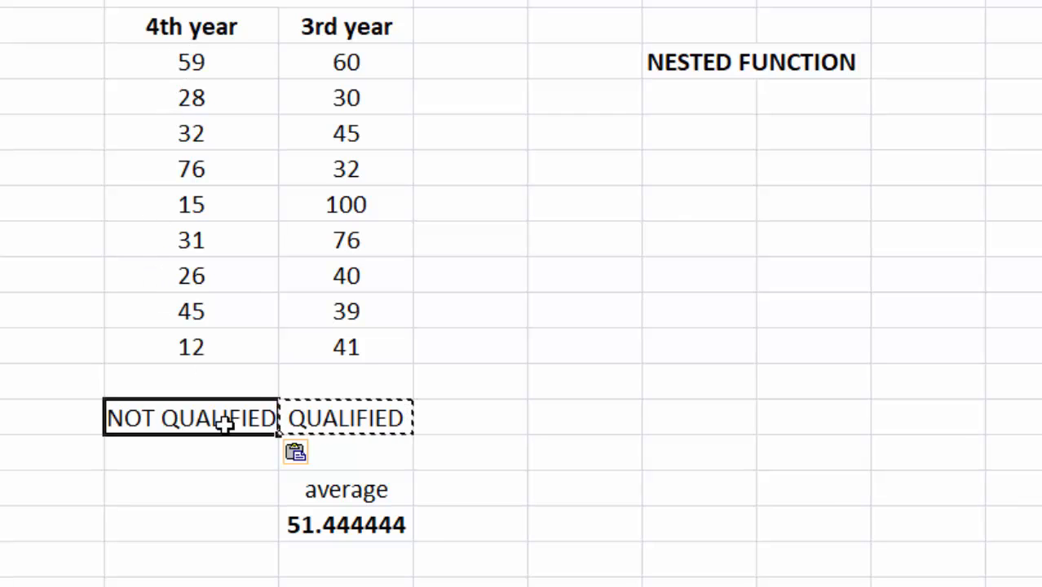
Copy the average label and formula from C17:C18 to B17:B18 for the 4th year marks
{"action": "left_click_drag", "start_coordinate": [342, 491], "coordinate": [344, 526]}
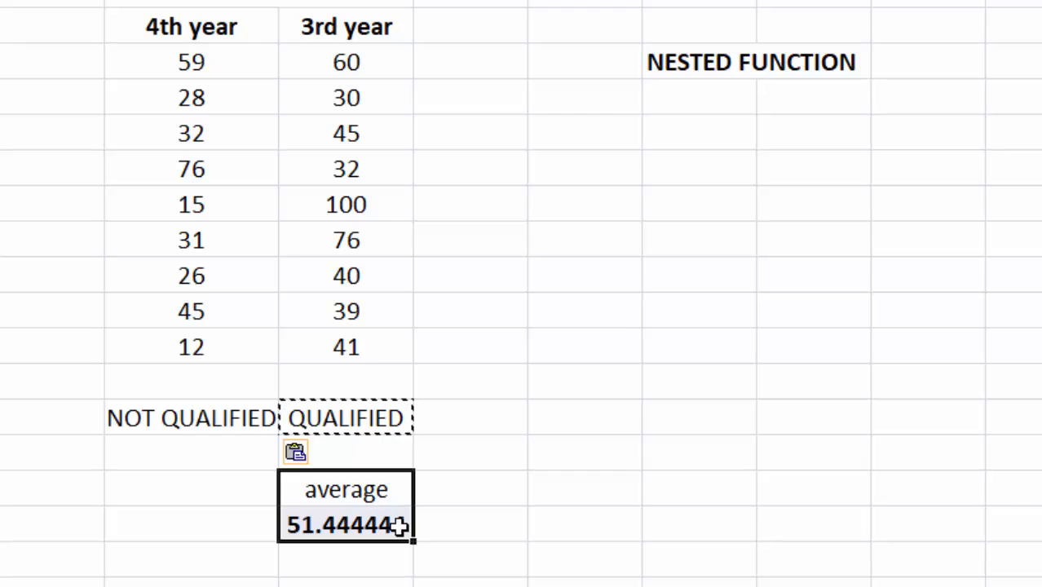
{"action": "key", "text": "ctrl+c"}
{"action": "left_click", "coordinate": [189, 501]}
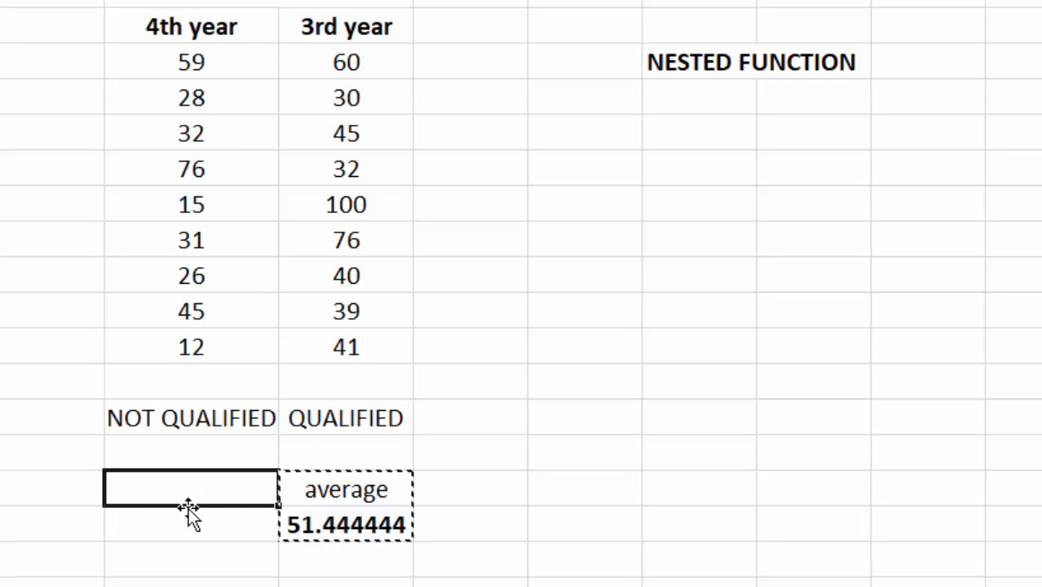
{"action": "key", "text": "ctrl+v"}
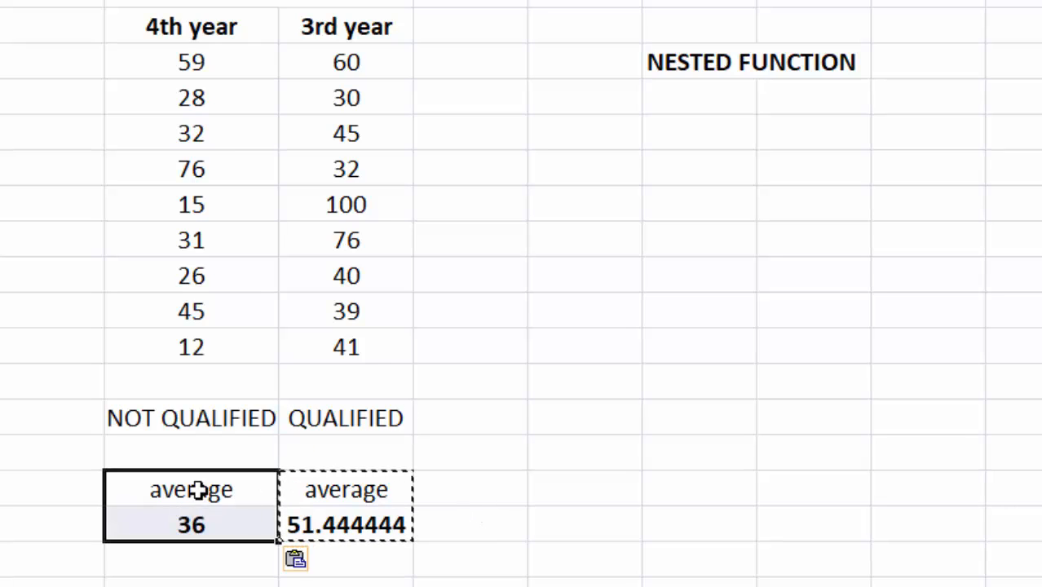
Compare the average formulas in B18 and C18 with the nested formula results in B15 and C15
{"action": "left_click", "coordinate": [198, 490]}
{"action": "left_click", "coordinate": [199, 526]}
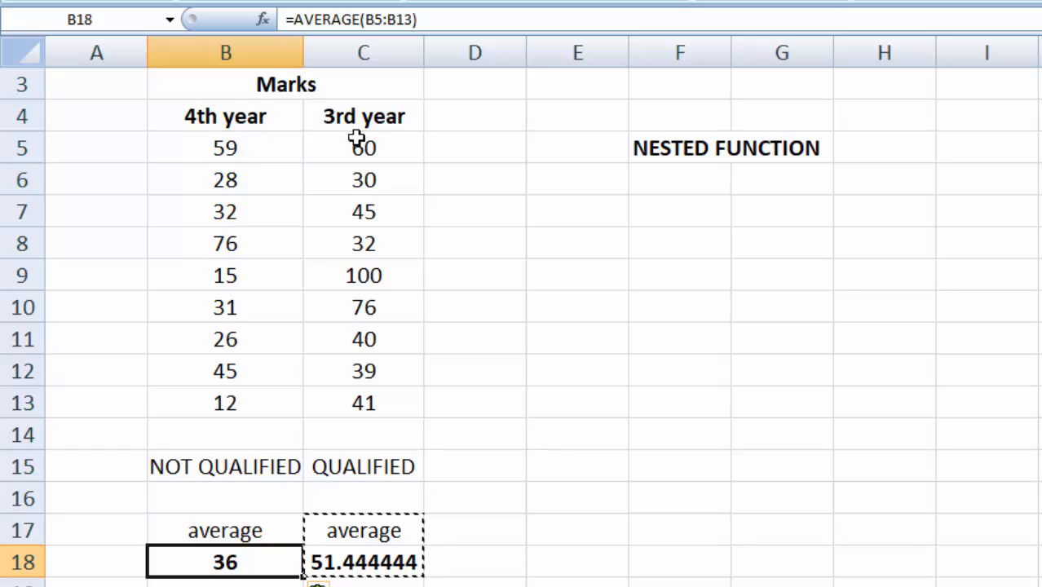
{"action": "left_click", "coordinate": [383, 571]}
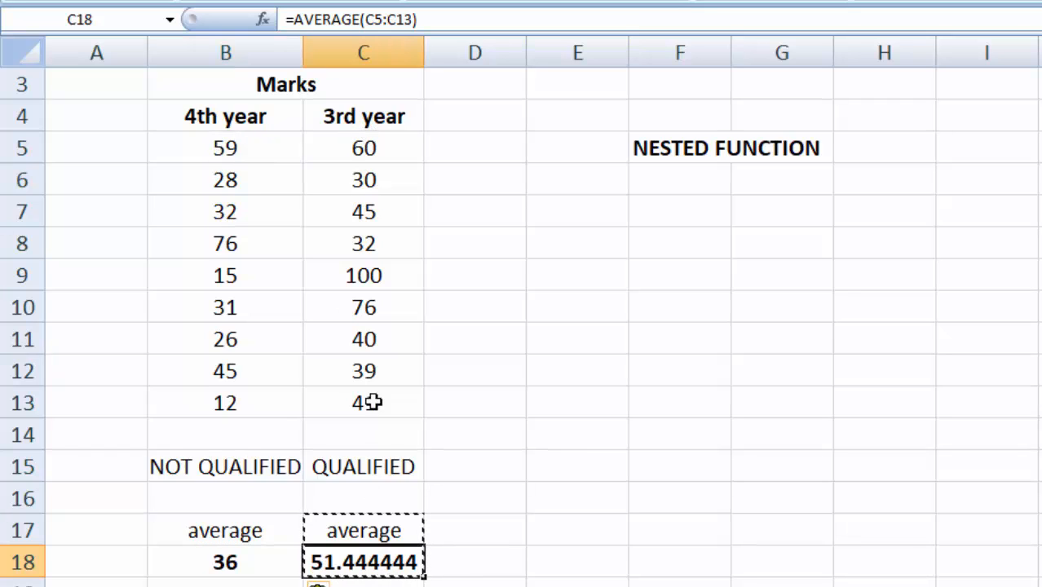
{"action": "left_click", "coordinate": [225, 564]}
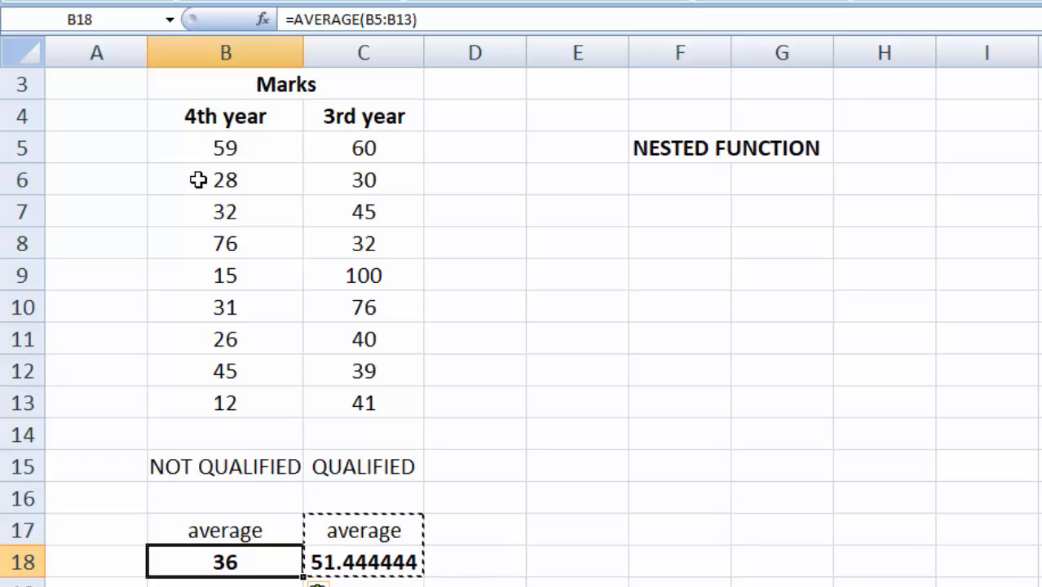
{"action": "left_click", "coordinate": [214, 466]}
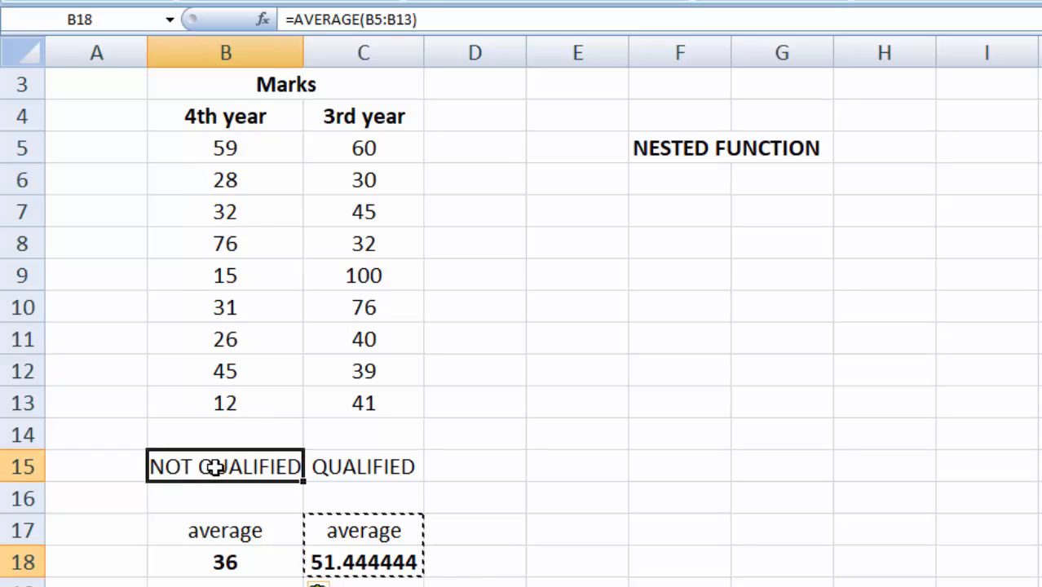
{"action": "left_click", "coordinate": [343, 466]}
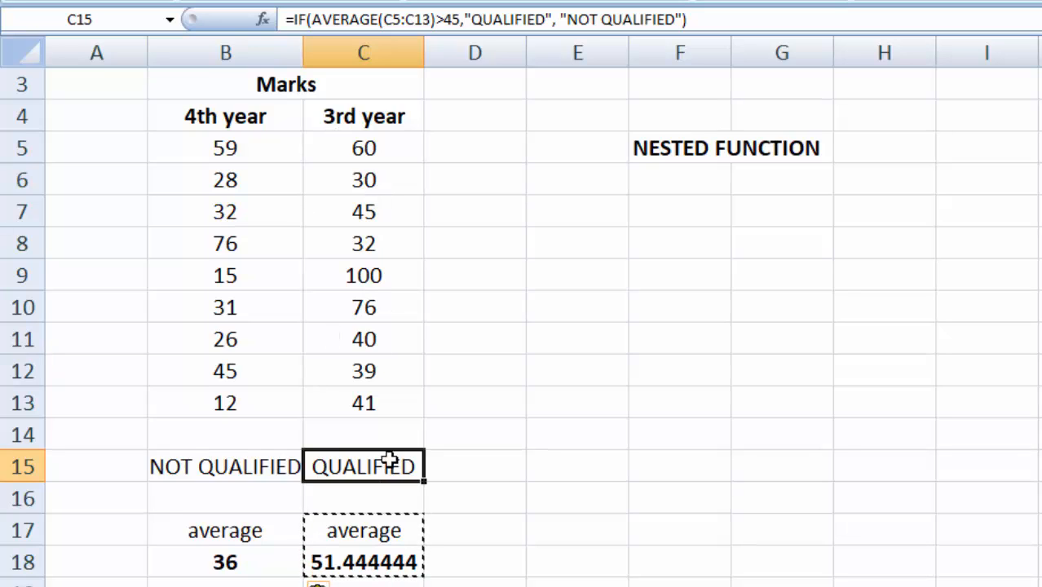
{"action": "left_click", "coordinate": [504, 466]}
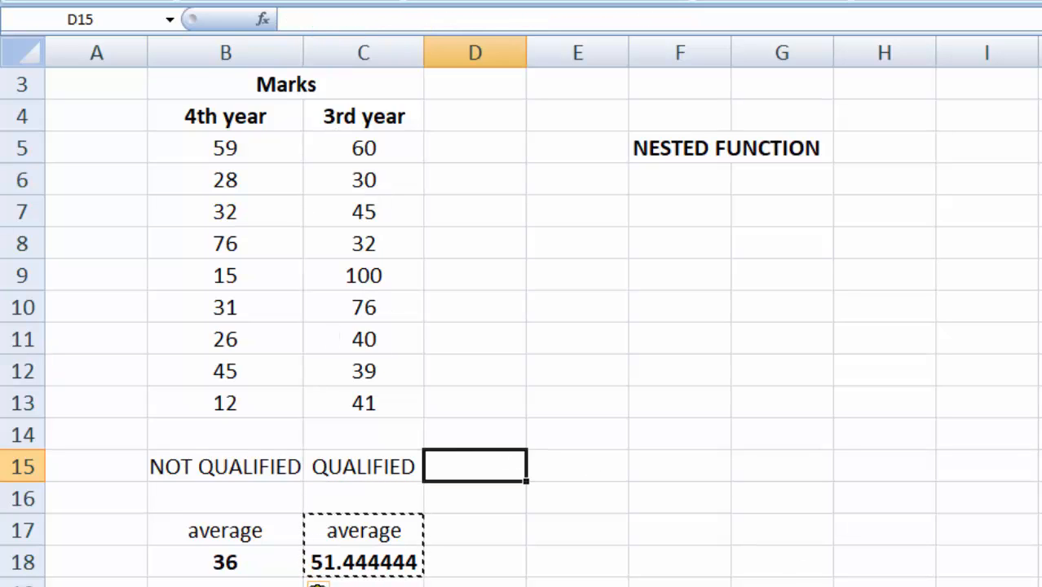
{"action": "left_click", "coordinate": [781, 339]}
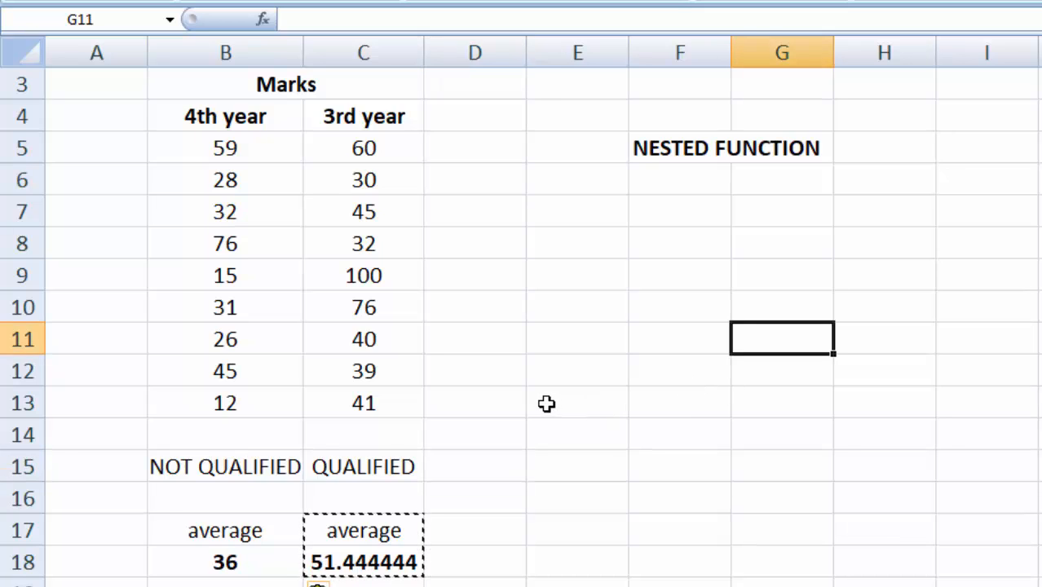
{"action": "scroll", "coordinate": [509, 363], "scroll_direction": "up", "scroll_amount": 1}
{"action": "left_click", "coordinate": [540, 363]}
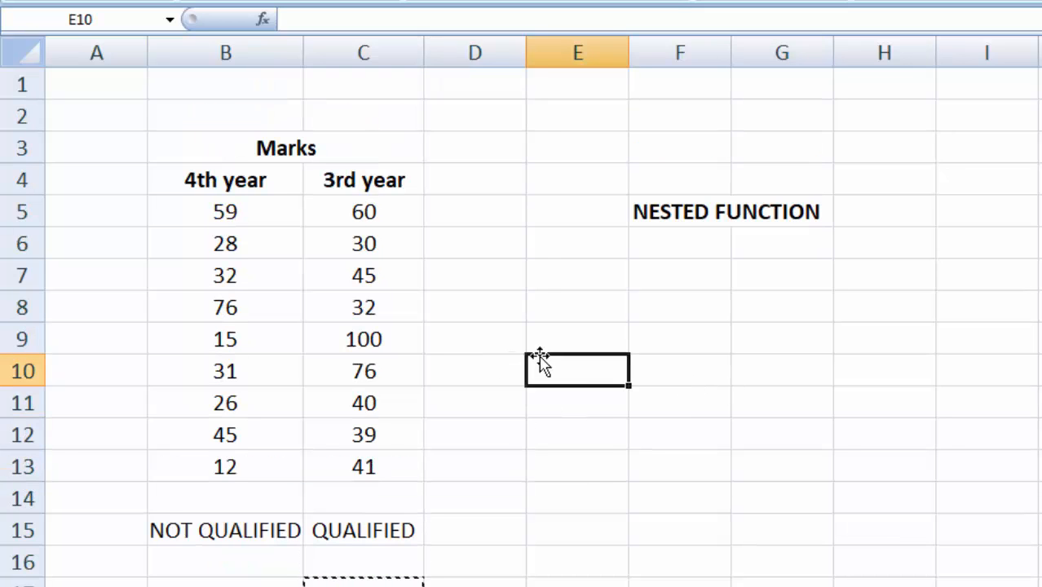
{"action": "left_click", "coordinate": [711, 435]}
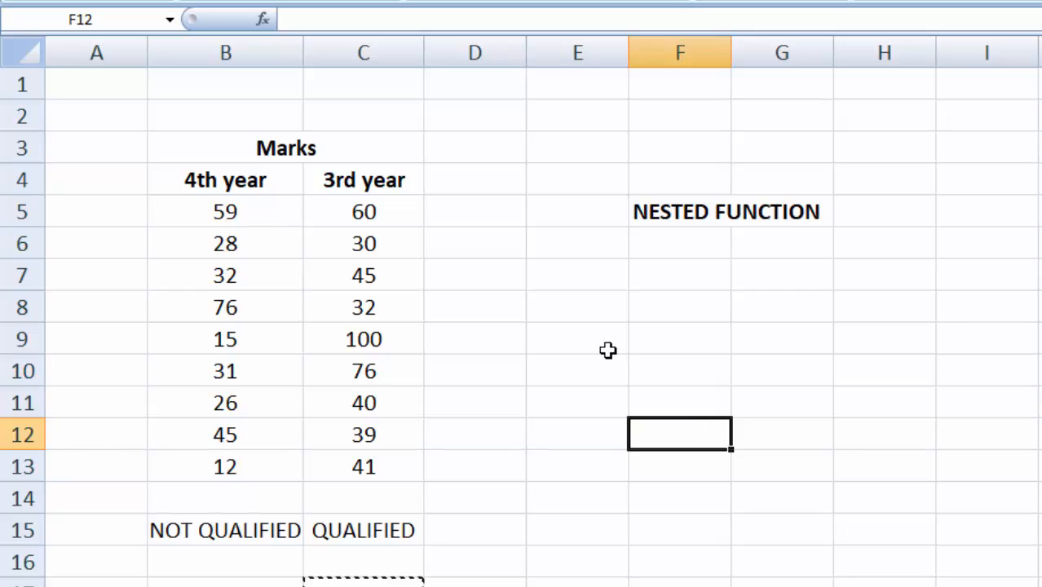
{"action": "left_click", "coordinate": [648, 212]}
{"action": "double_click", "coordinate": [648, 212]}
{"action": "double_click", "coordinate": [652, 212]}
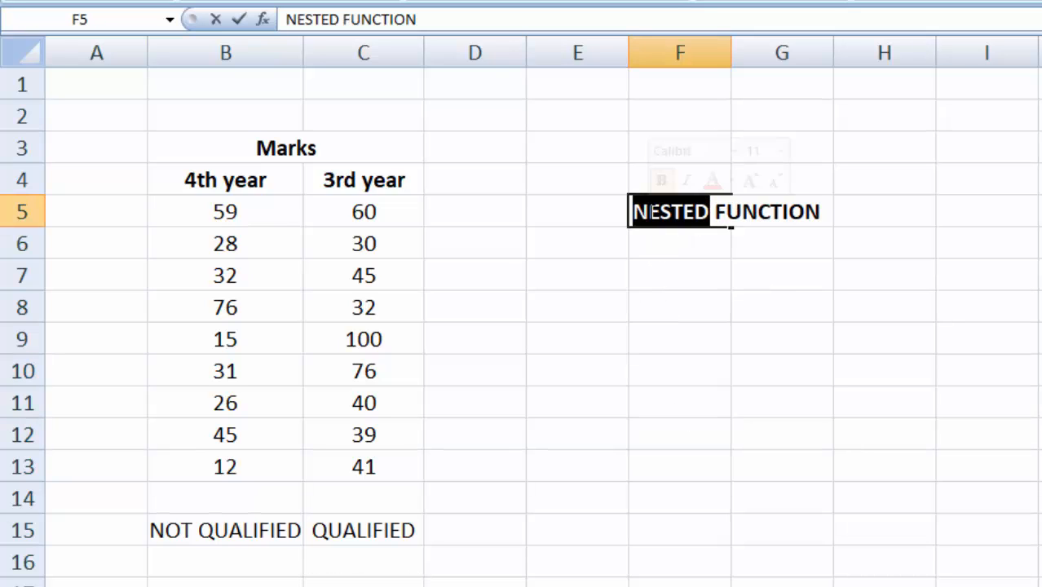
{"action": "left_click", "coordinate": [634, 327]}
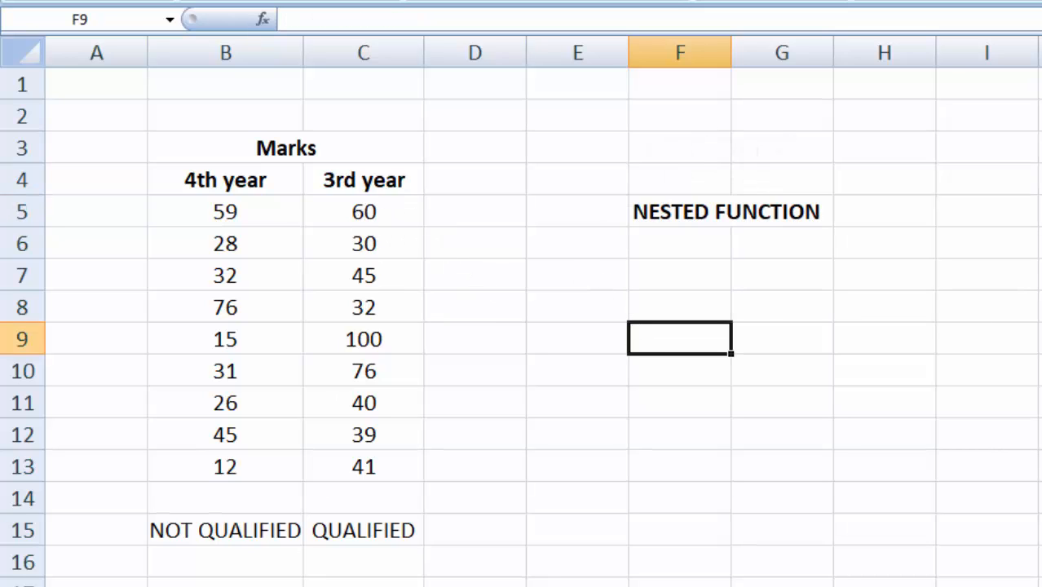
{"action": "left_click", "coordinate": [383, 530]}
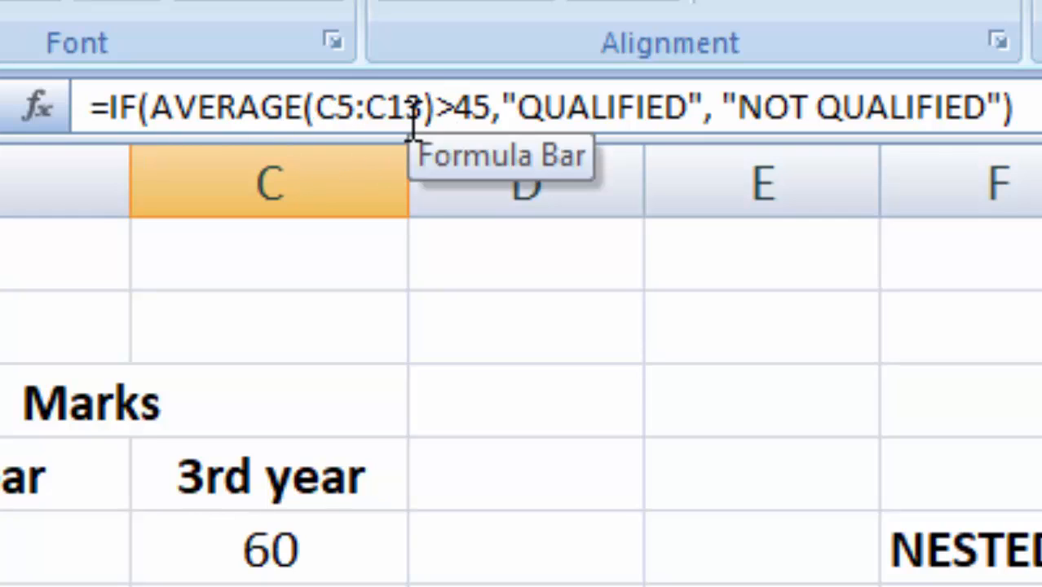
{"action": "left_click", "coordinate": [498, 395]}
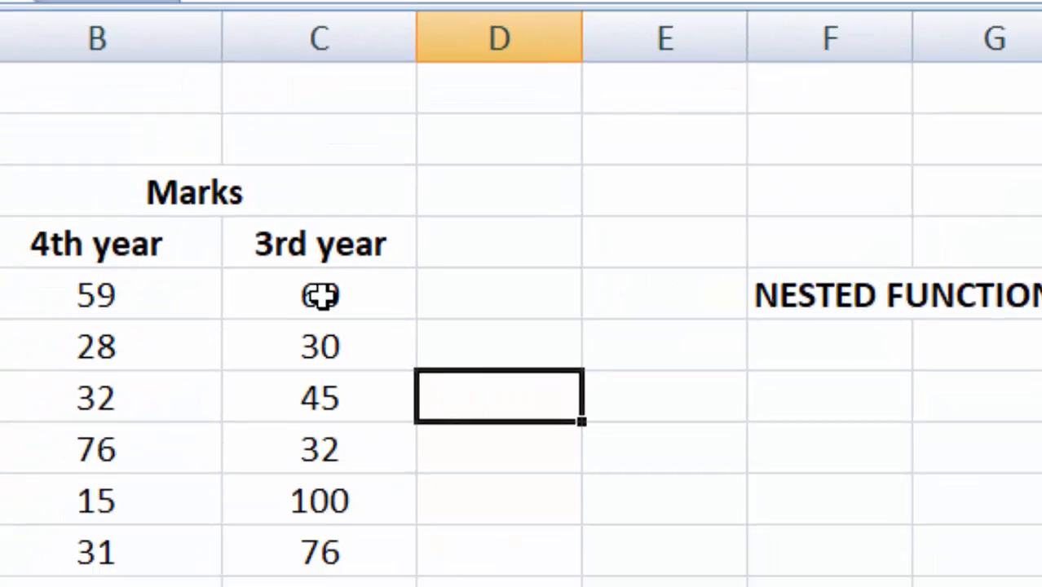
Define the name ABC for the 3rd year marks range C5:C13
{"action": "left_click_drag", "start_coordinate": [360, 103], "coordinate": [366, 365]}
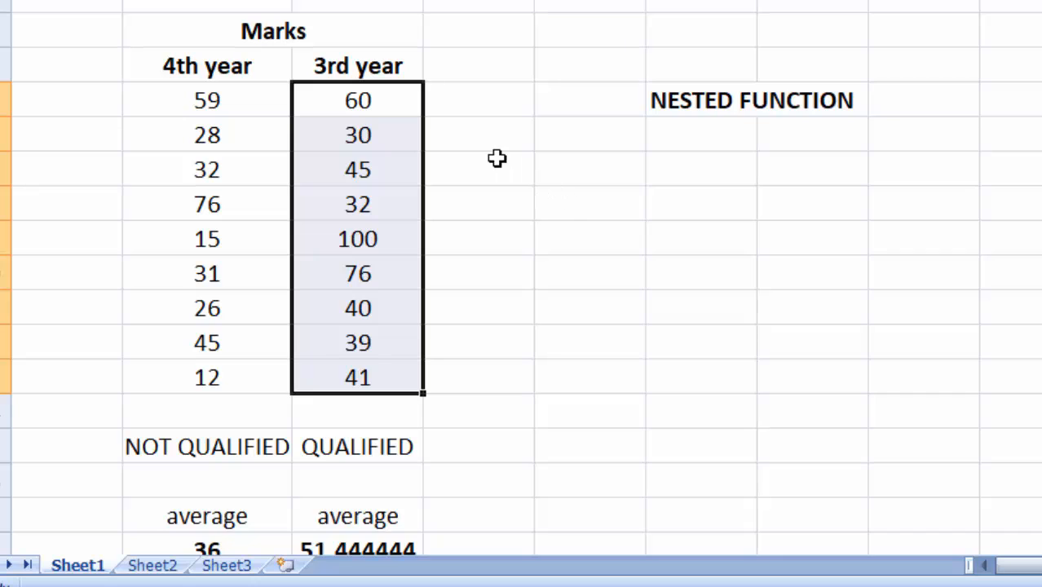
{"action": "right_click", "coordinate": [385, 117]}
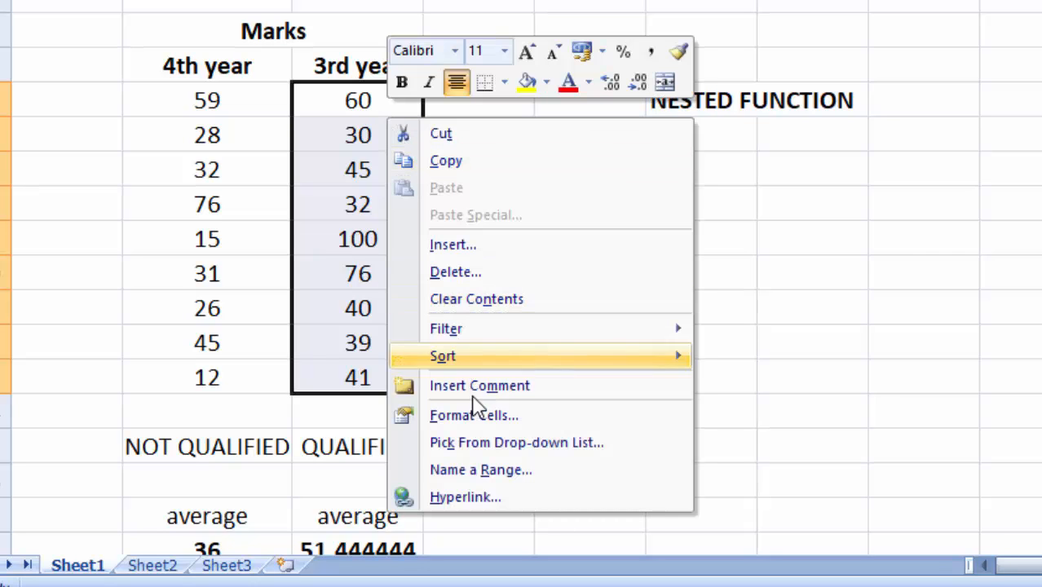
{"action": "left_click", "coordinate": [551, 478]}
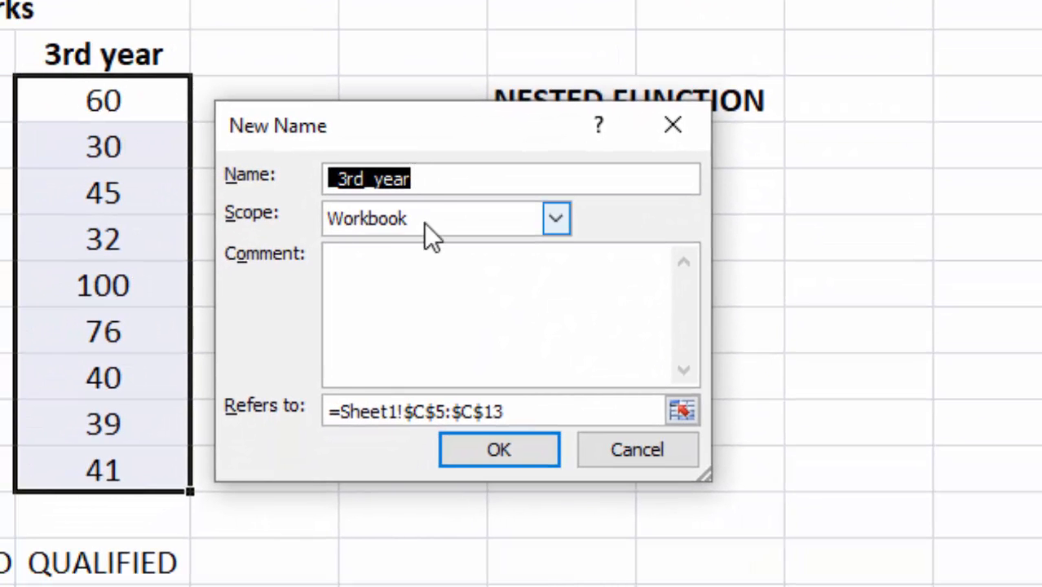
{"action": "left_click", "coordinate": [333, 258]}
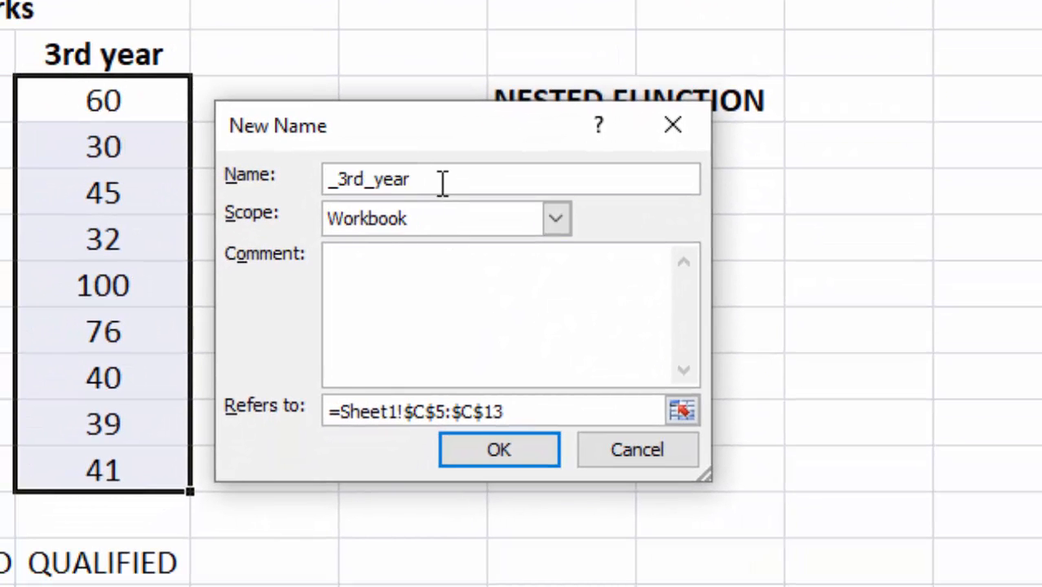
{"action": "double_click", "coordinate": [340, 178]}
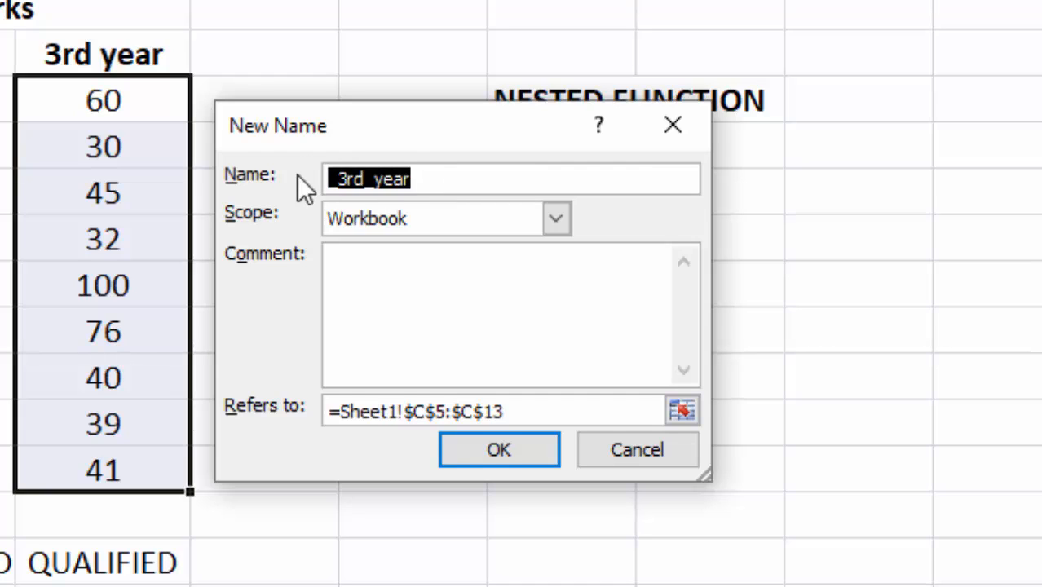
{"action": "type", "text": "abc"}
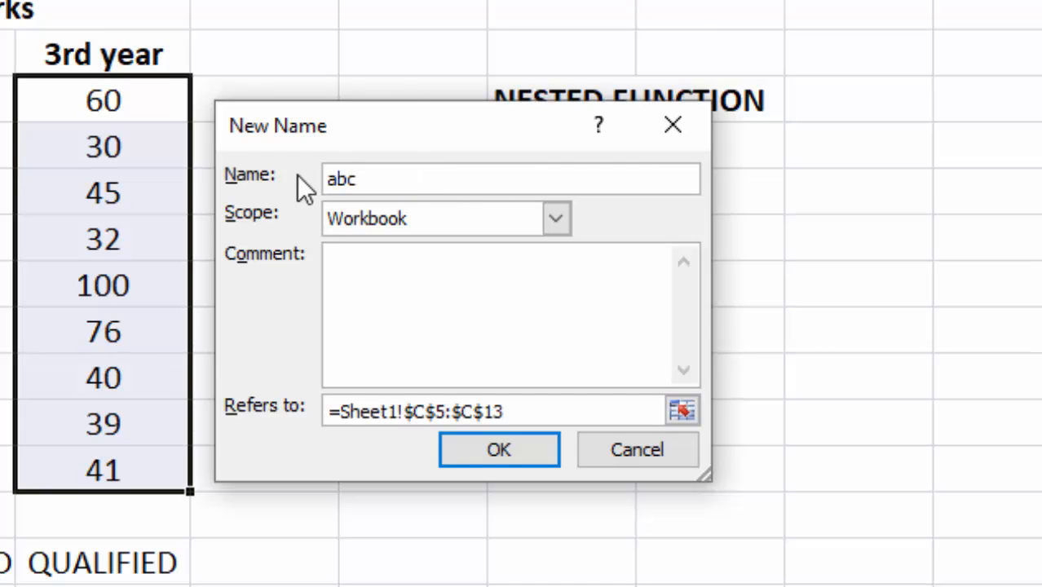
{"action": "key", "text": "BackSpace"}
{"action": "key", "text": "BackSpace"}
{"action": "key", "text": "BackSpace"}
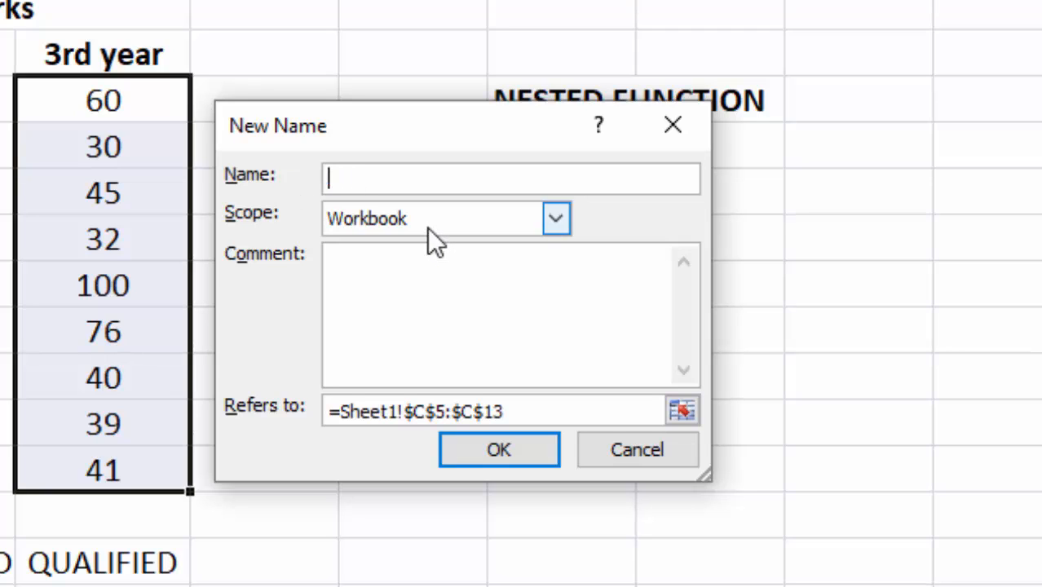
{"action": "type", "text": "ABC"}
{"action": "left_click", "coordinate": [519, 454]}
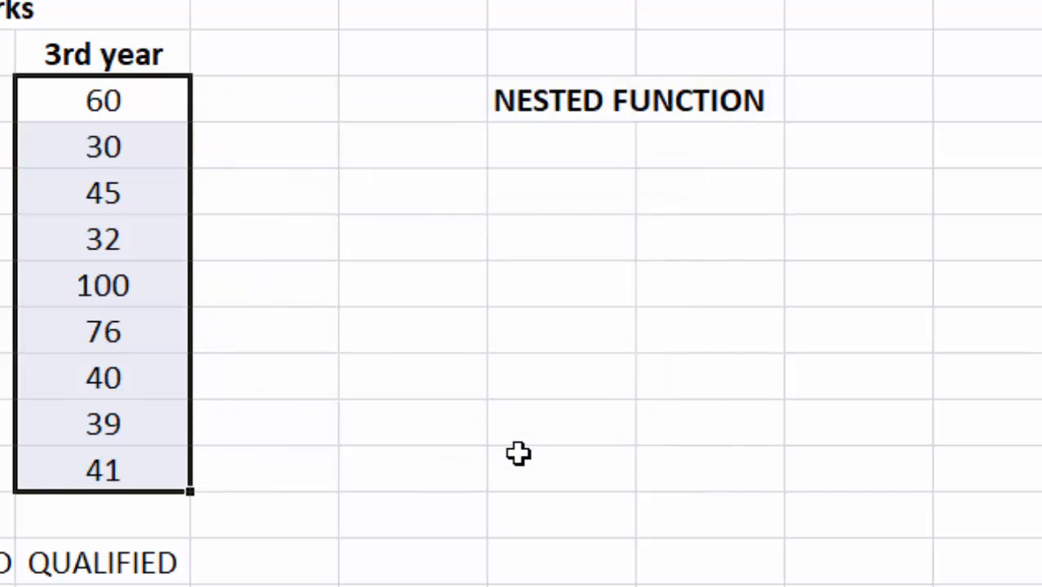
Replace the C5:C13 reference in the C15 nested formula with the range name ABC and review the committed formula
{"action": "left_click", "coordinate": [176, 564]}
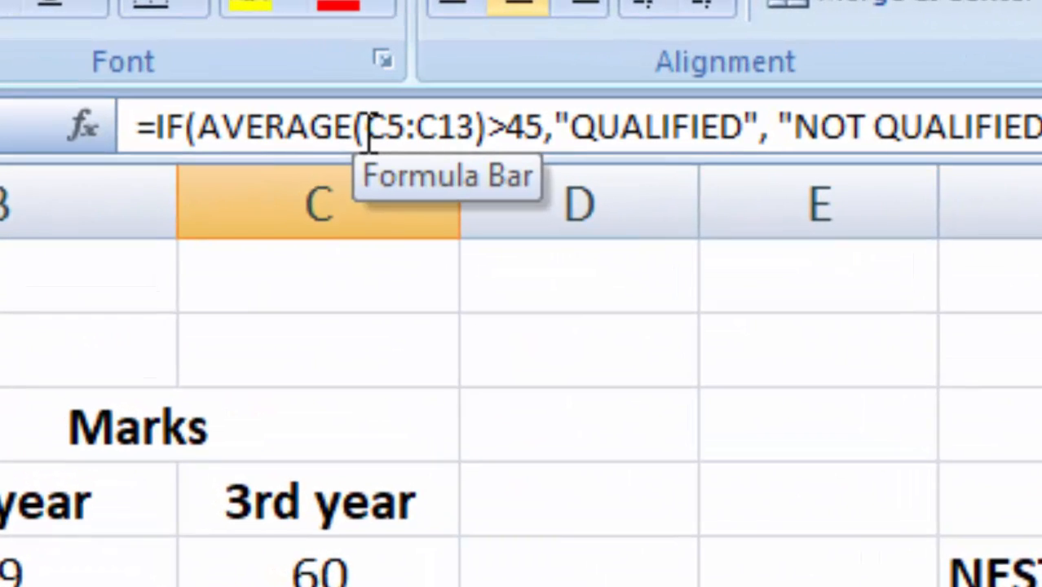
{"action": "left_click", "coordinate": [153, 31]}
{"action": "left_click_drag", "start_coordinate": [373, 131], "coordinate": [482, 128]}
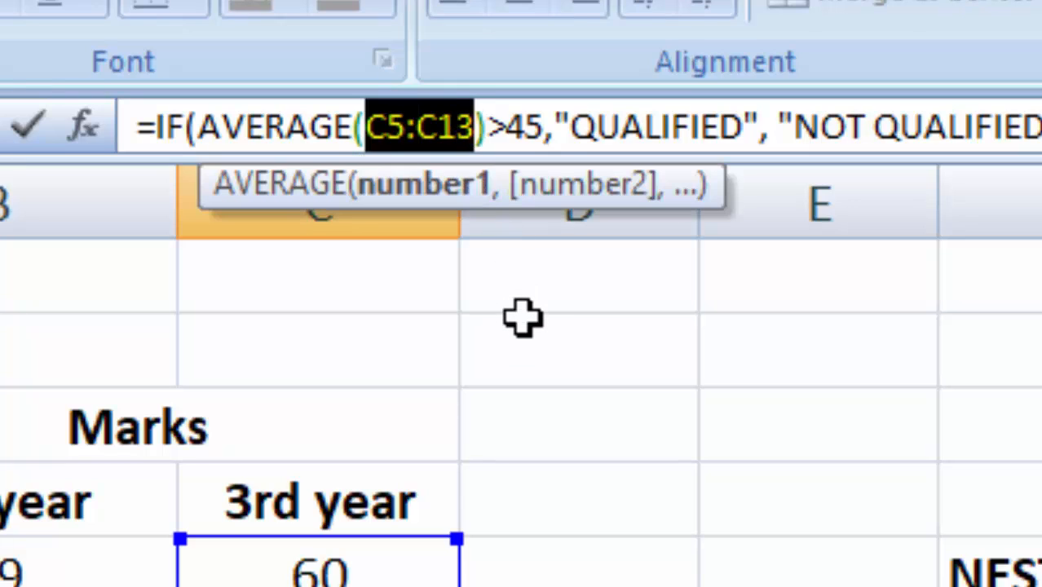
{"action": "type", "text": "ABC"}
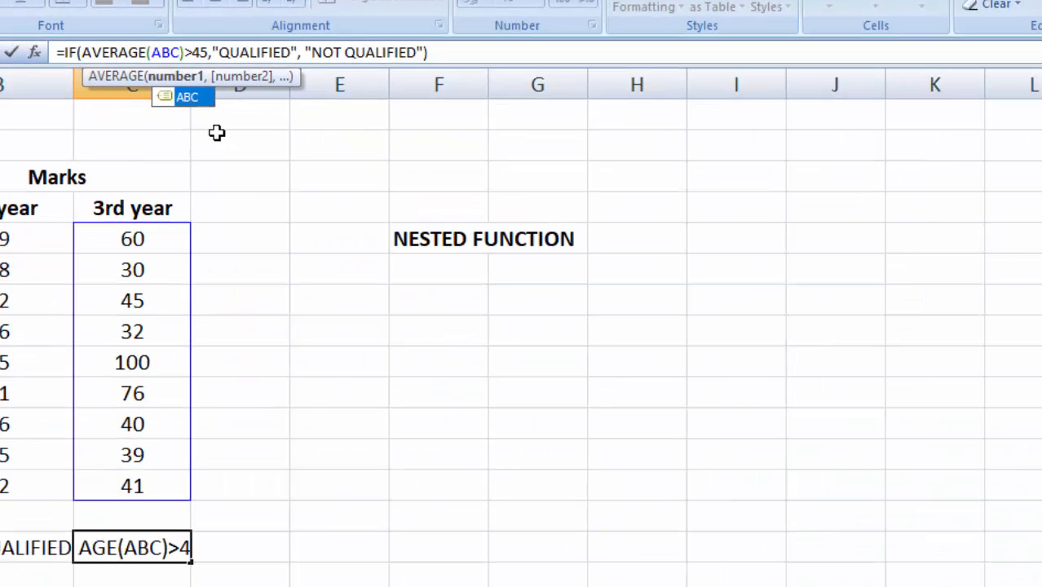
{"action": "key", "text": "Return"}
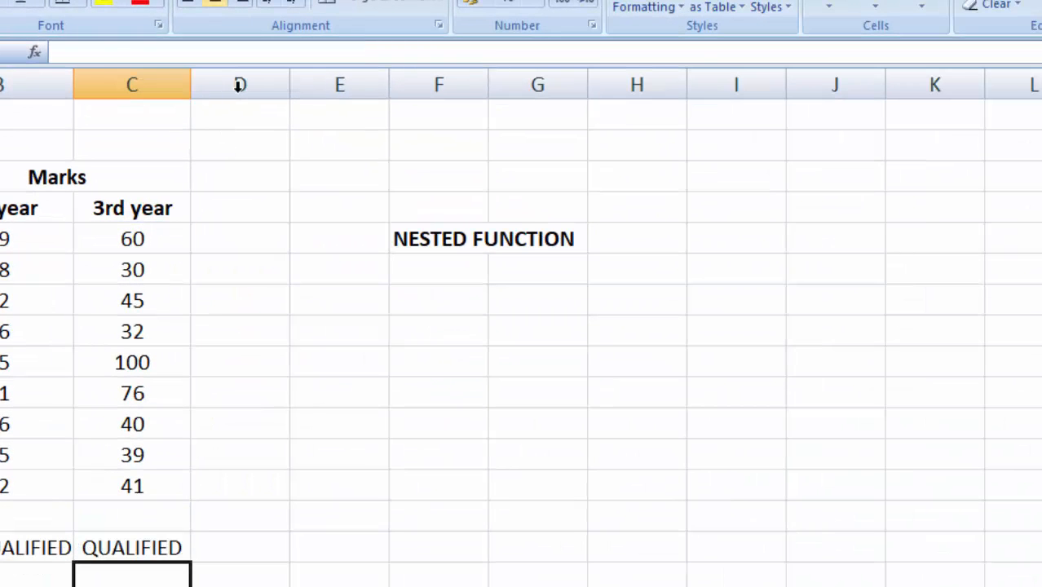
{"action": "left_click", "coordinate": [373, 485]}
{"action": "left_click", "coordinate": [160, 547]}
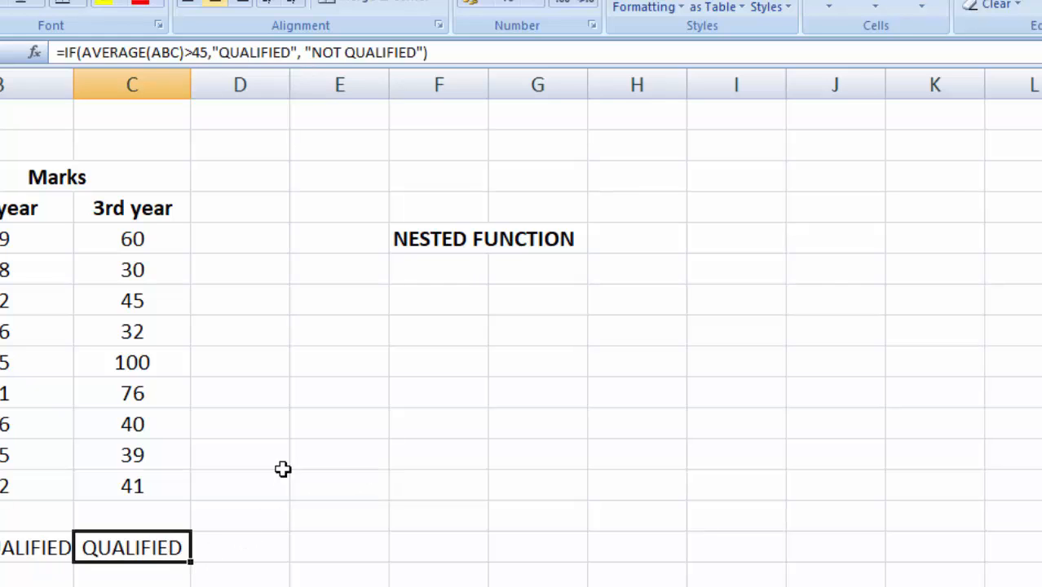
Examine the nested formula in C15 and the 3rd year marks range that its ABC name refers to
{"action": "left_click", "coordinate": [320, 399]}
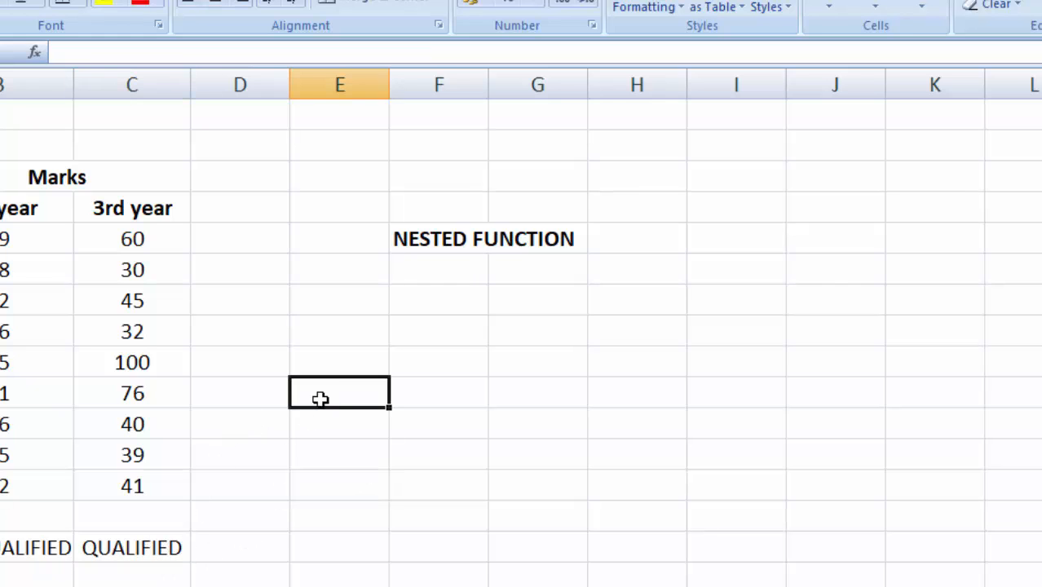
{"action": "left_click", "coordinate": [134, 548]}
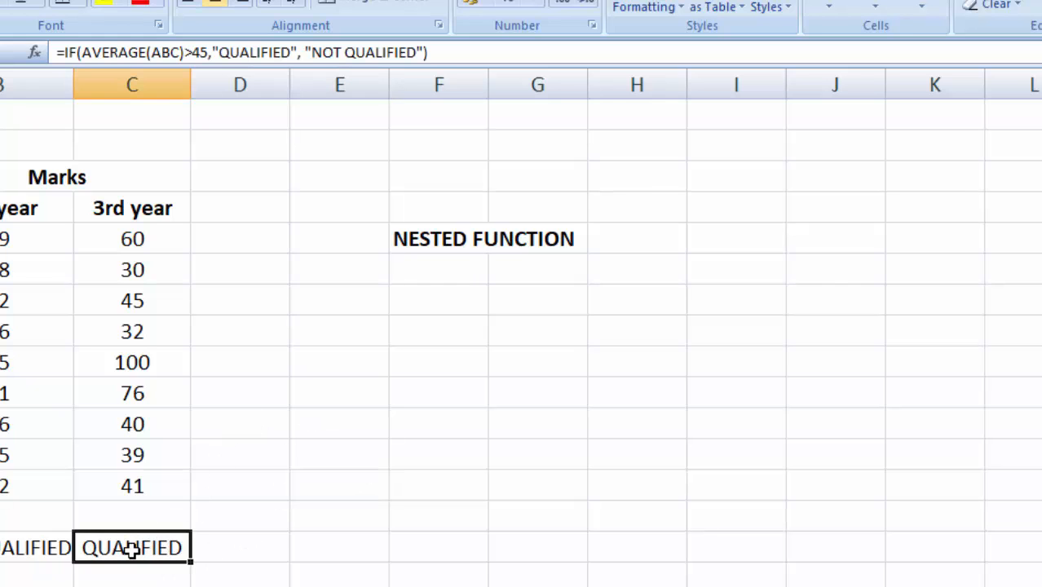
{"action": "left_click", "coordinate": [163, 53]}
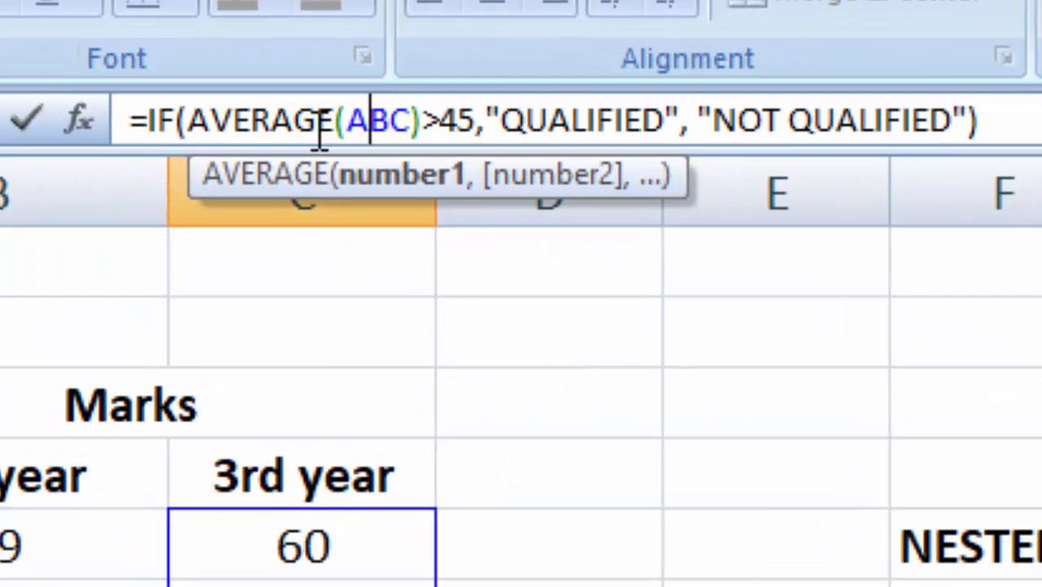
{"action": "left_click", "coordinate": [369, 121]}
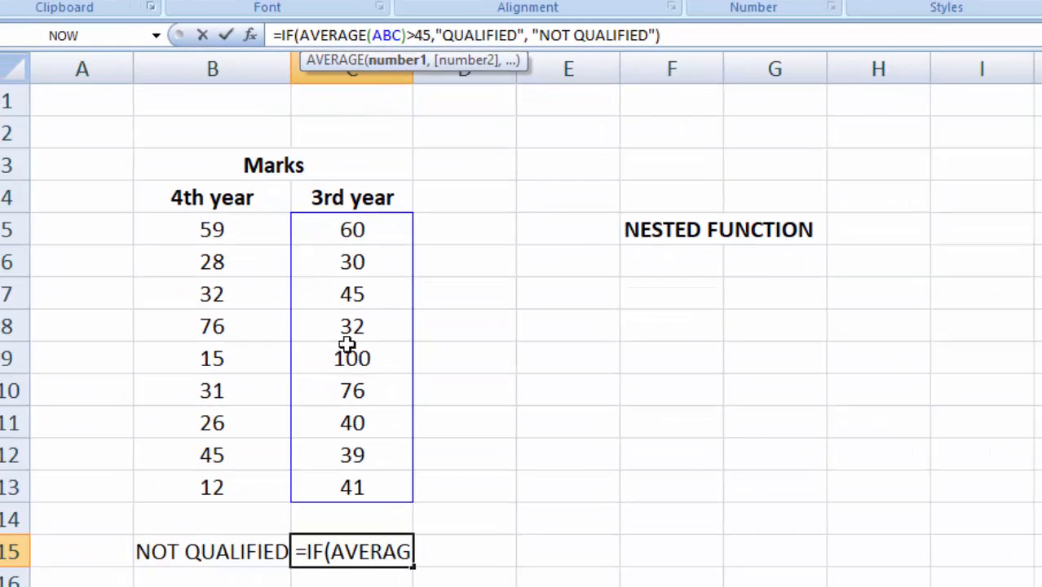
{"action": "left_click", "coordinate": [557, 402]}
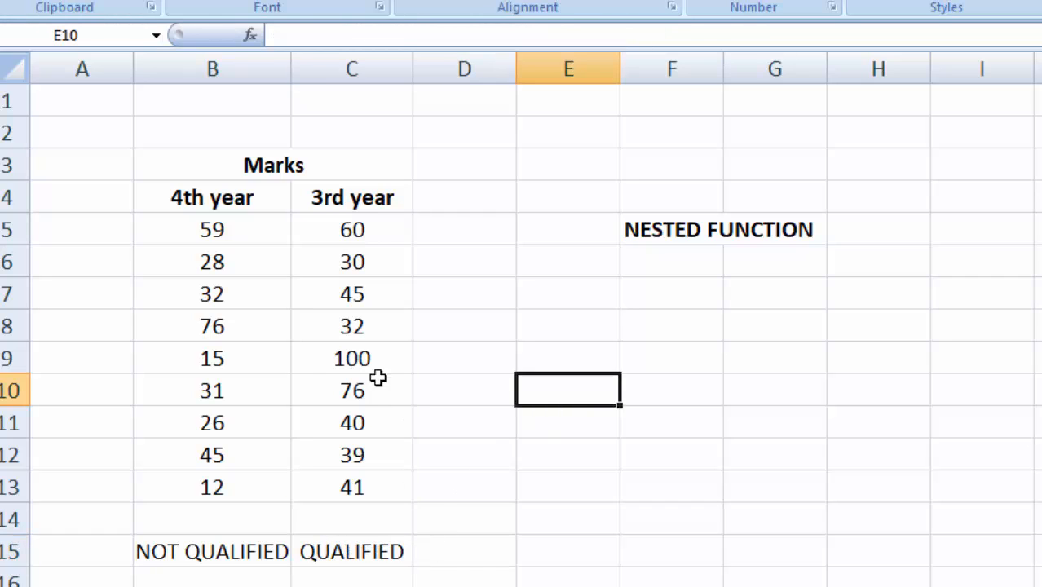
{"action": "left_click", "coordinate": [352, 556]}
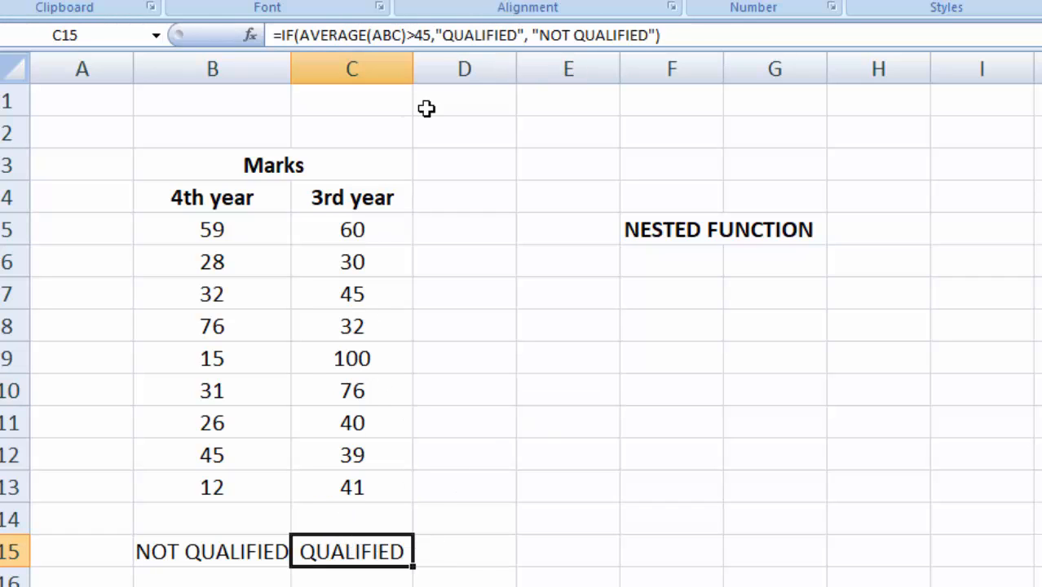
{"action": "left_click", "coordinate": [386, 34]}
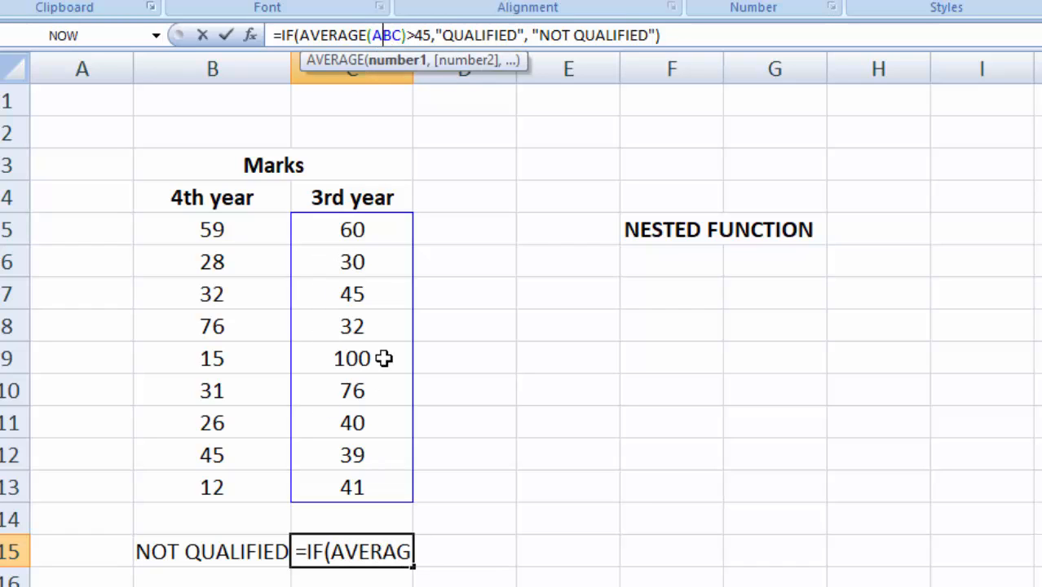
{"action": "left_click", "coordinate": [554, 428]}
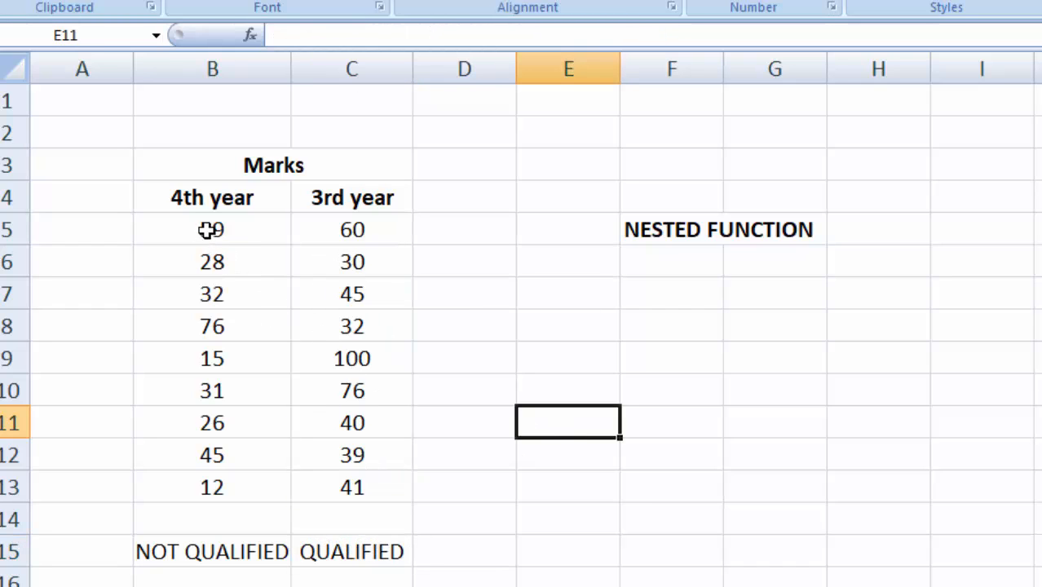
{"action": "left_click_drag", "start_coordinate": [207, 231], "coordinate": [188, 465]}
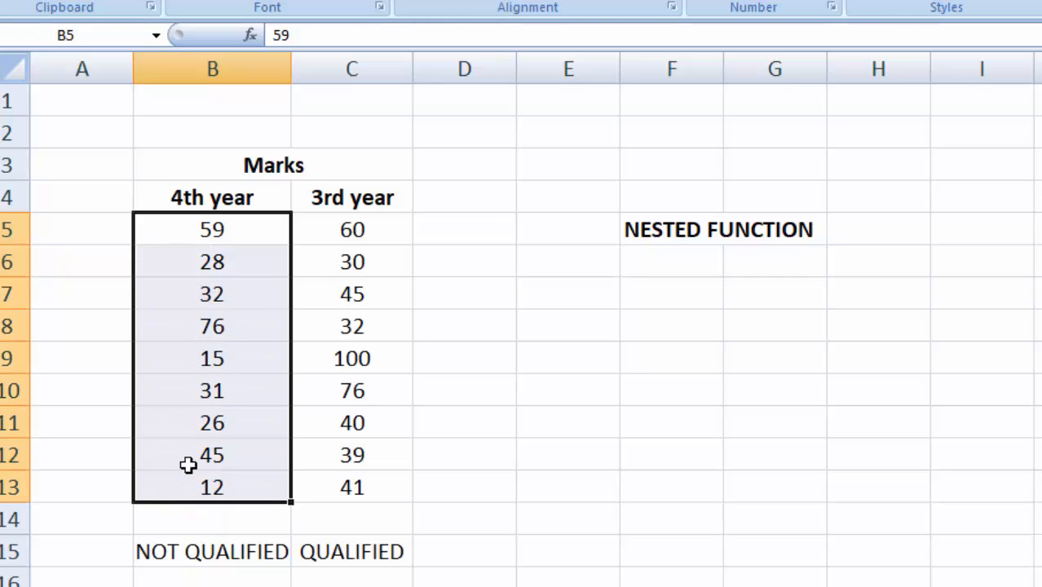
{"action": "right_click", "coordinate": [216, 327]}
{"action": "left_click", "coordinate": [343, 291]}
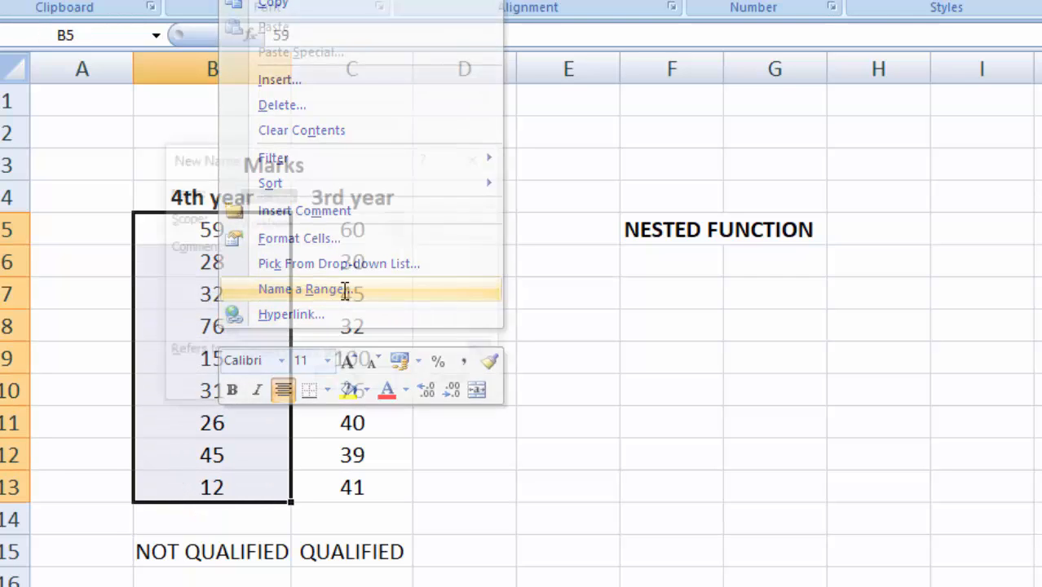
{"action": "left_click_drag", "start_coordinate": [338, 161], "coordinate": [622, 157]}
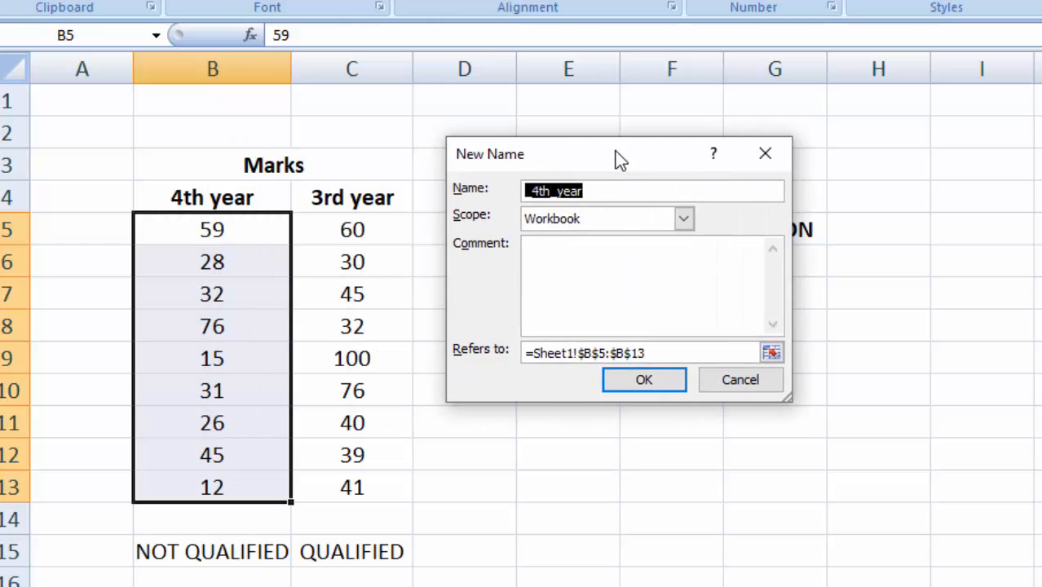
{"action": "left_click", "coordinate": [725, 387]}
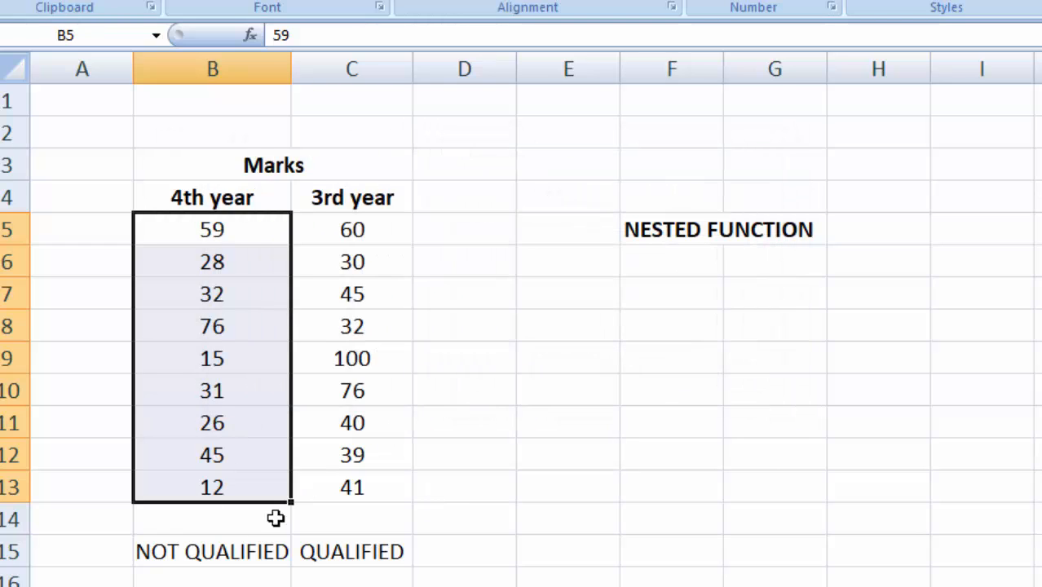
{"action": "left_click", "coordinate": [236, 556]}
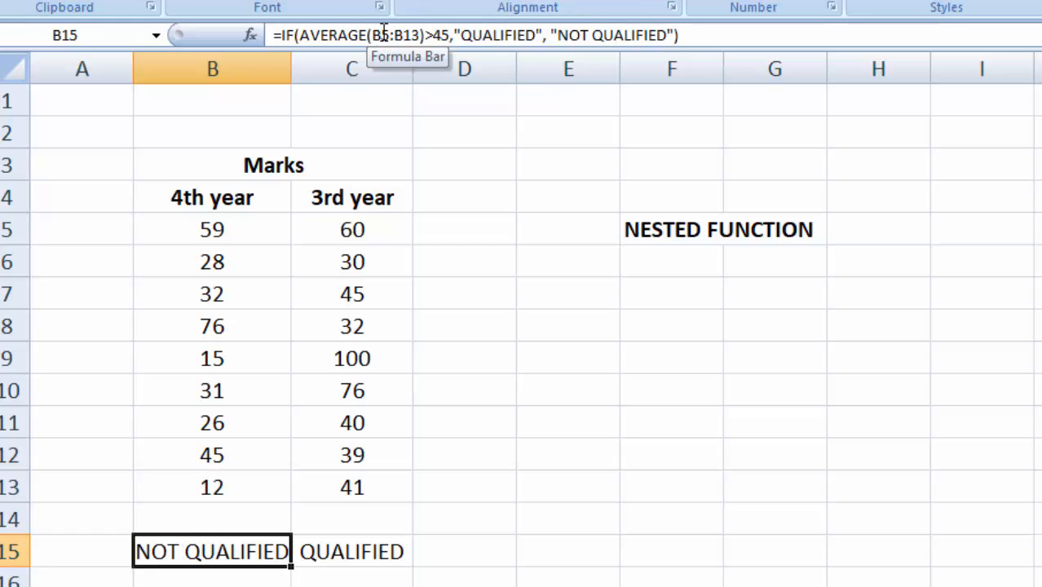
{"action": "left_click_drag", "start_coordinate": [373, 35], "coordinate": [423, 35]}
{"action": "left_click", "coordinate": [553, 399]}
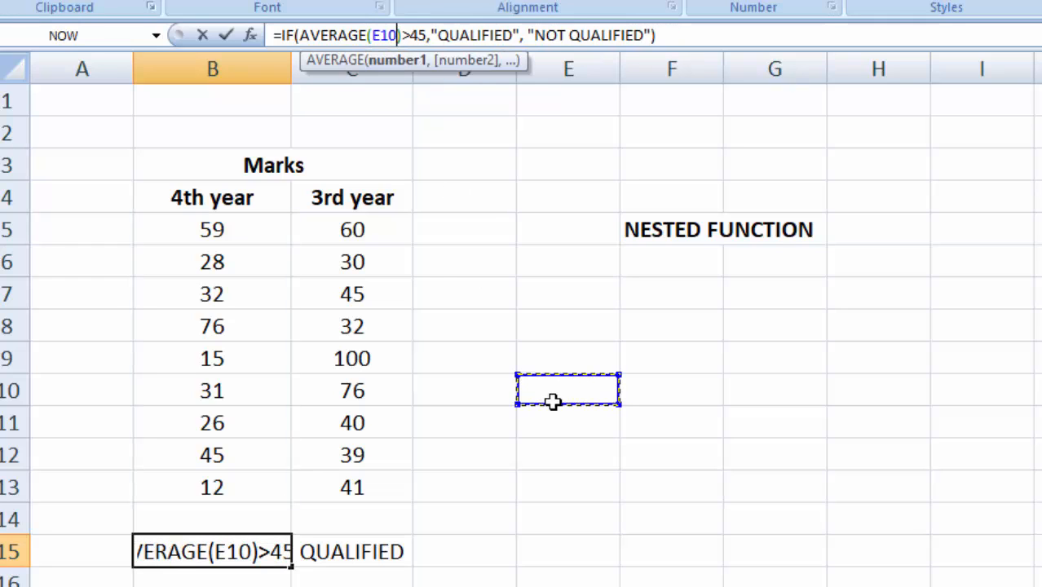
{"action": "left_click", "coordinate": [573, 481]}
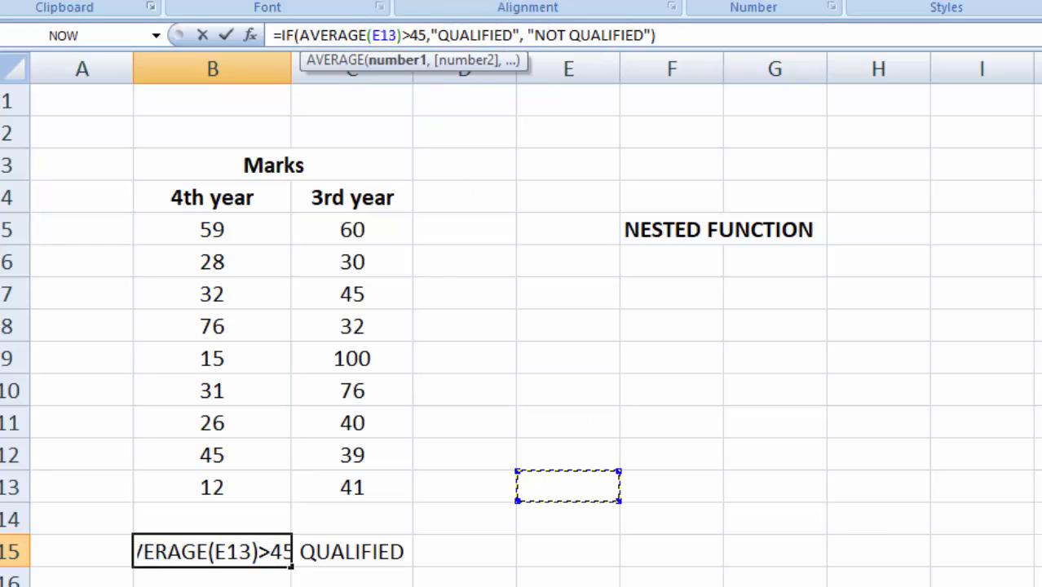
{"action": "left_click", "coordinate": [863, 522]}
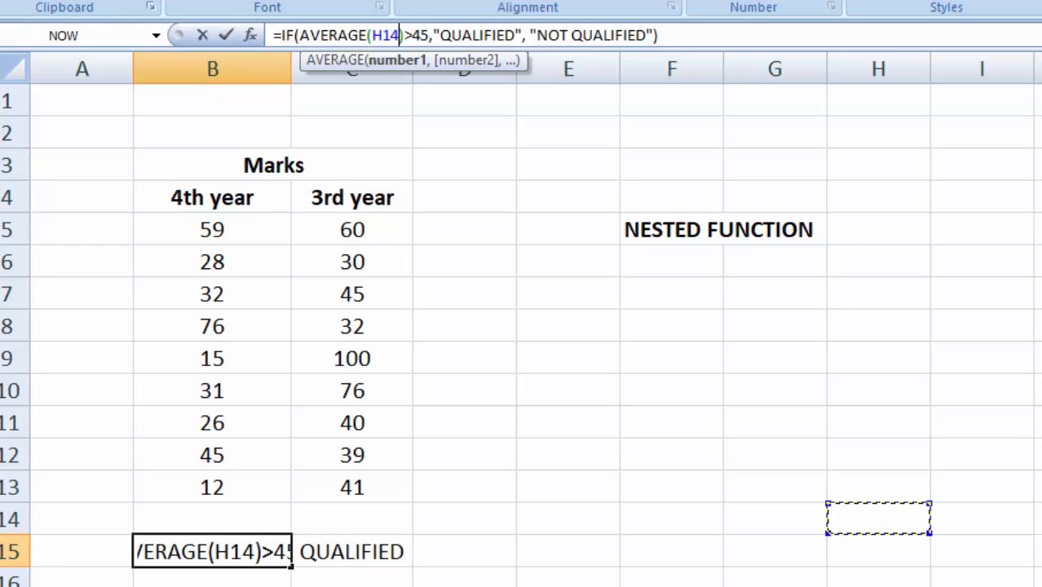
Go to the LOGICAL FUNCTION AND sheet and examine the Math and Computer marks in rows 4 and 6 against the Pass in both column
{"action": "left_click", "coordinate": [878, 579]}
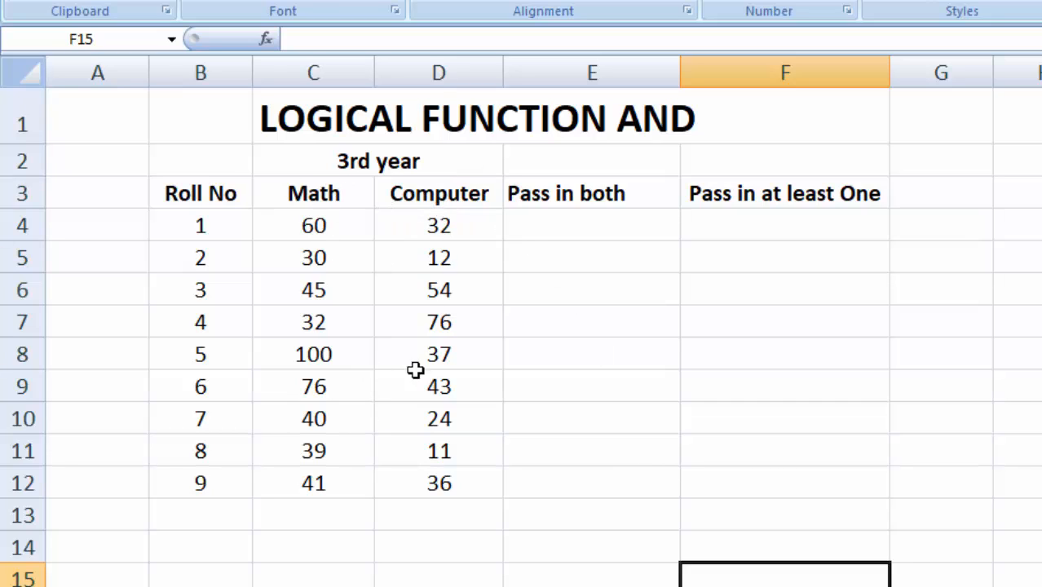
{"action": "left_click", "coordinate": [556, 226]}
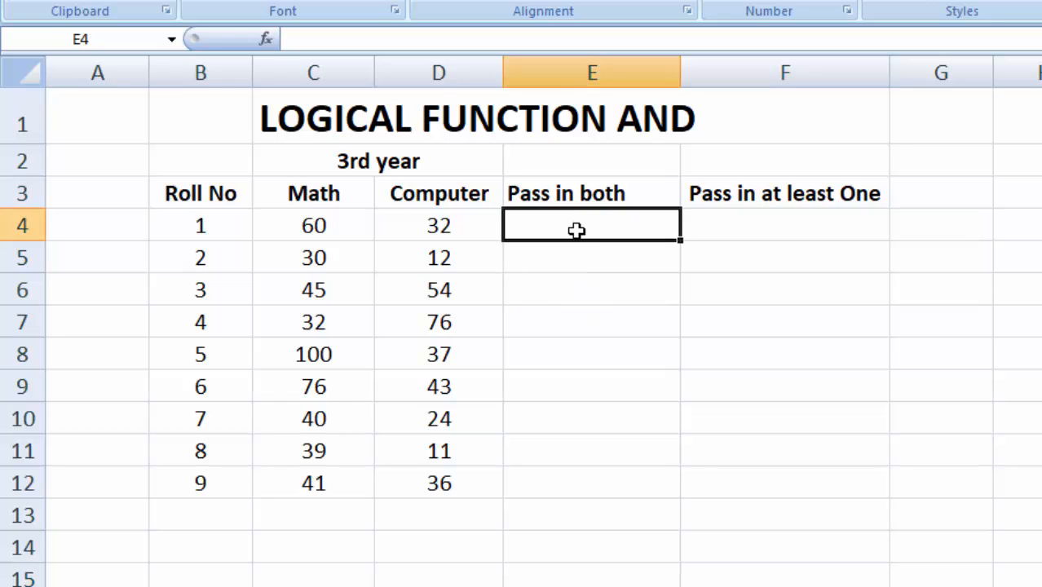
{"action": "left_click", "coordinate": [589, 350]}
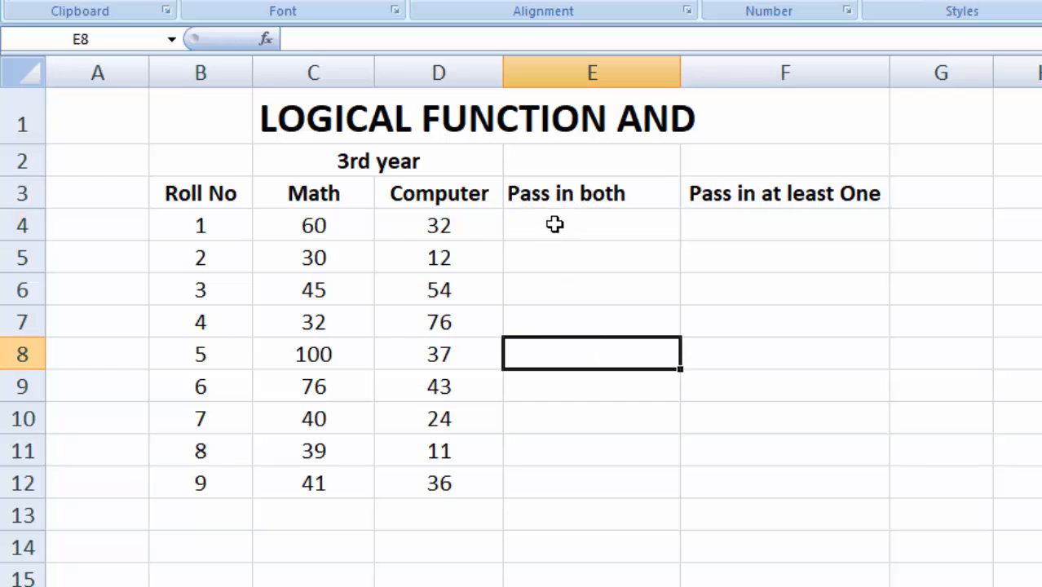
{"action": "left_click", "coordinate": [554, 221]}
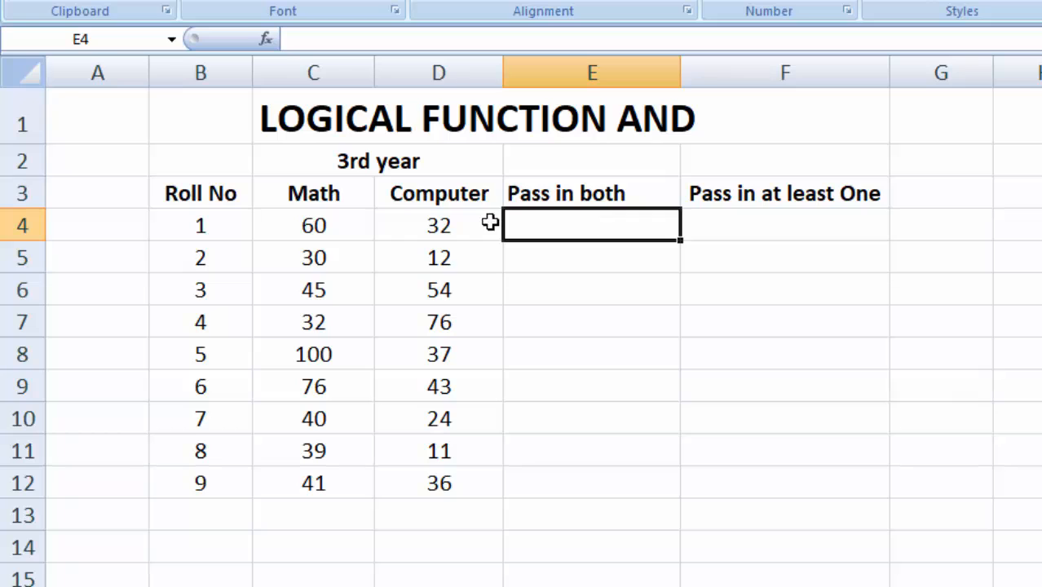
{"action": "left_click", "coordinate": [316, 228]}
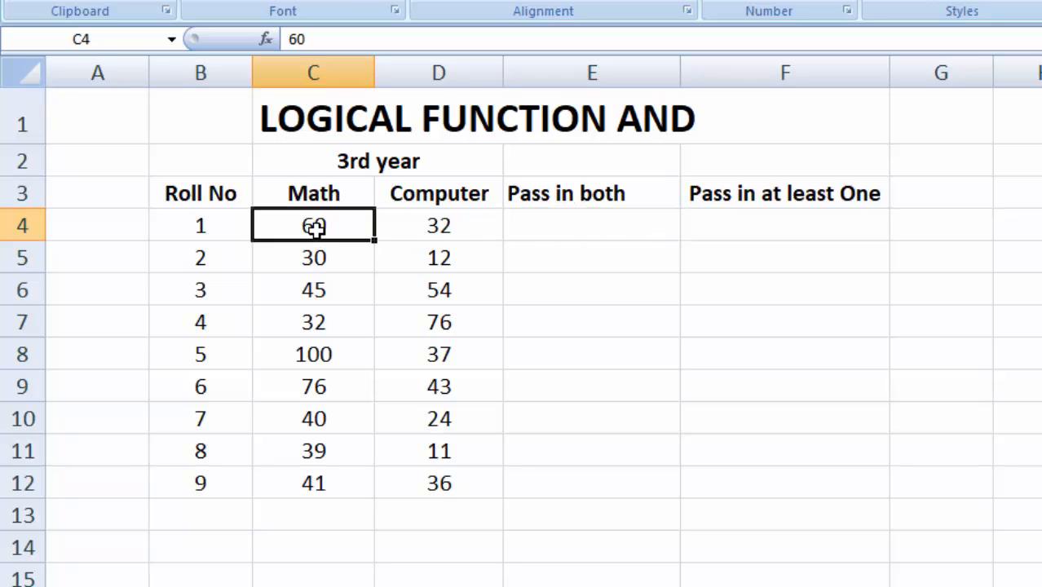
{"action": "left_click", "coordinate": [399, 228]}
{"action": "left_click", "coordinate": [321, 228]}
{"action": "left_click", "coordinate": [559, 231]}
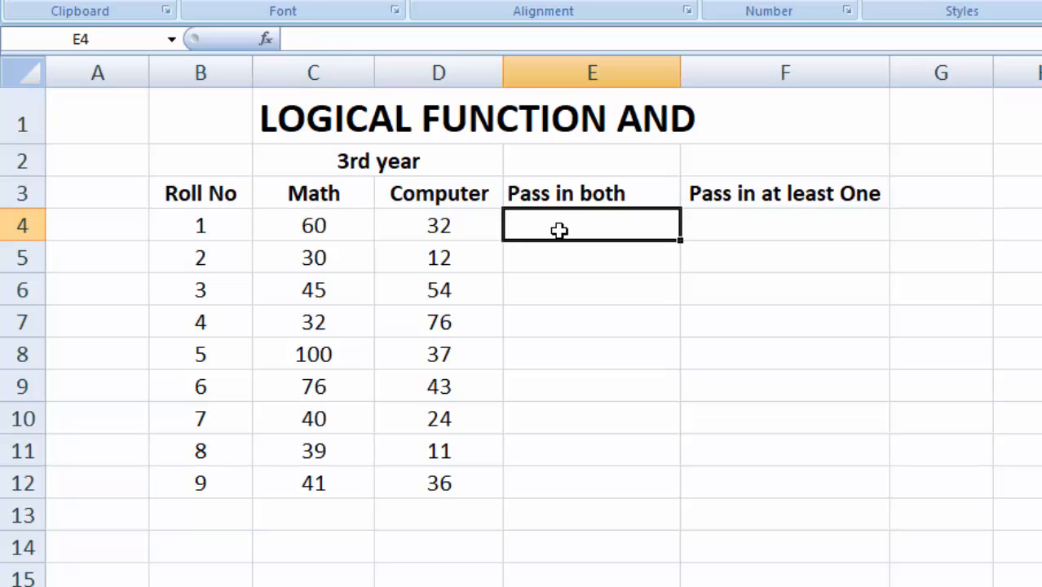
{"action": "left_click_drag", "start_coordinate": [313, 292], "coordinate": [416, 289]}
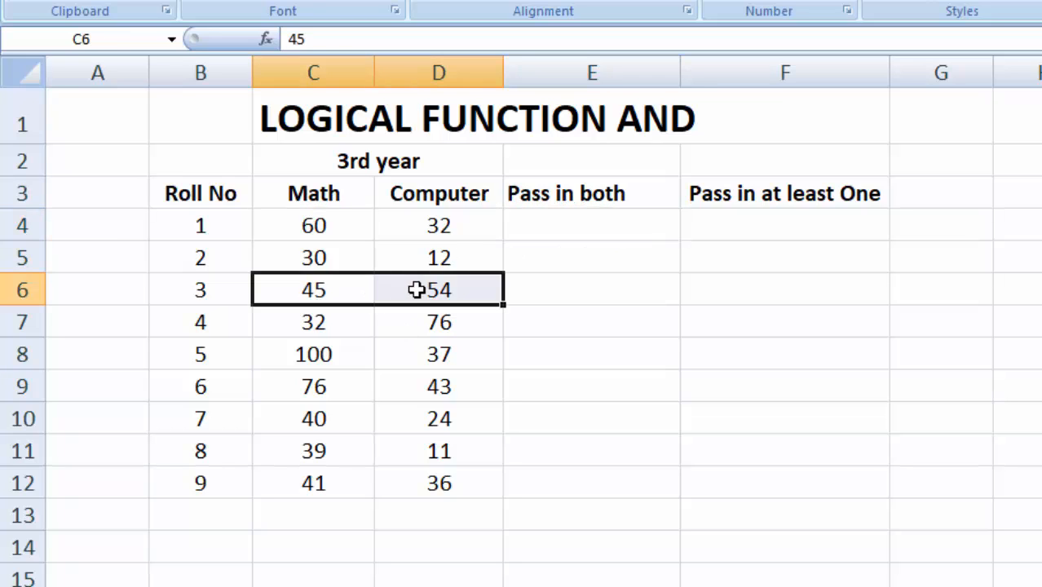
{"action": "left_click", "coordinate": [542, 289]}
Begin an AND formula in E4 under Pass in both, with C4>39 as its first condition
{"action": "left_click", "coordinate": [546, 224]}
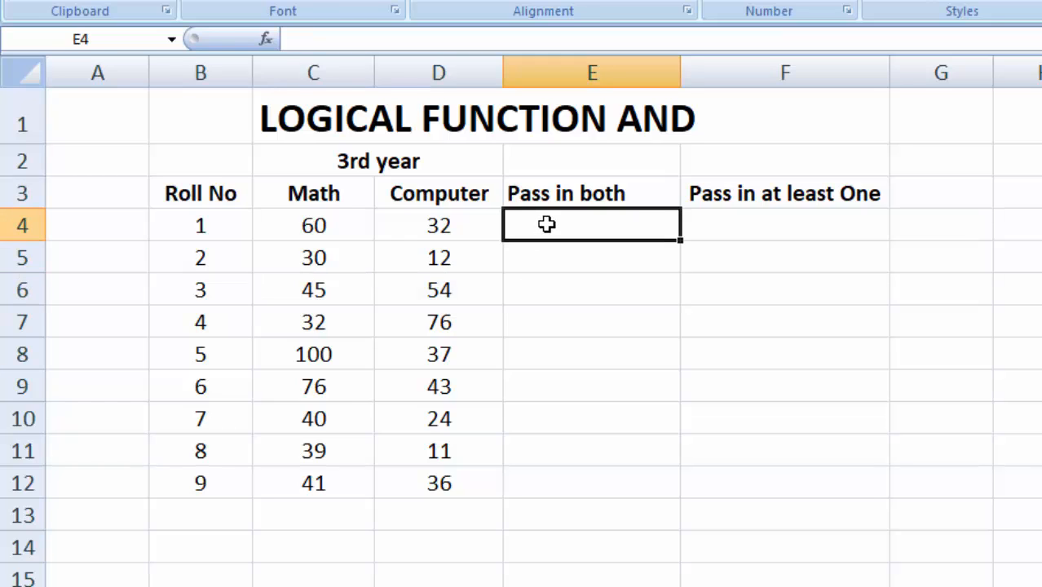
{"action": "type", "text": "="}
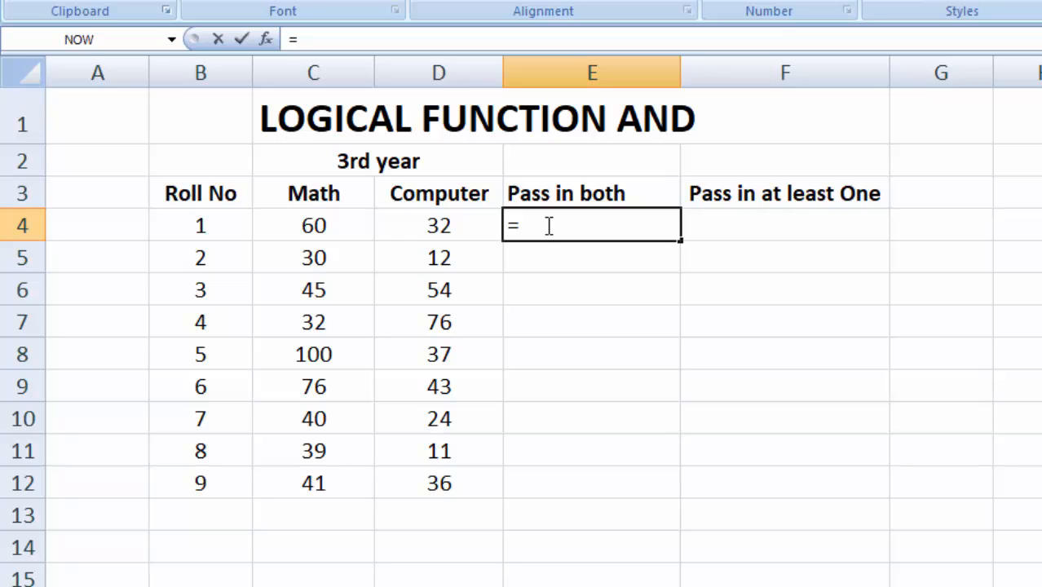
{"action": "type", "text": "a"}
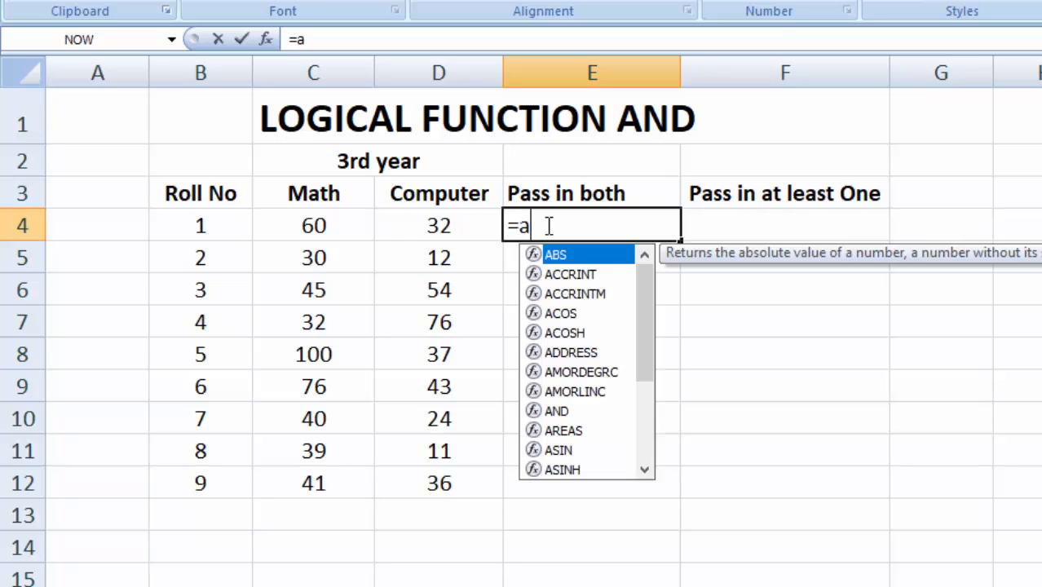
{"action": "key", "text": "Escape"}
{"action": "key", "text": "BackSpace"}
{"action": "type", "text": "AND("}
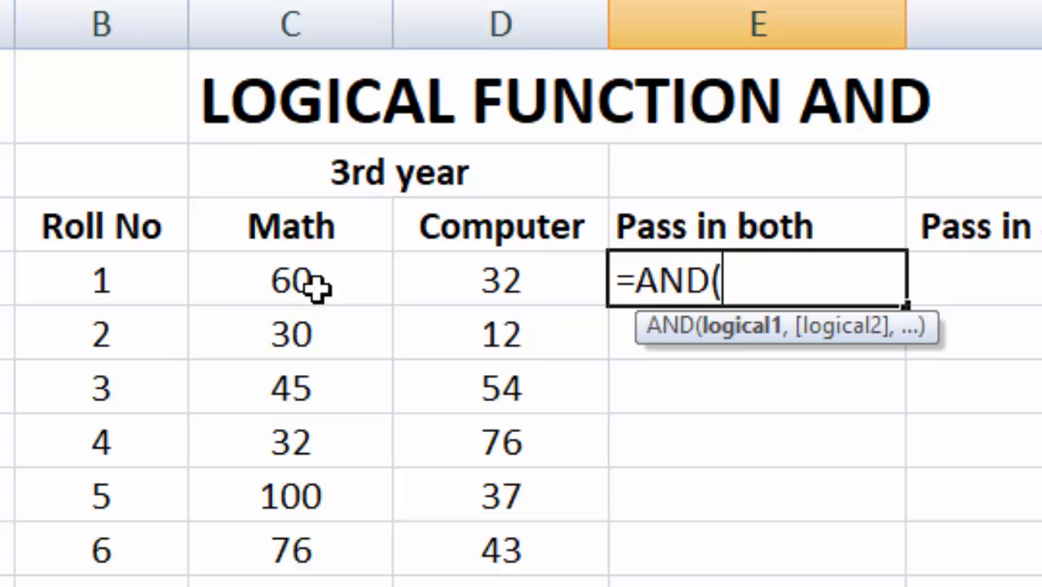
{"action": "type", "text": "C"}
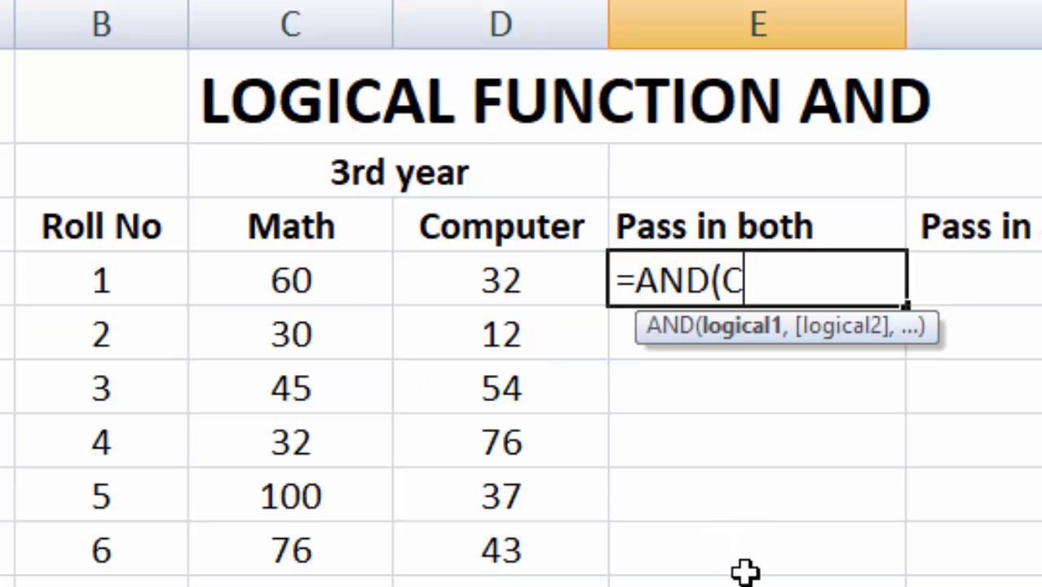
{"action": "type", "text": "4"}
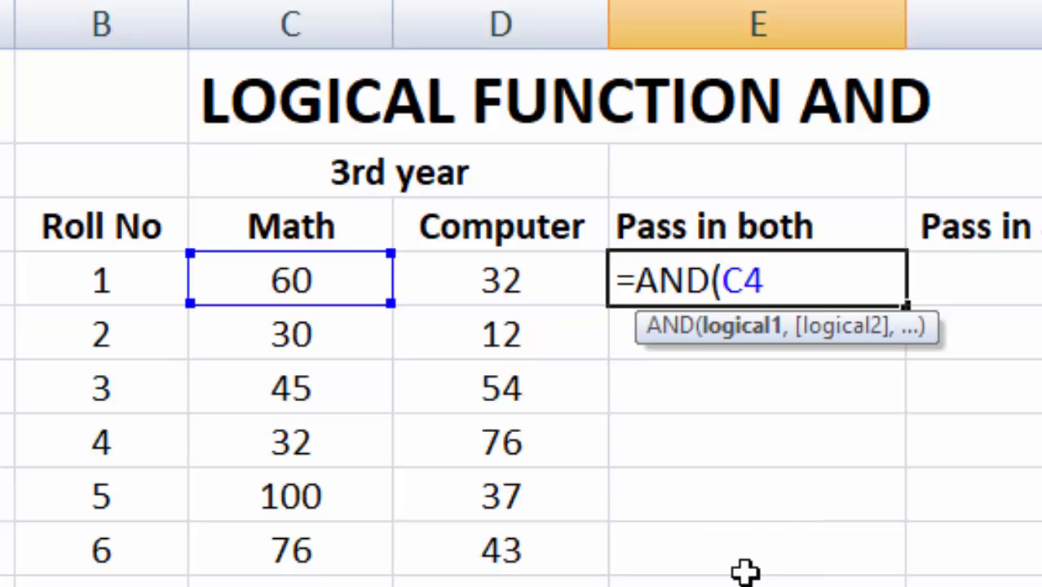
{"action": "type", "text": ">"}
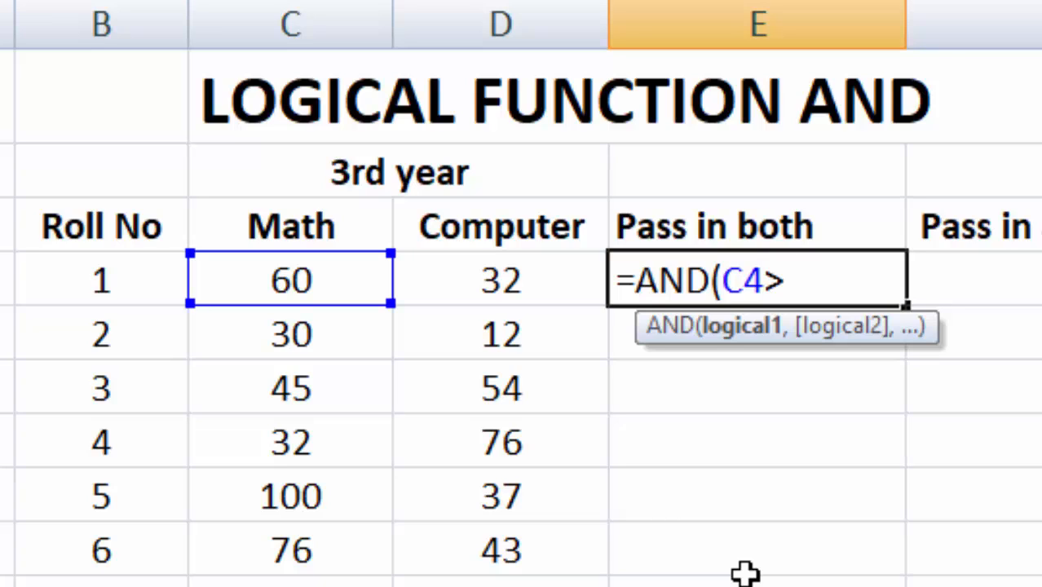
{"action": "type", "text": "39"}
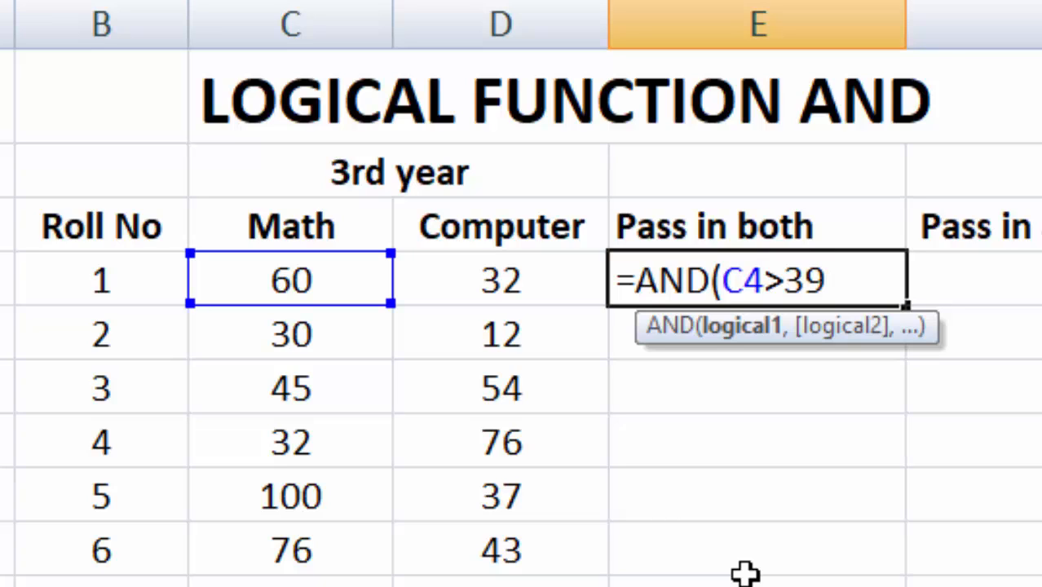
{"action": "type", "text": ","}
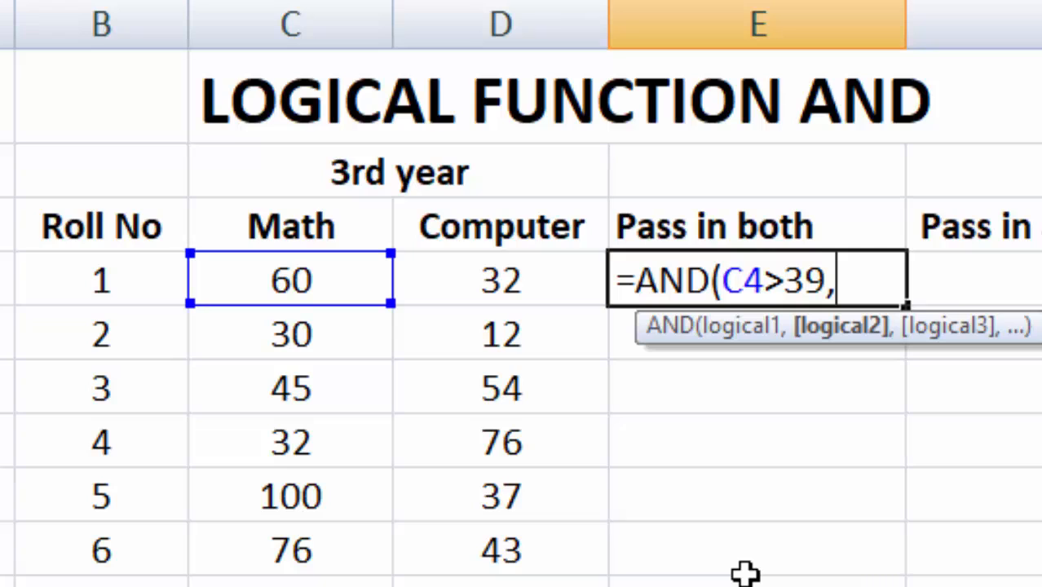
Complete the AND formula in E4 with D4>39 as its second condition and commit it
{"action": "left_click", "coordinate": [501, 290]}
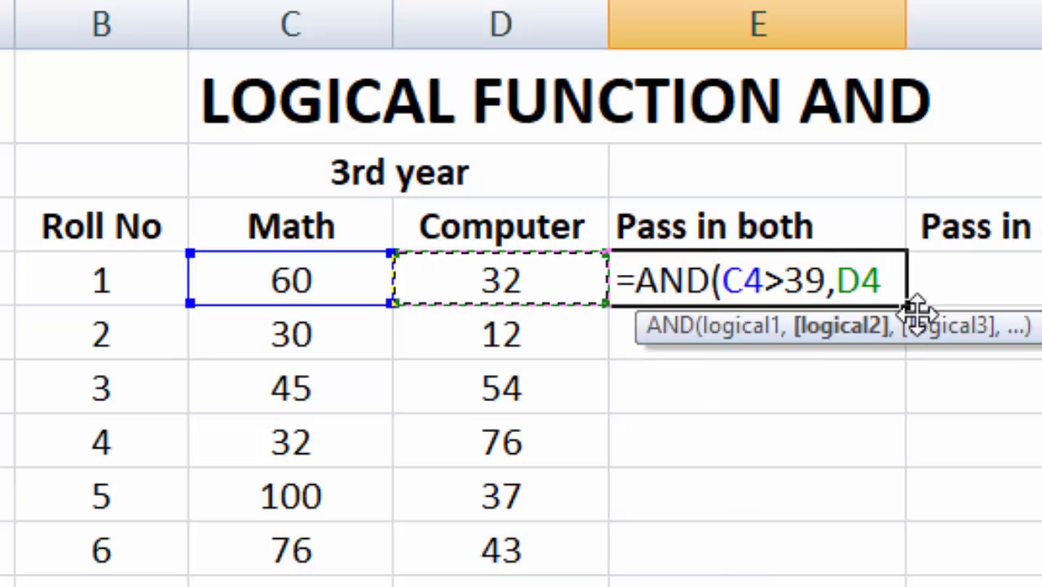
{"action": "type", "text": ","}
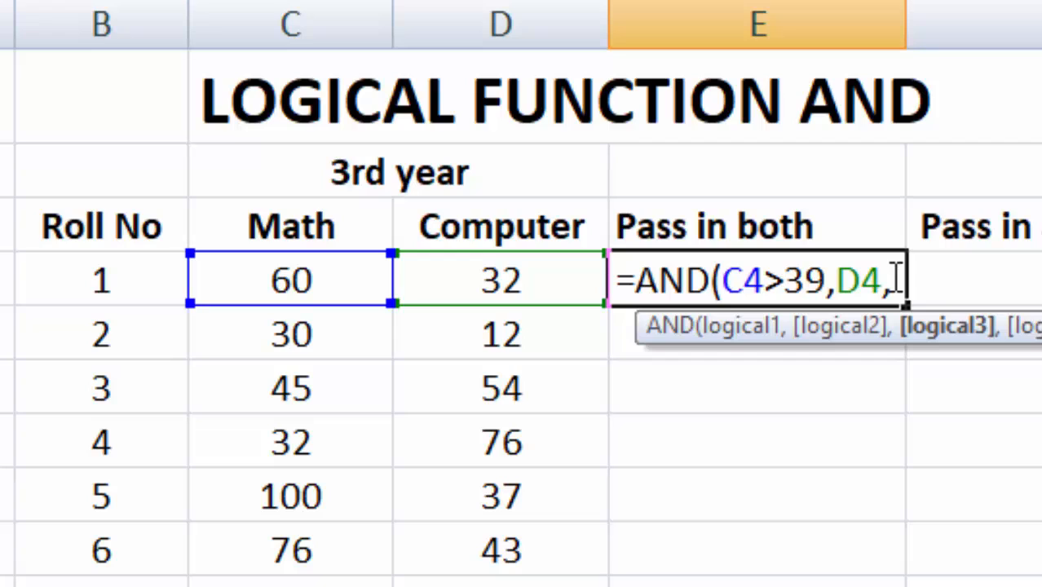
{"action": "key", "text": "BackSpace"}
{"action": "type", "text": ">"}
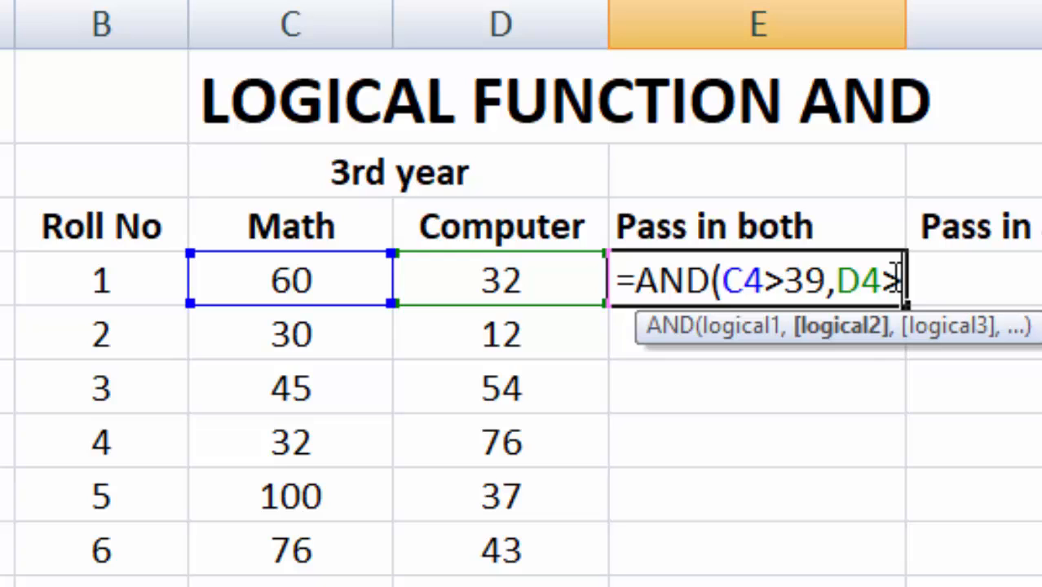
{"action": "type", "text": "39"}
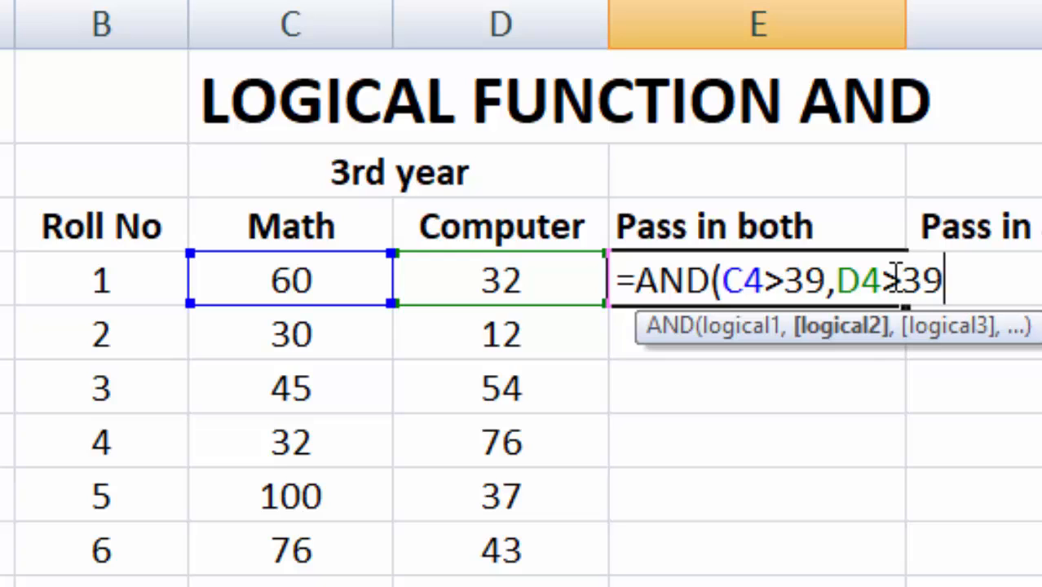
{"action": "type", "text": ")"}
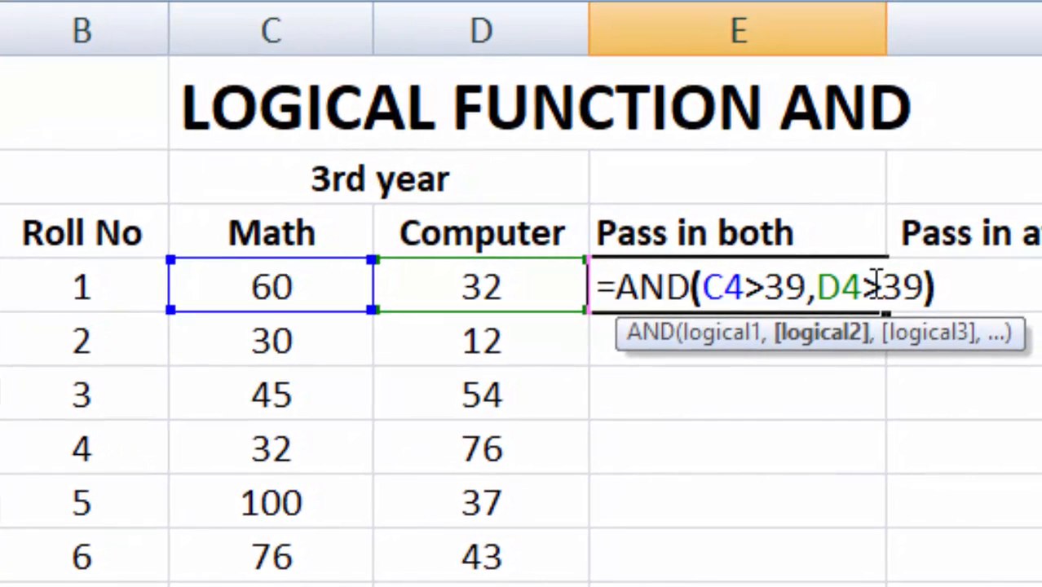
{"action": "key", "text": "Return"}
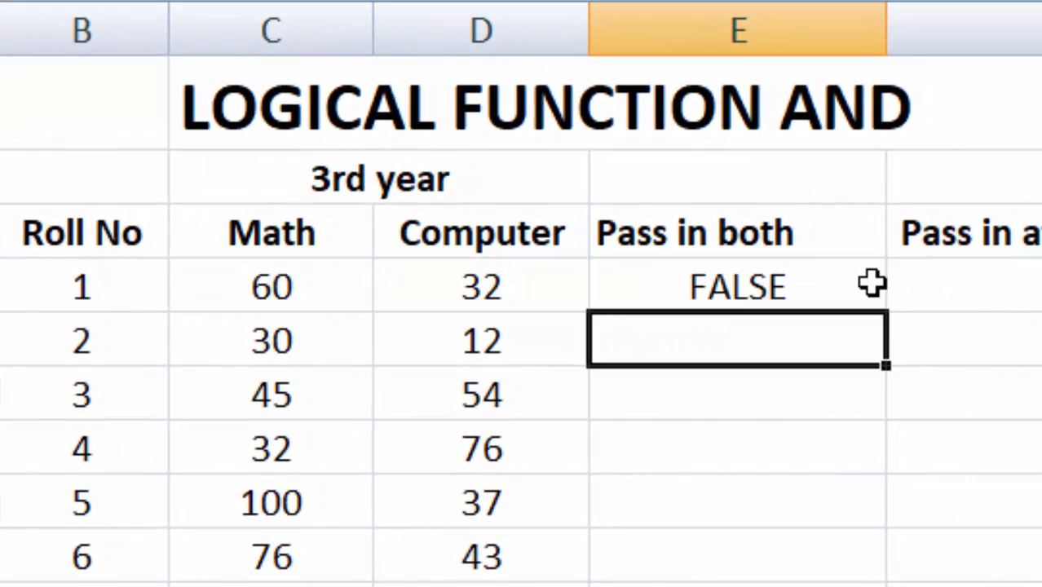
Examine the AND formula in E4 and its two conditions against the Math and Computer marks in C4 and D4
{"action": "left_click", "coordinate": [751, 287]}
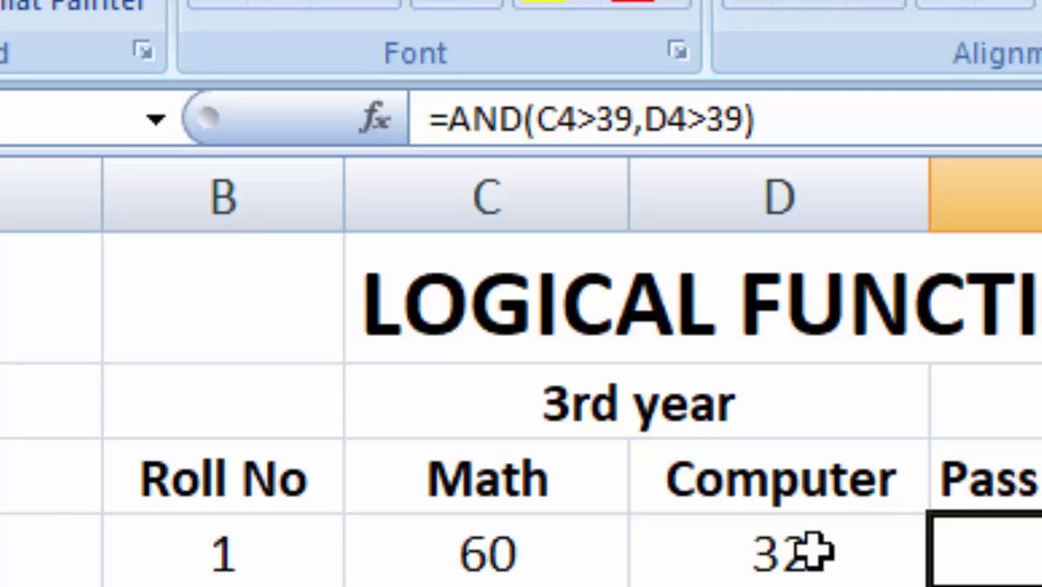
{"action": "left_click", "coordinate": [491, 554]}
{"action": "left_click", "coordinate": [797, 559]}
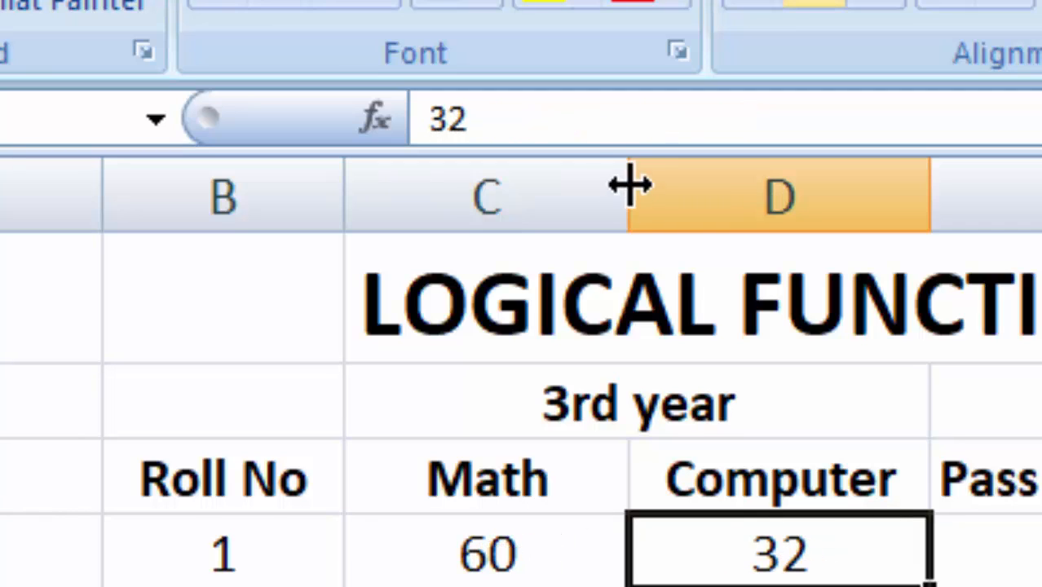
{"action": "left_click", "coordinate": [513, 561]}
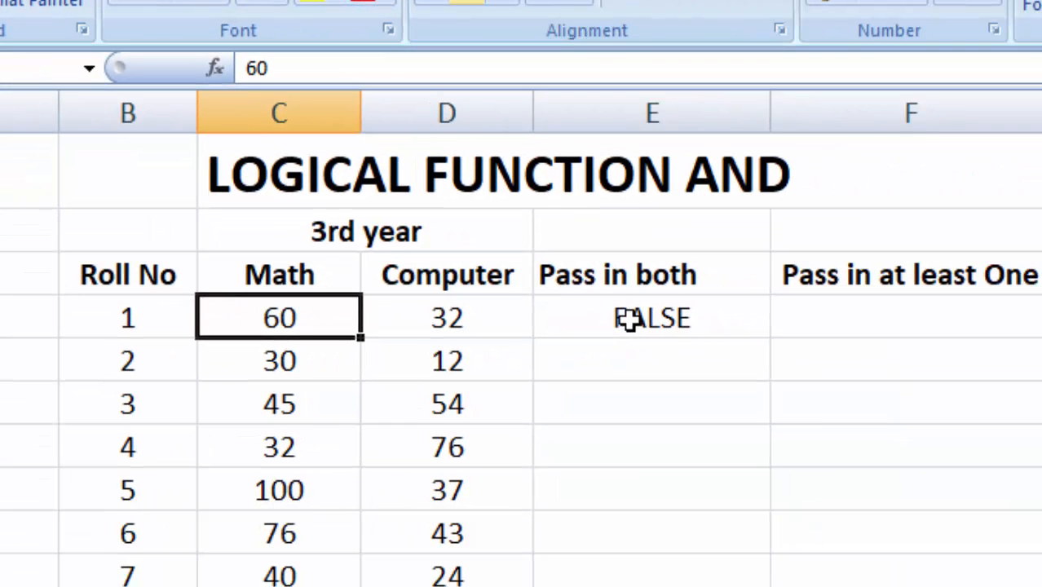
{"action": "left_click", "coordinate": [840, 426]}
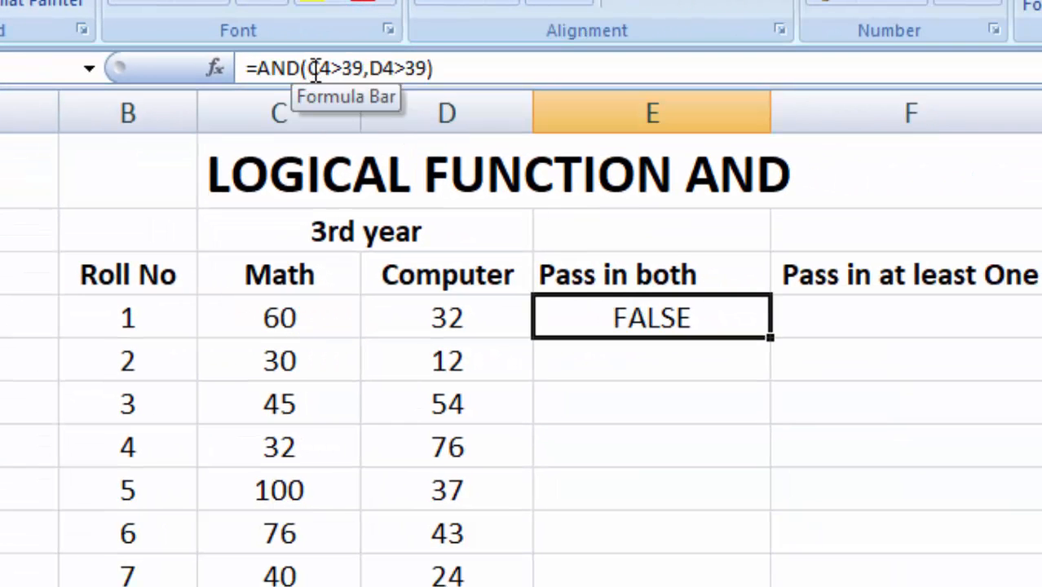
{"action": "left_click_drag", "start_coordinate": [314, 70], "coordinate": [428, 69]}
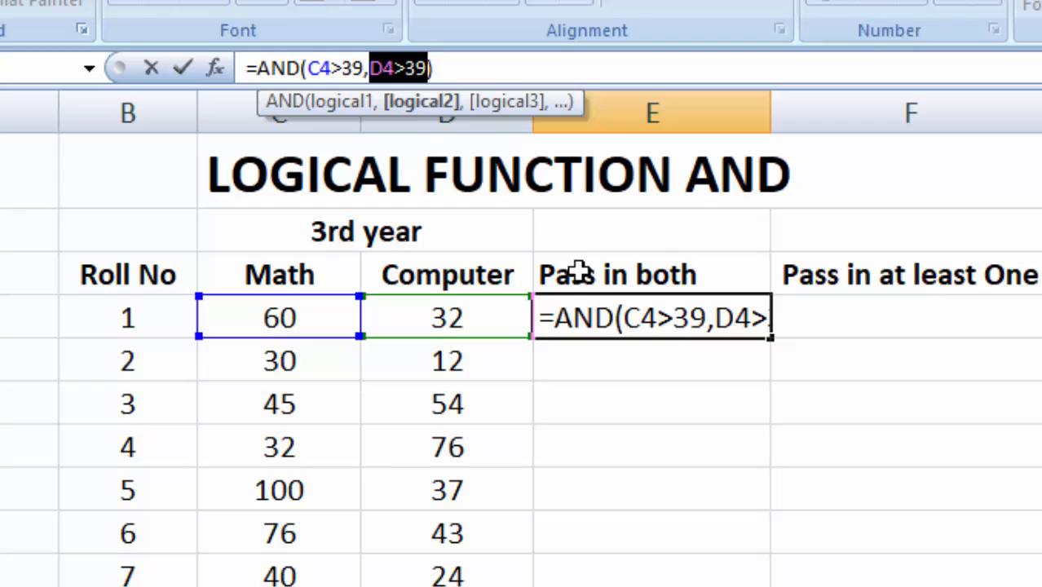
{"action": "left_click", "coordinate": [477, 68]}
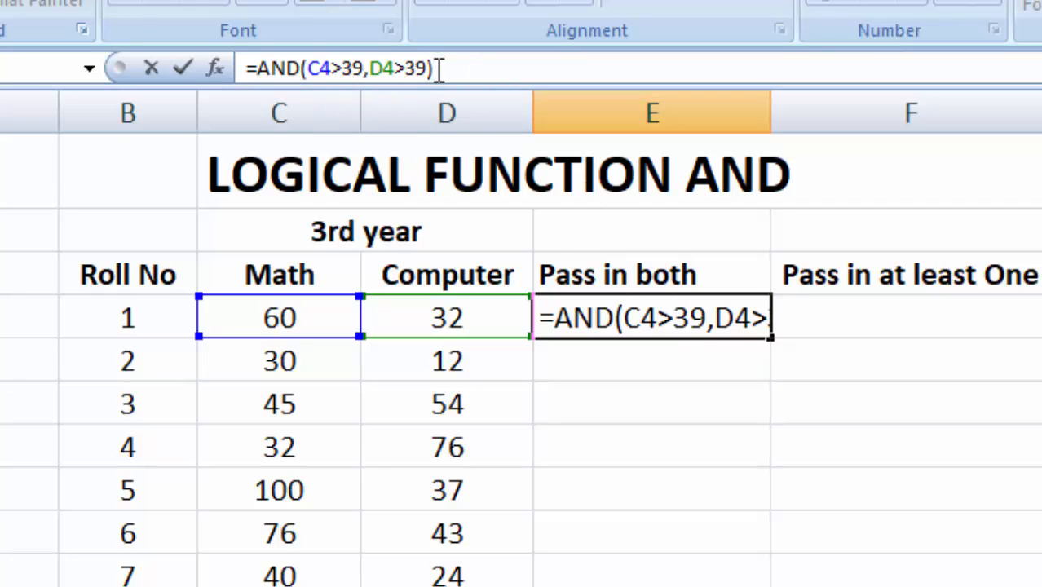
{"action": "key", "text": "Return"}
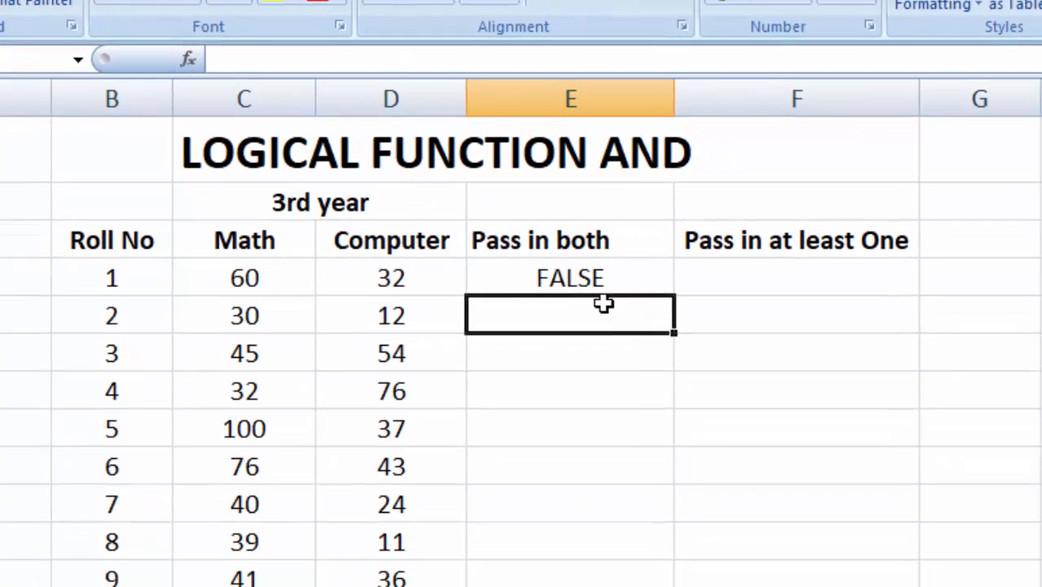
Fill the AND formula from E4 down to E12 and check the copied formulas in E6 and E9
{"action": "left_click", "coordinate": [586, 278]}
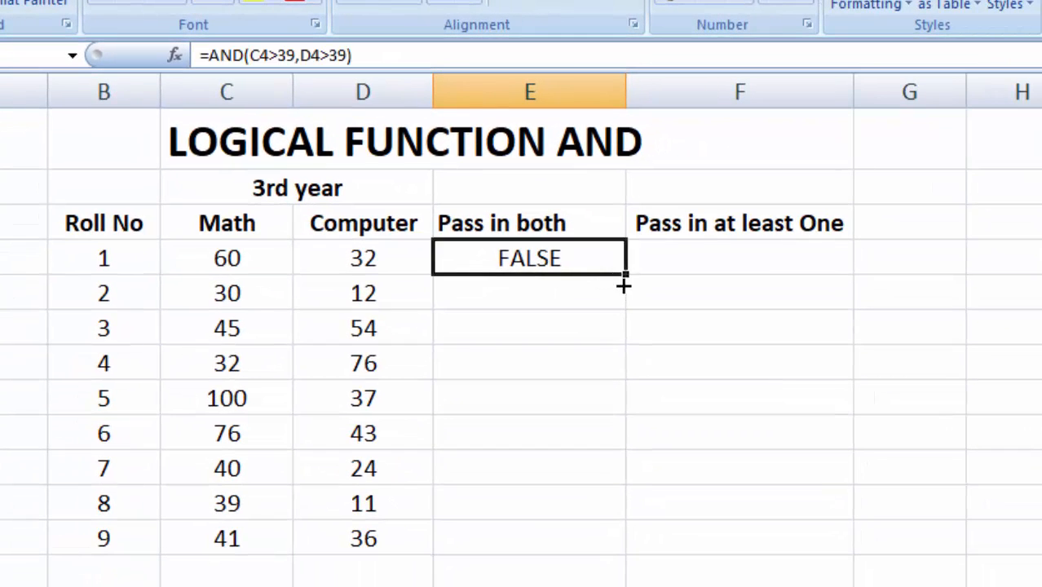
{"action": "left_click_drag", "start_coordinate": [623, 284], "coordinate": [595, 542]}
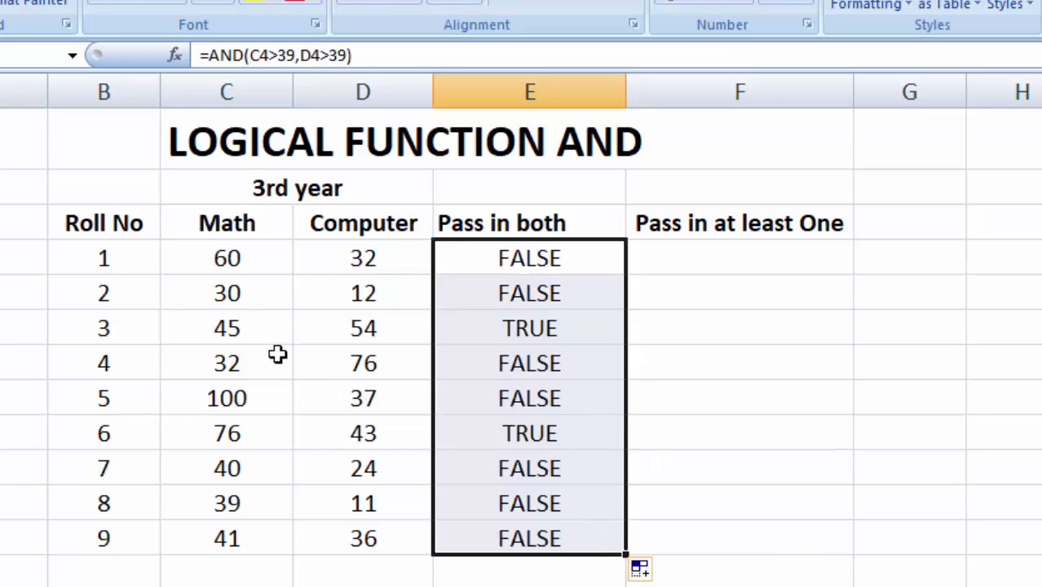
{"action": "left_click", "coordinate": [554, 332]}
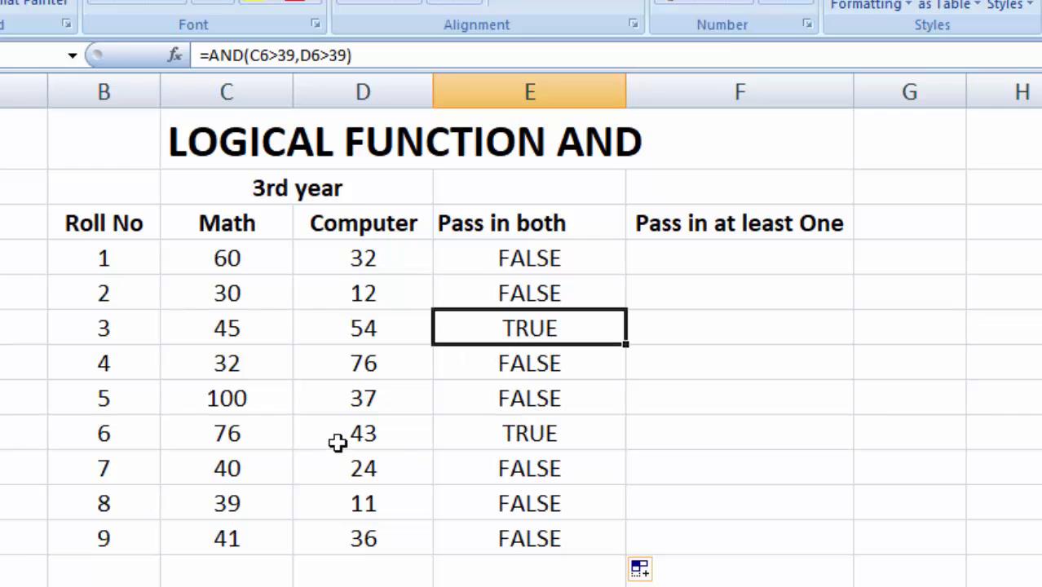
{"action": "left_click", "coordinate": [531, 436]}
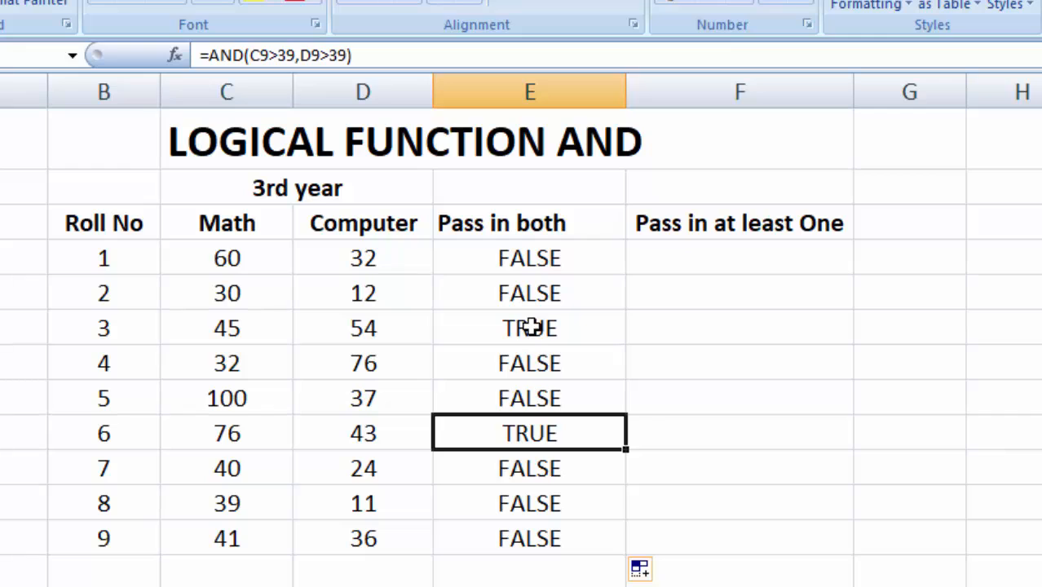
Compare the Math and Computer marks for roll numbers 1, 3 and 8 with the Pass in at least One column
{"action": "left_click", "coordinate": [726, 258]}
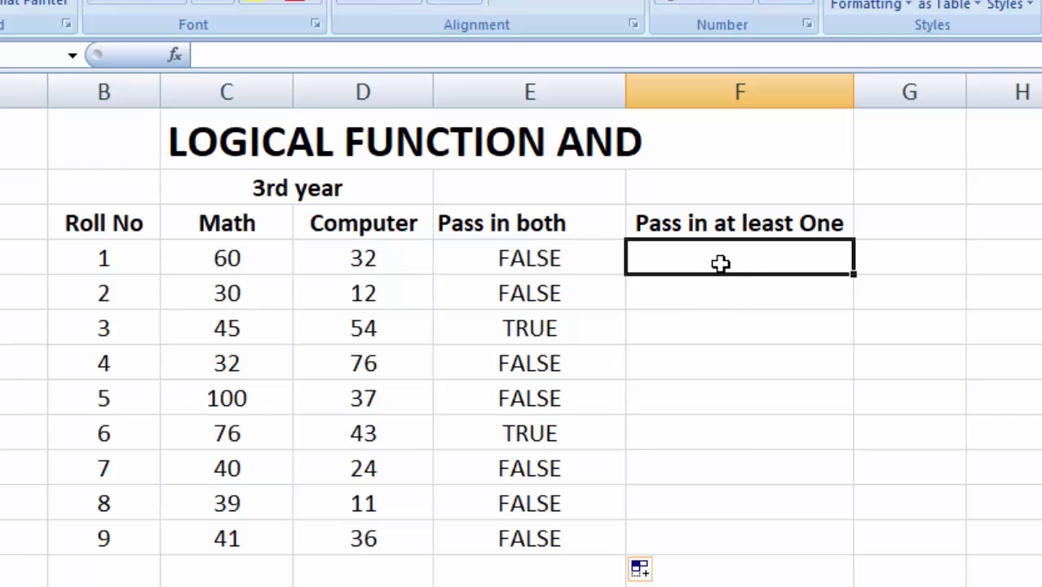
{"action": "left_click", "coordinate": [235, 258]}
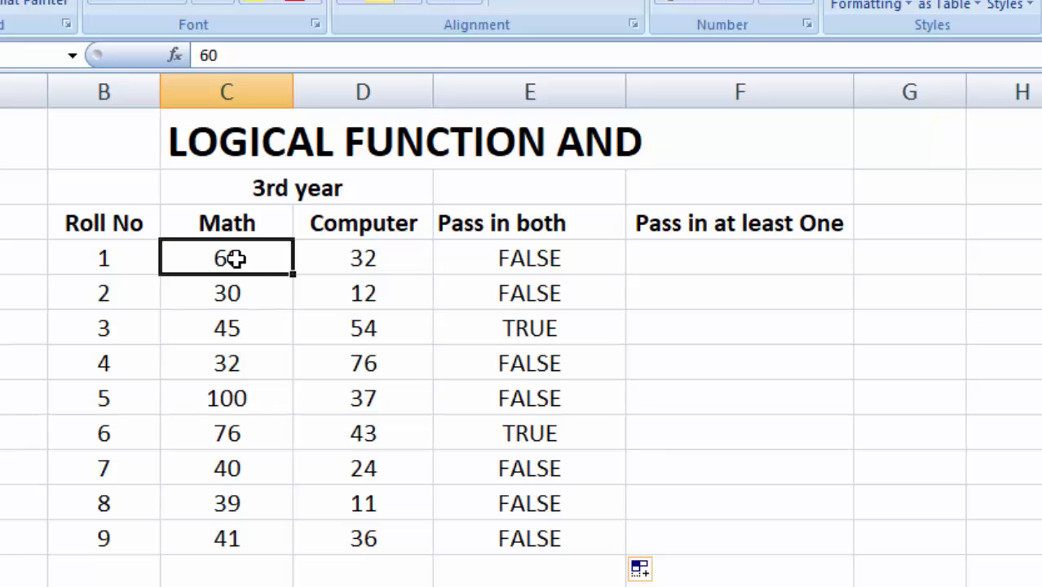
{"action": "left_click", "coordinate": [705, 262]}
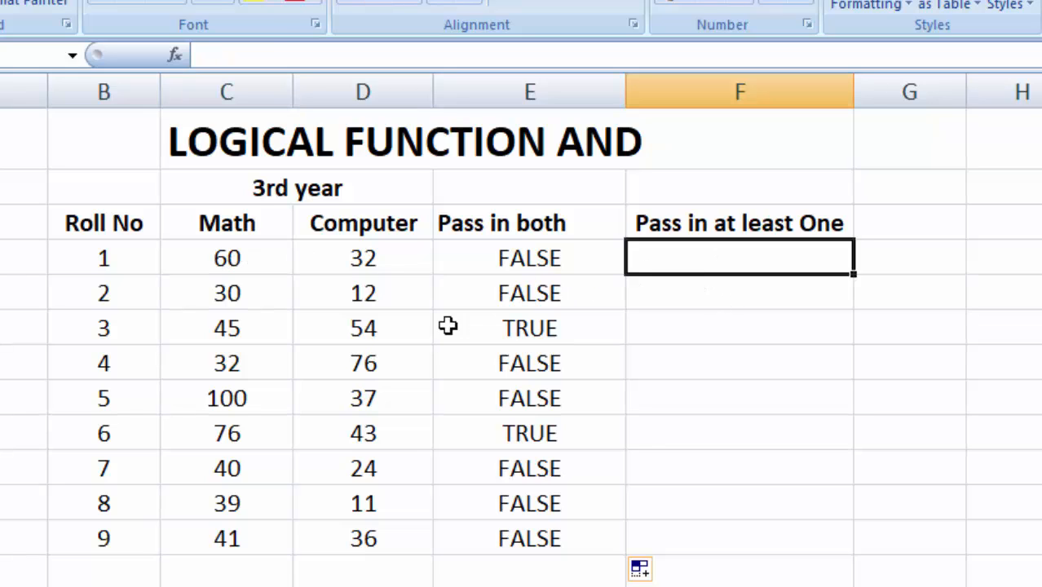
{"action": "left_click", "coordinate": [716, 332]}
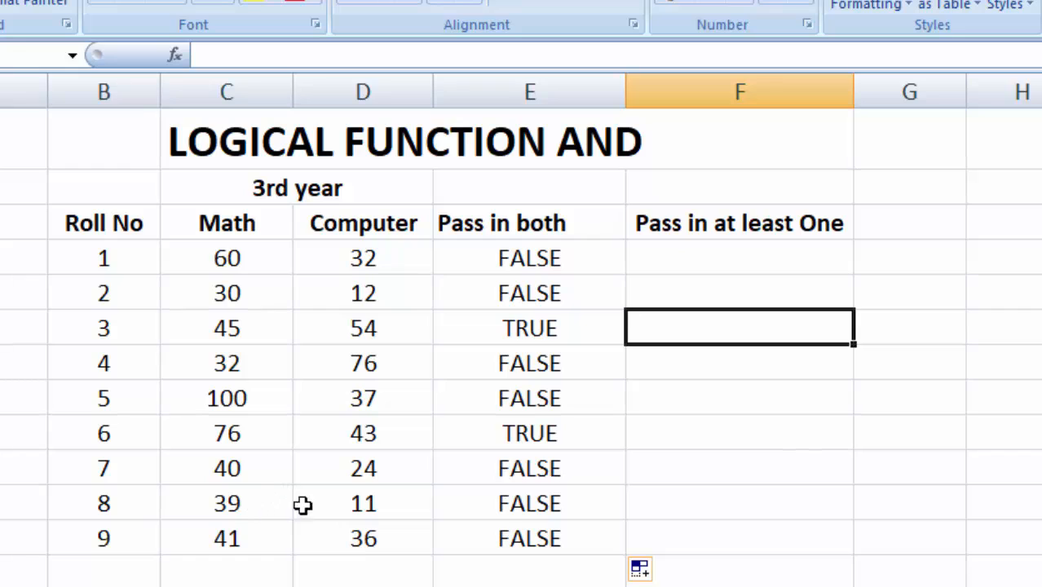
{"action": "left_click", "coordinate": [710, 503]}
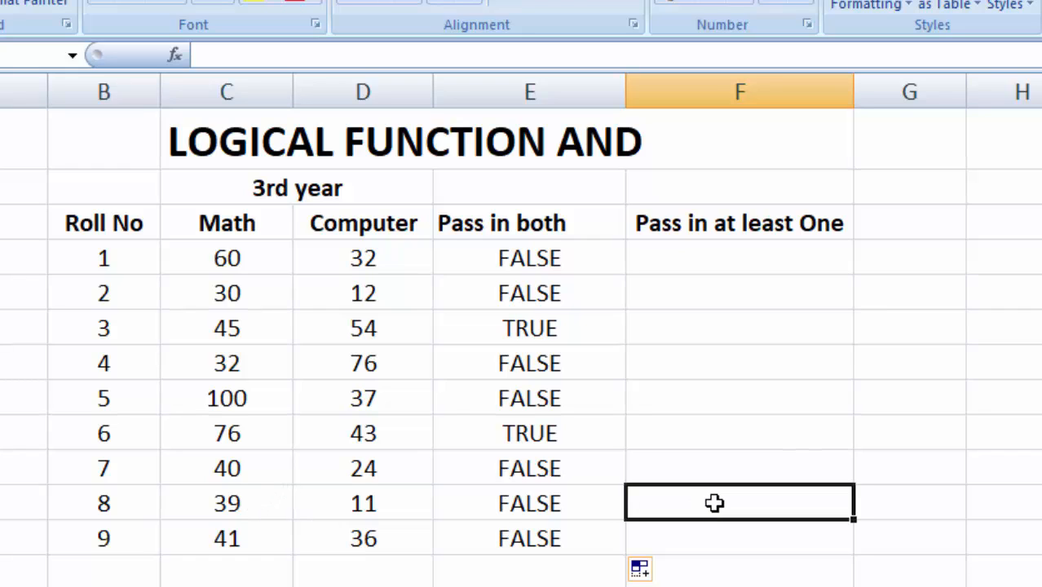
{"action": "left_click", "coordinate": [351, 503]}
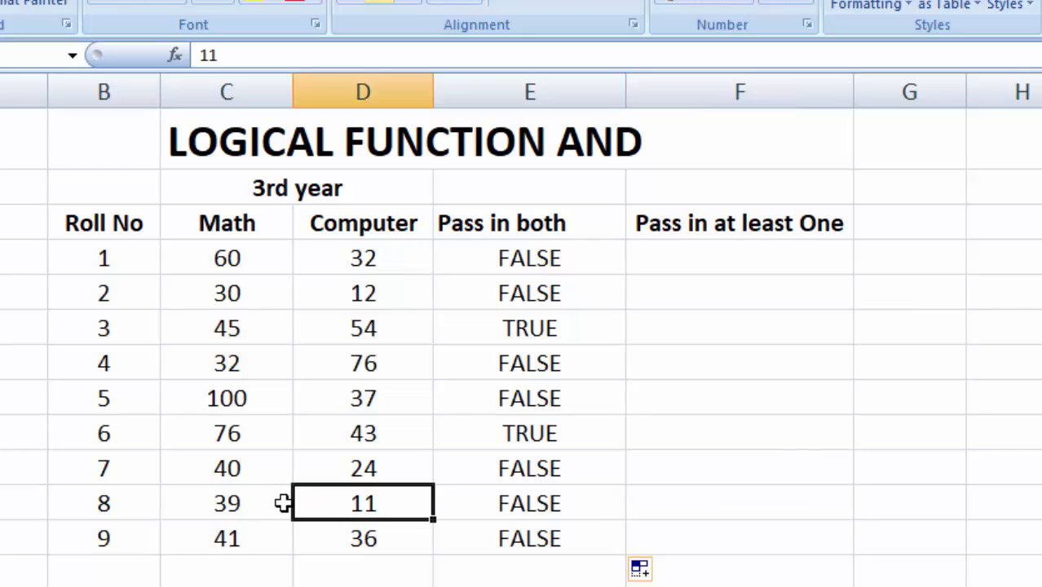
{"action": "left_click", "coordinate": [282, 499]}
{"action": "left_click", "coordinate": [697, 259]}
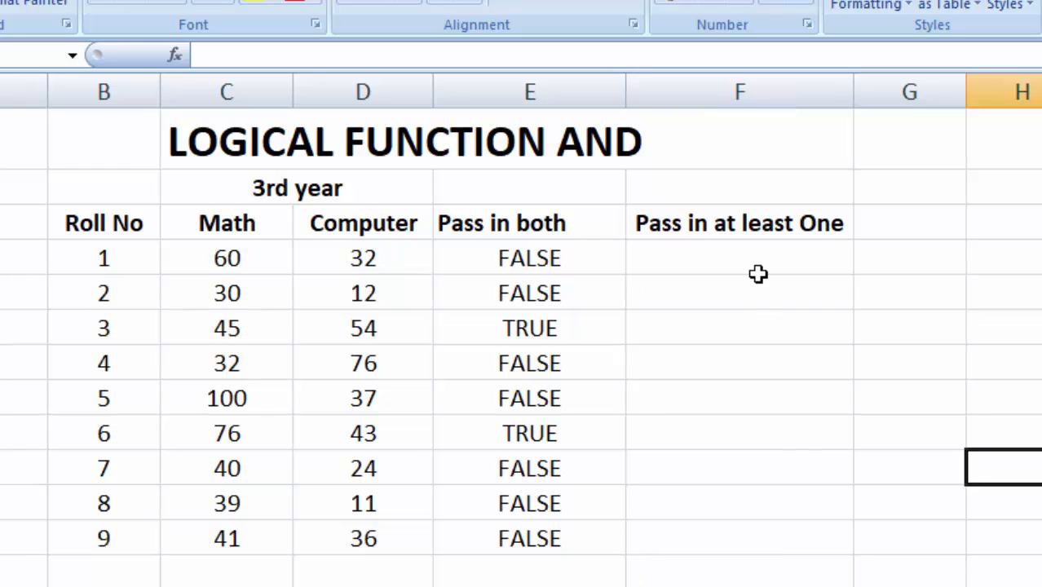
Enter the formula =OR(C4>39,D4>39) in F4 under Pass in at least One
{"action": "left_click", "coordinate": [684, 260]}
{"action": "type", "text": "="}
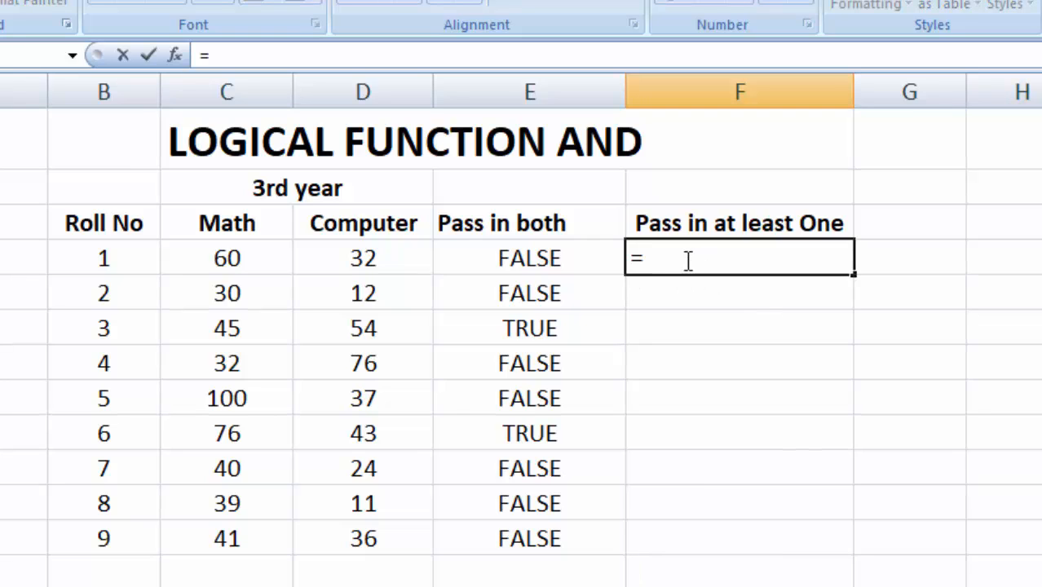
{"action": "type", "text": "OR("}
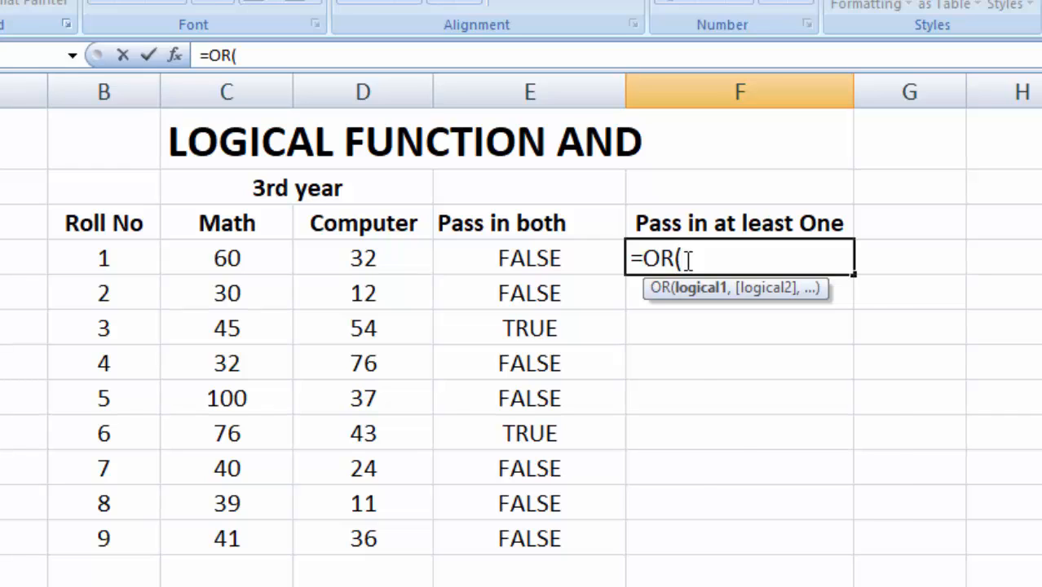
{"action": "type", "text": "C4"}
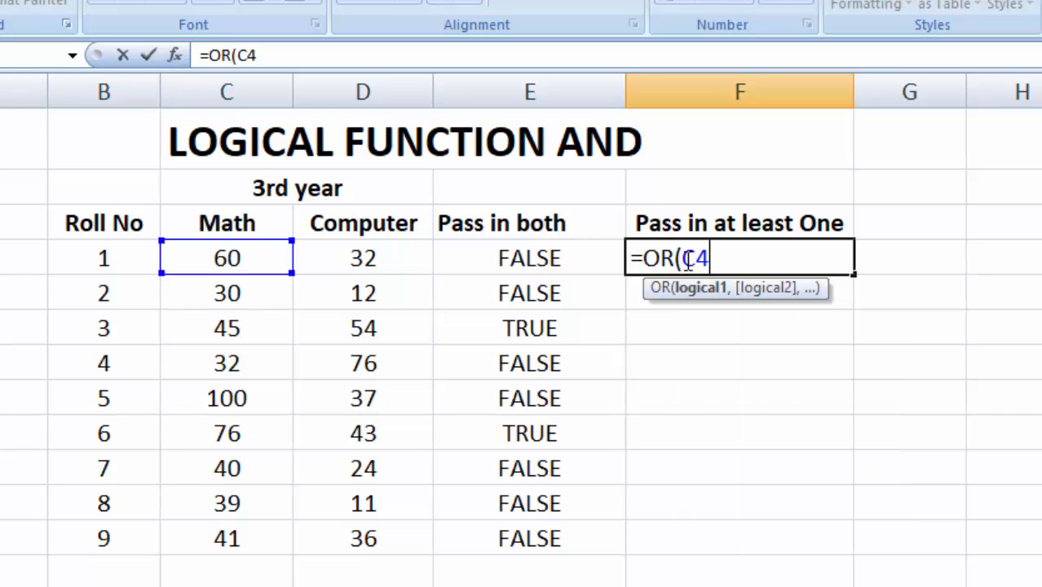
{"action": "type", "text": ">39"}
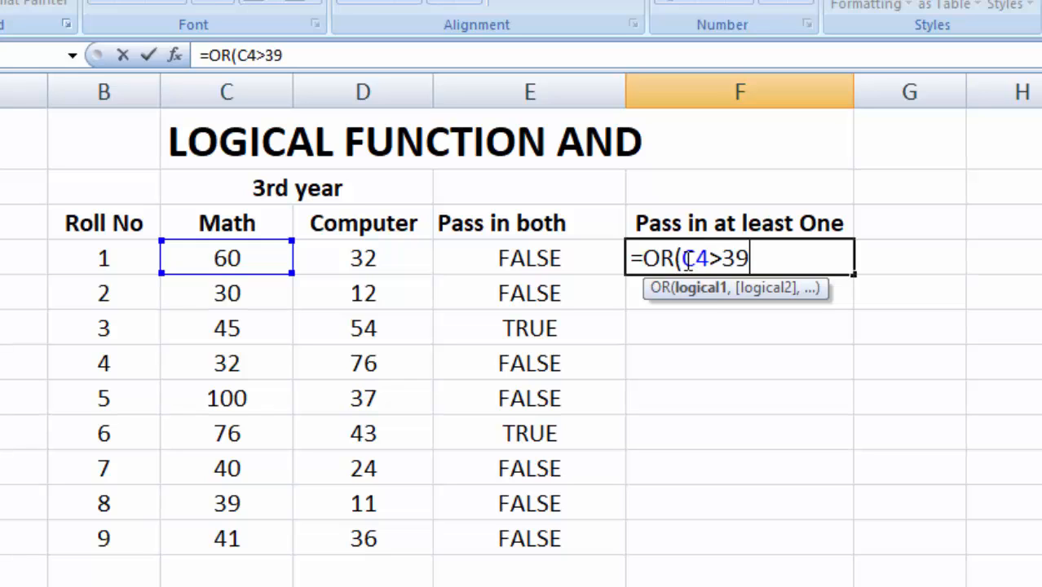
{"action": "type", "text": ",D"}
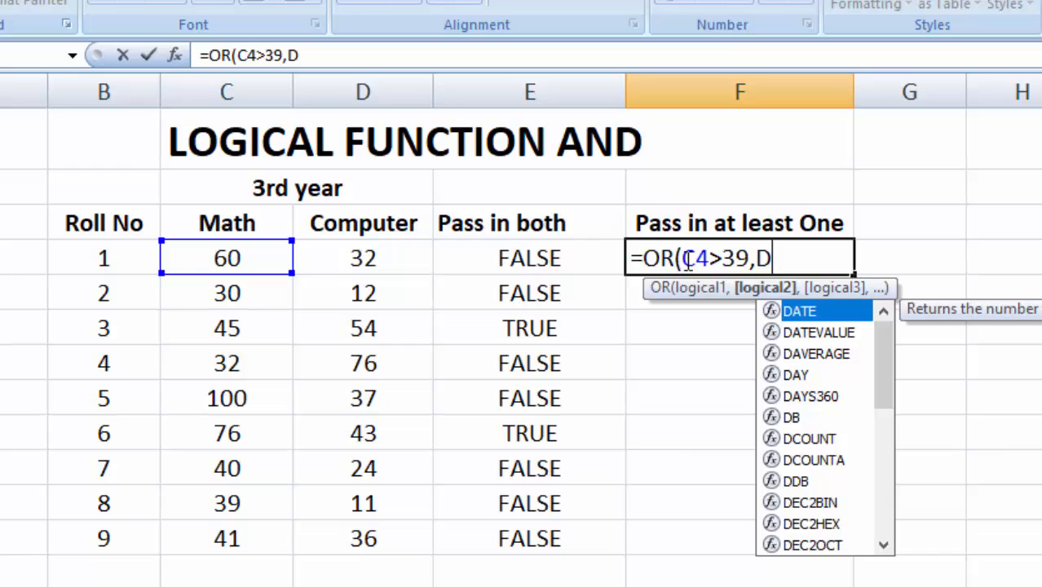
{"action": "type", "text": "4"}
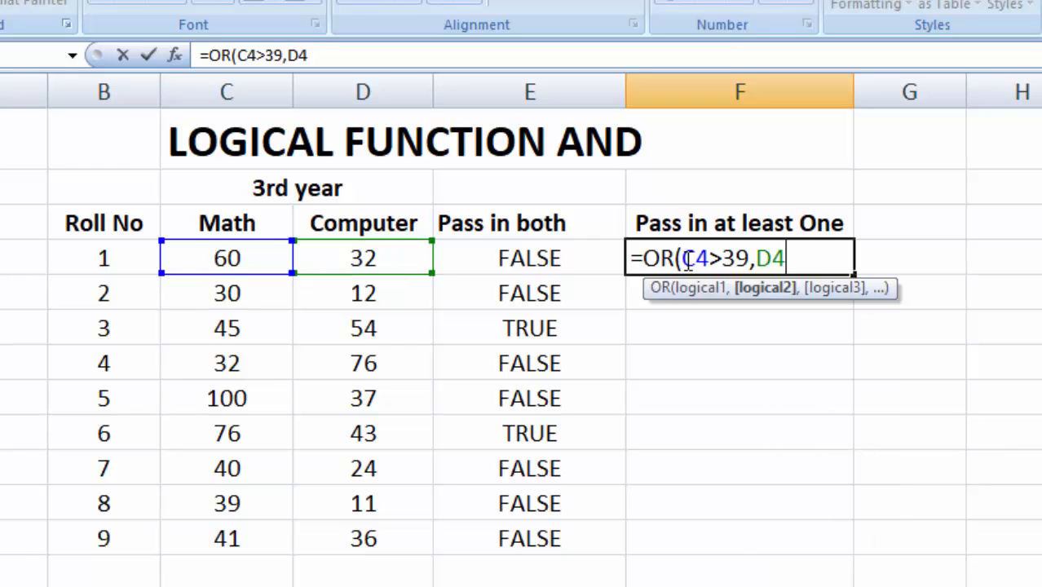
{"action": "type", "text": ">39"}
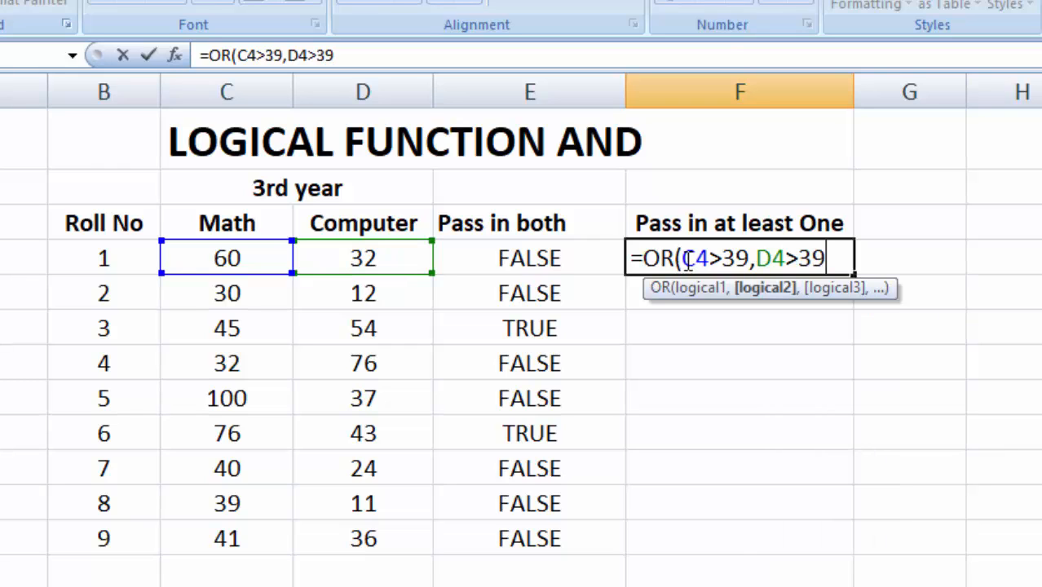
{"action": "type", "text": ")"}
{"action": "key", "text": "Return"}
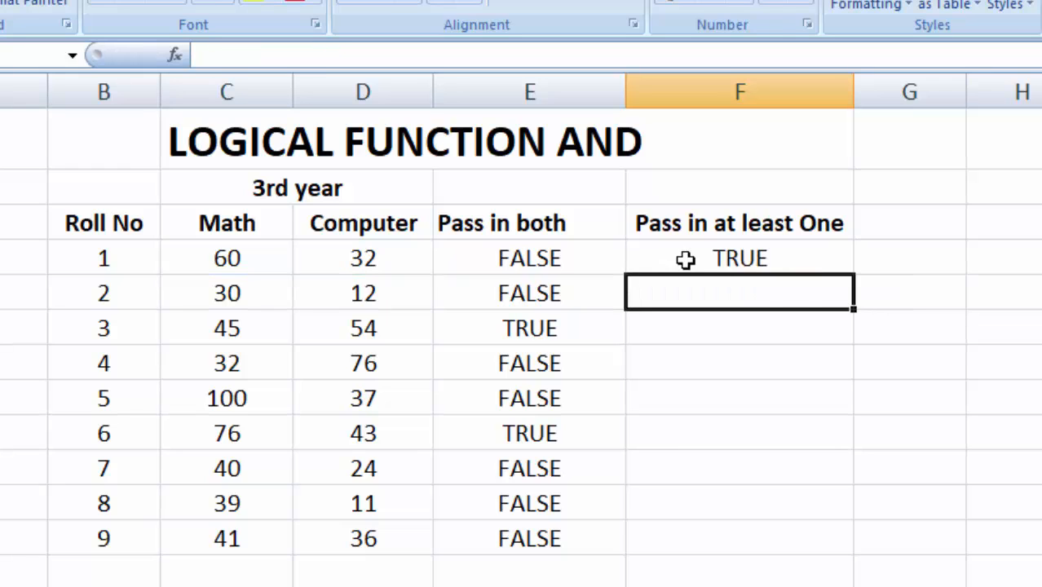
Fill the OR formula from F4 down to F12 and check the copied formula in F5
{"action": "left_click", "coordinate": [783, 257]}
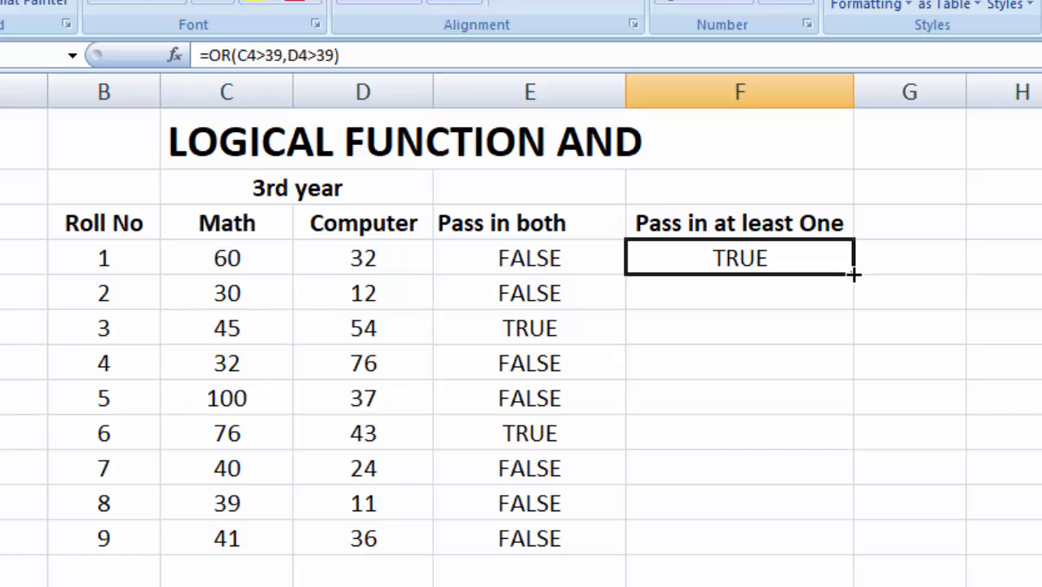
{"action": "left_click_drag", "start_coordinate": [852, 274], "coordinate": [829, 550]}
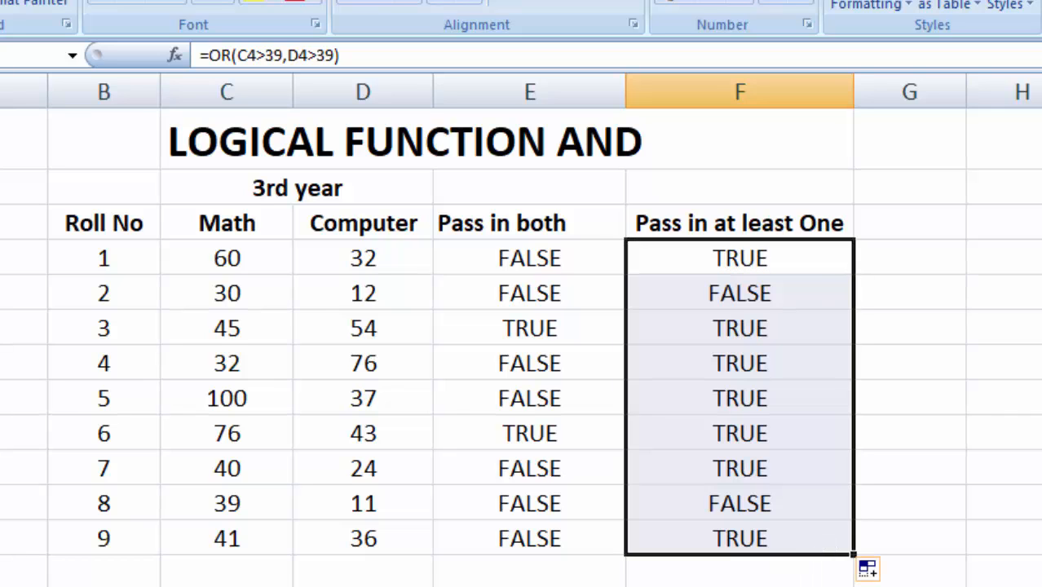
{"action": "left_click", "coordinate": [749, 297]}
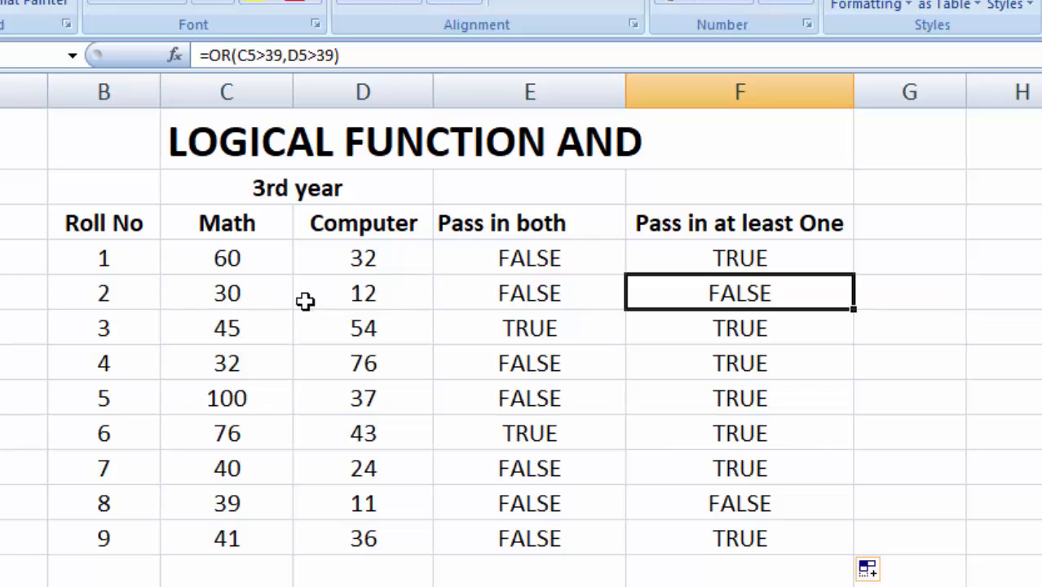
Check the copied OR formula in F11 against the Math and Computer marks for roll number 8
{"action": "left_click", "coordinate": [748, 503]}
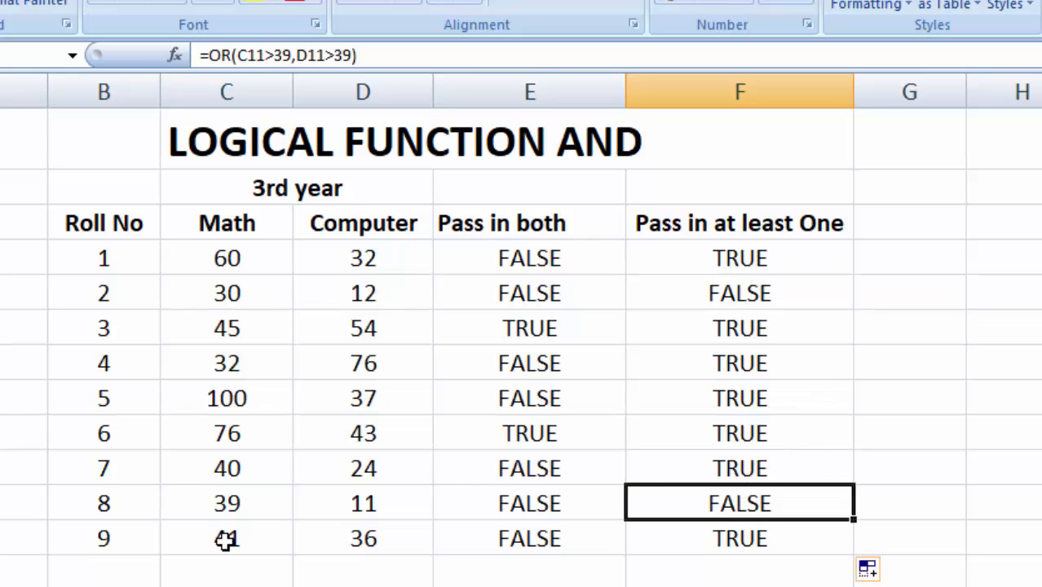
{"action": "left_click", "coordinate": [1041, 456]}
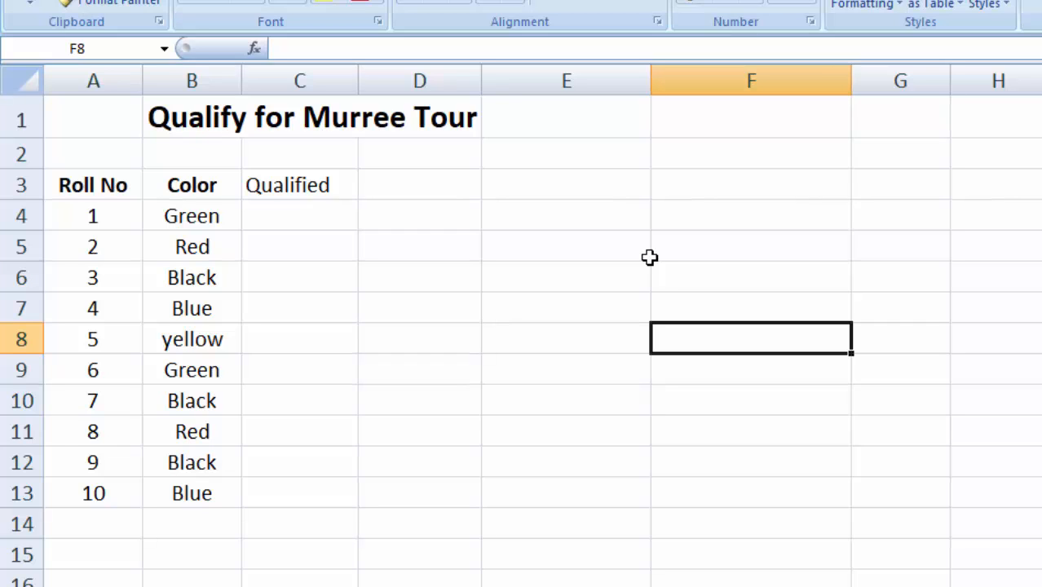
Begin a formula in C4 under Qualified with =IF(NOT(OR( on the Qualify for Murree Tour sheet
{"action": "left_click", "coordinate": [272, 219]}
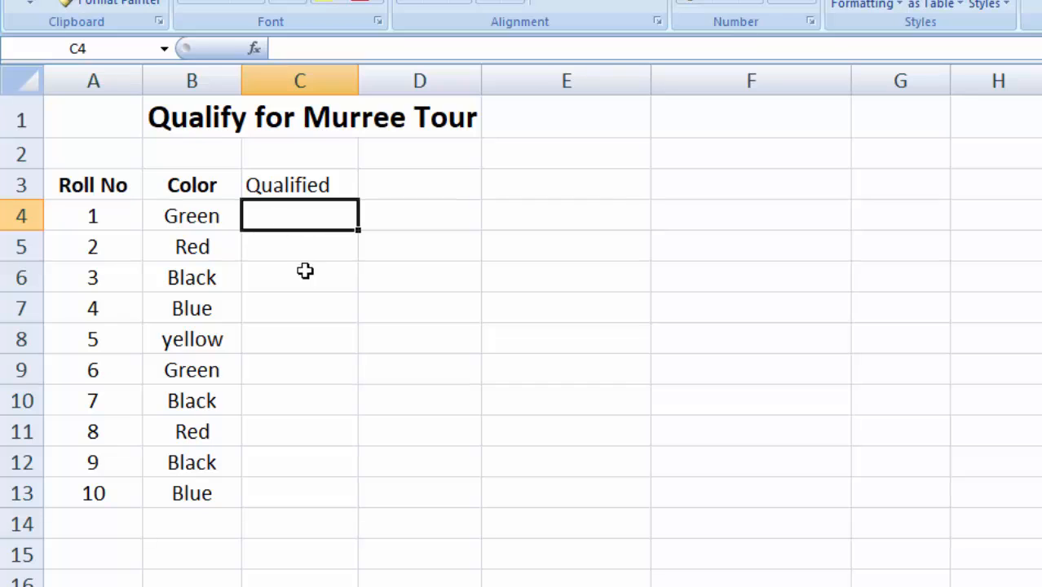
{"action": "type", "text": "="}
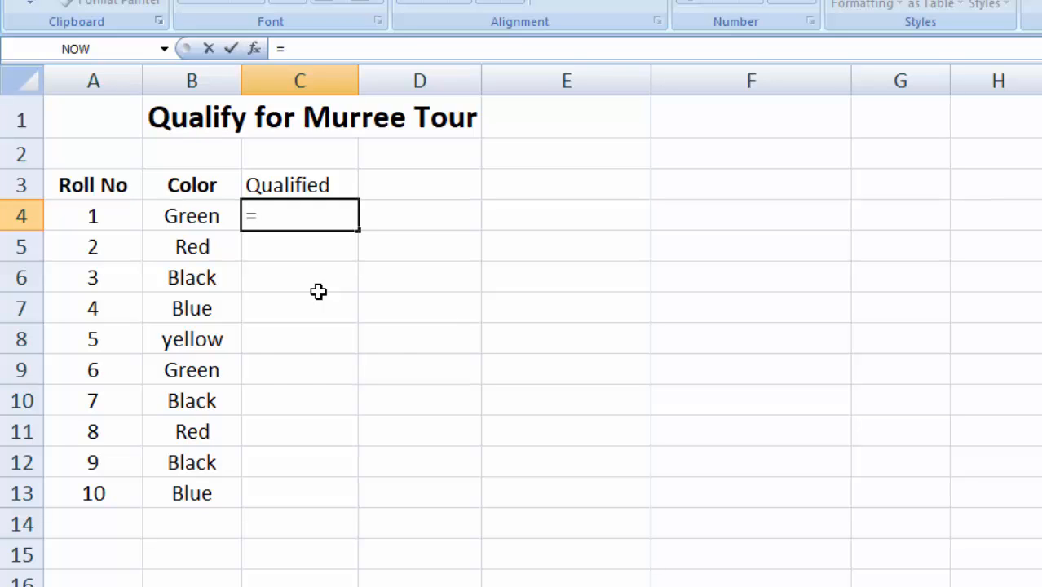
{"action": "type", "text": "IF"}
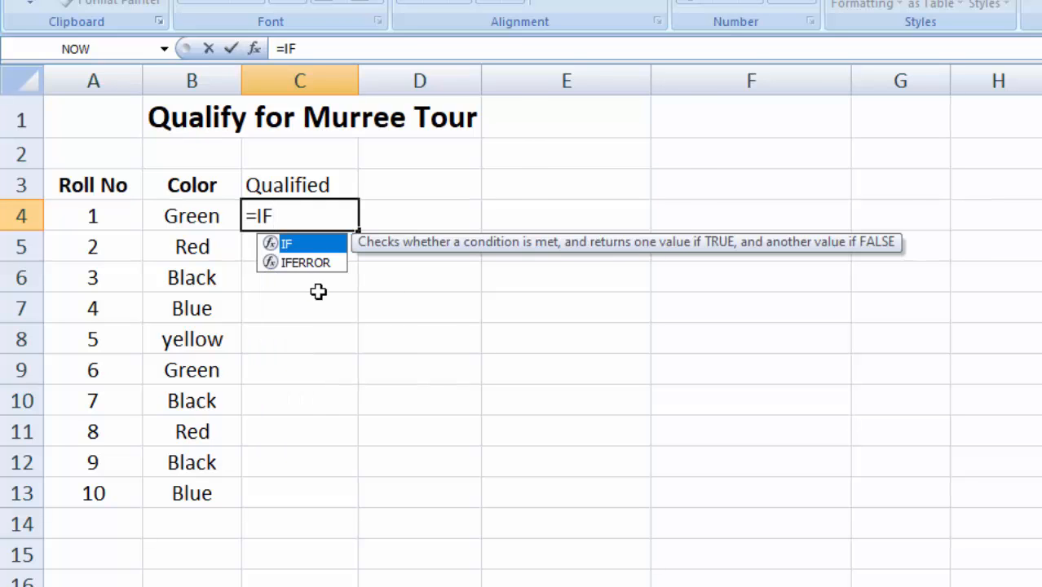
{"action": "type", "text": "(N"}
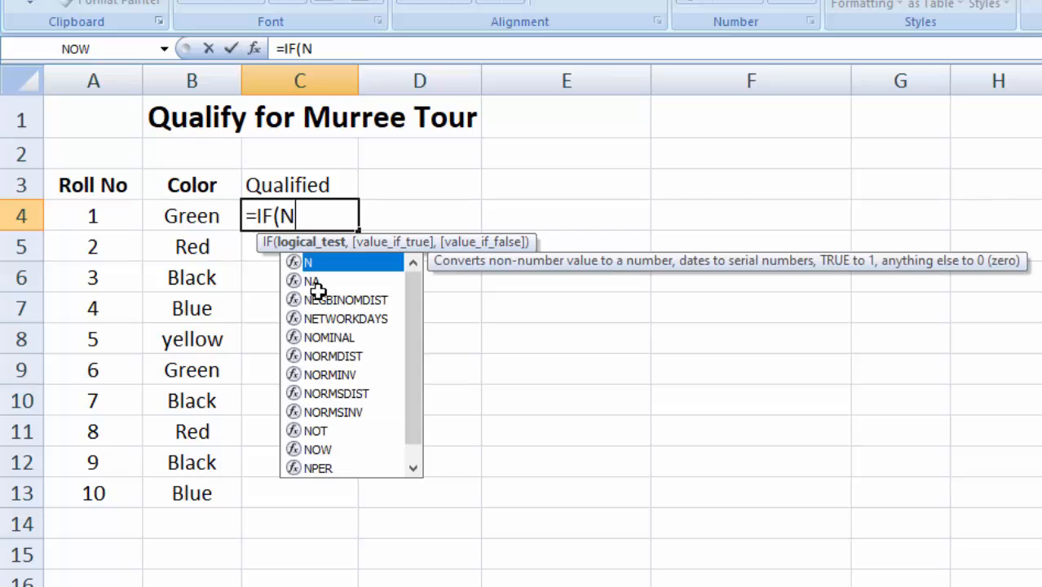
{"action": "type", "text": "OT"}
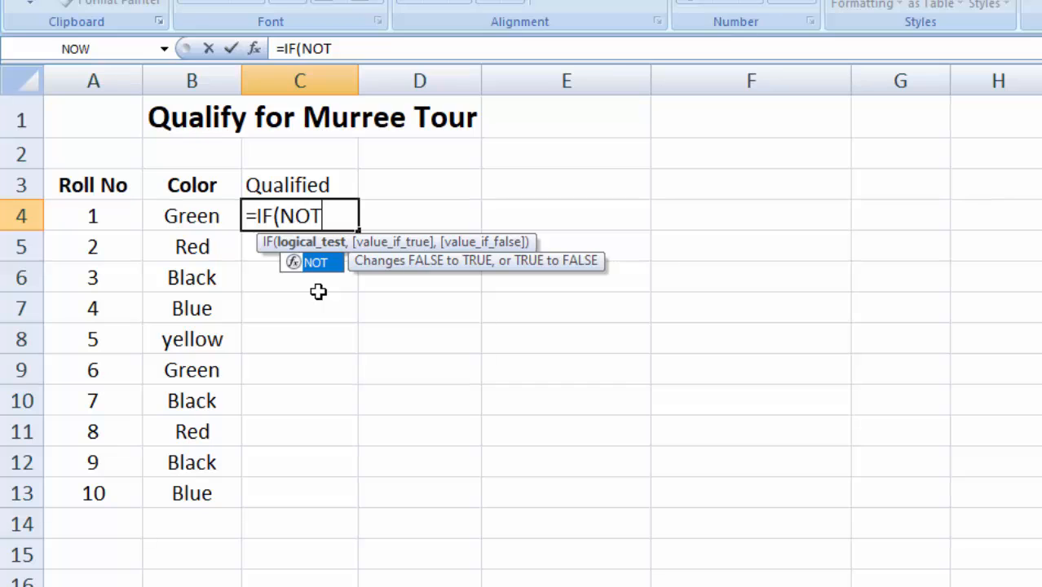
{"action": "type", "text": "("}
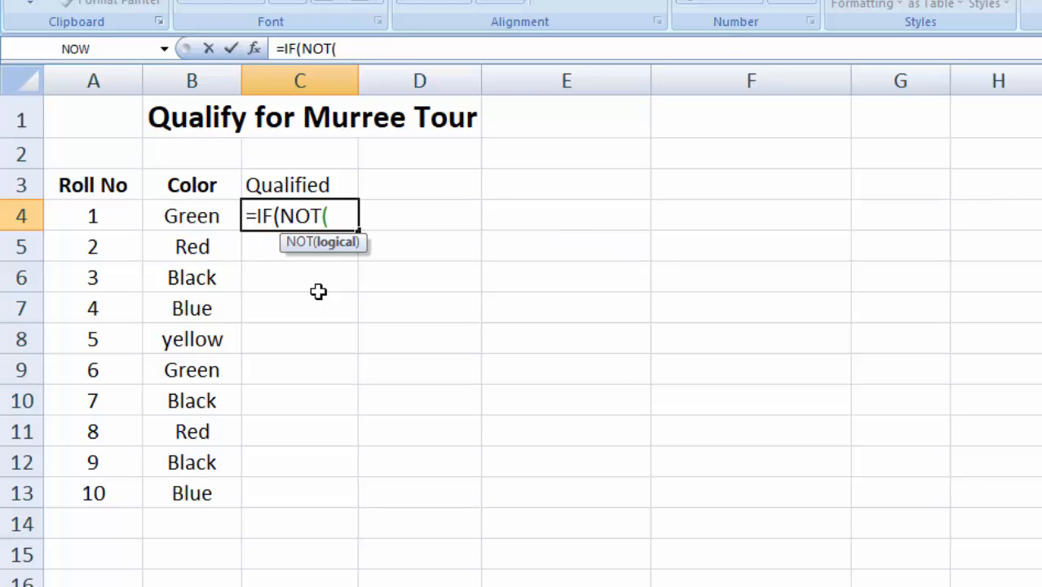
{"action": "type", "text": "OR"}
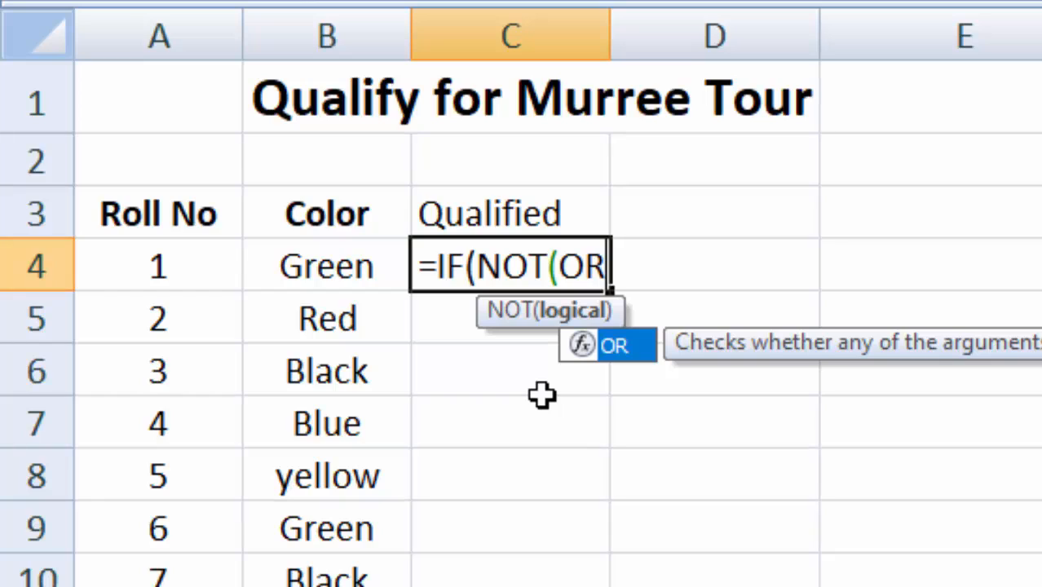
{"action": "type", "text": "("}
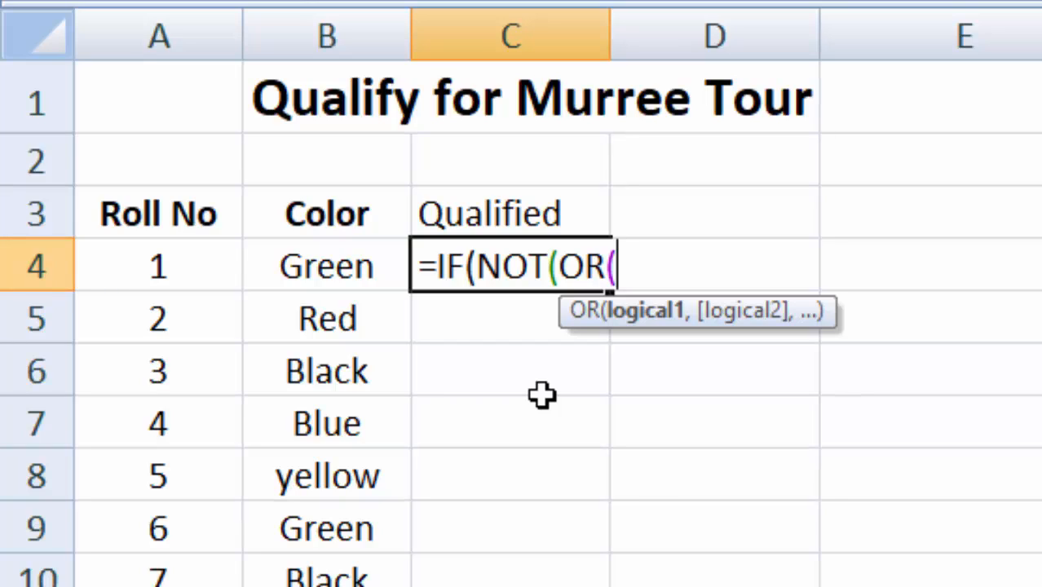
Add B4="RED" as the first OR condition in the C4 formula
{"action": "type", "text": "B4"}
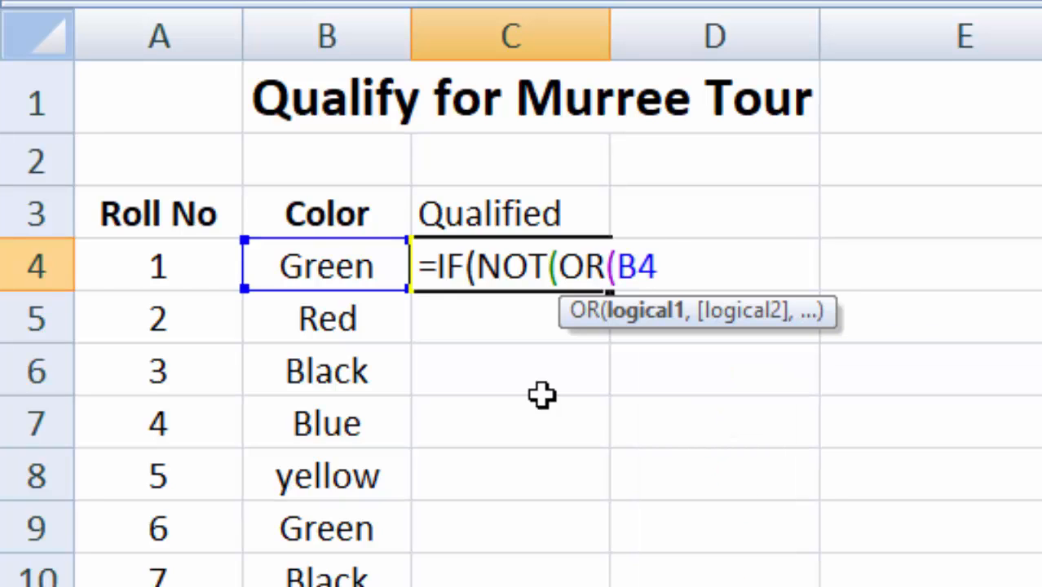
{"action": "type", "text": "=\"\""}
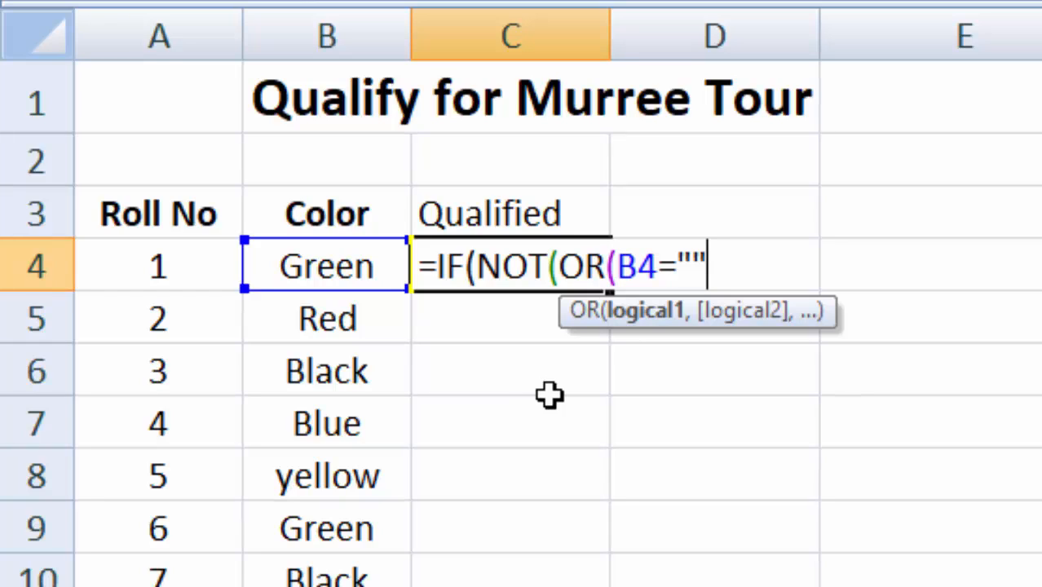
{"action": "left_click", "coordinate": [695, 268]}
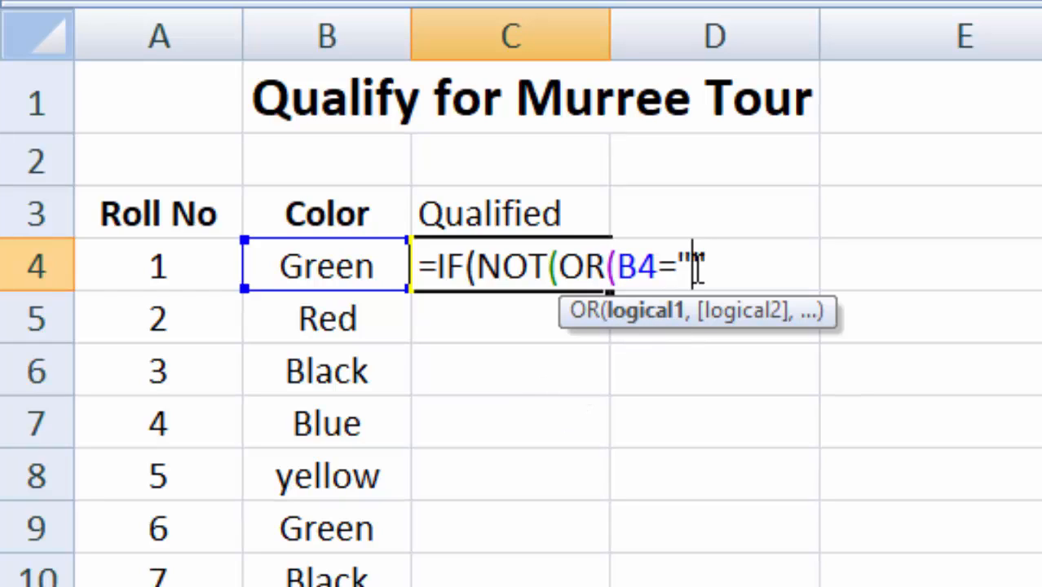
{"action": "type", "text": "RED"}
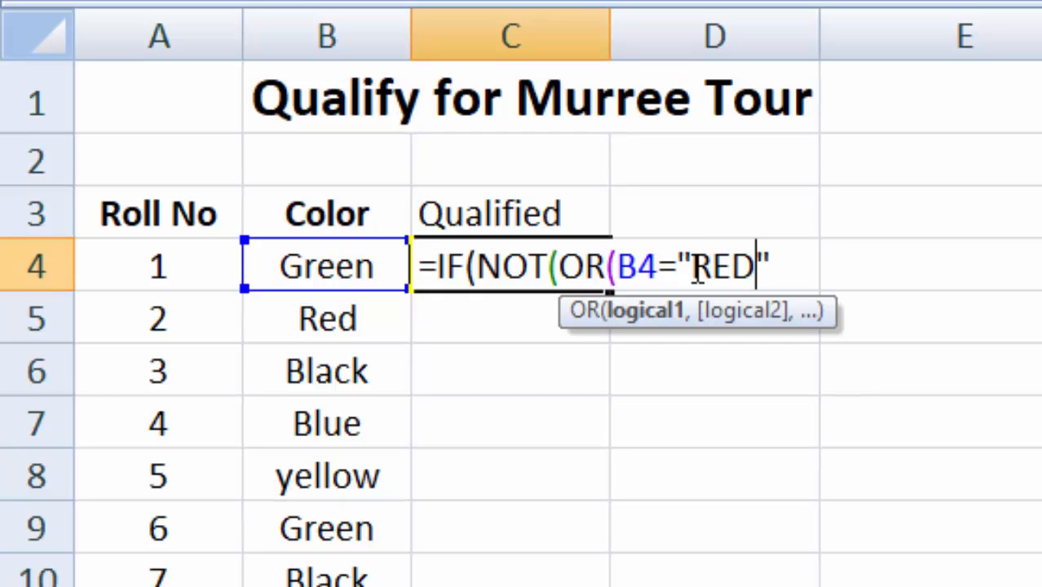
{"action": "left_click", "coordinate": [771, 268]}
Add B4="BLUE" as the second OR condition and close the OR and NOT functions
{"action": "type", "text": ", B"}
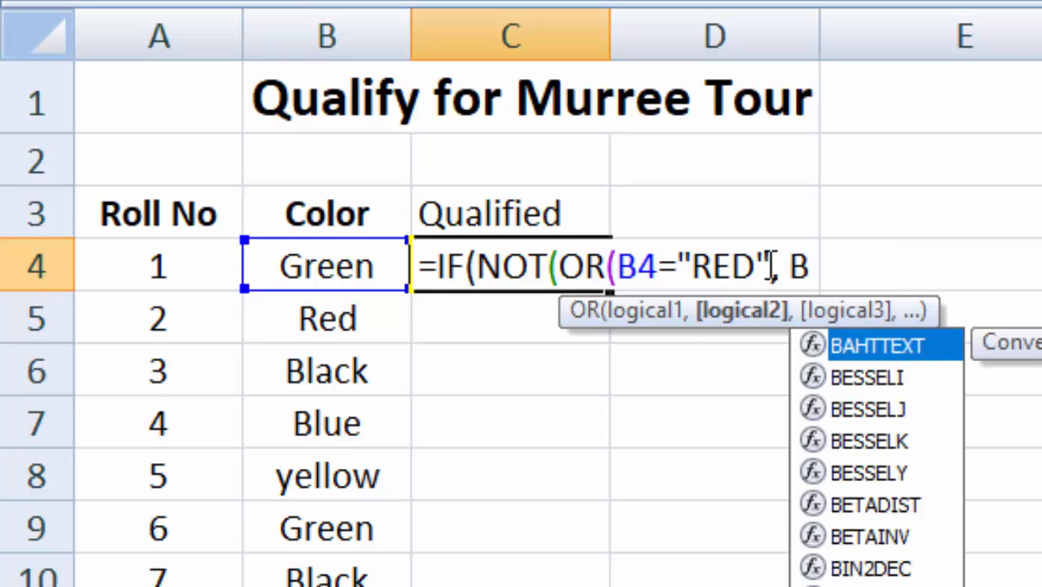
{"action": "type", "text": "4="}
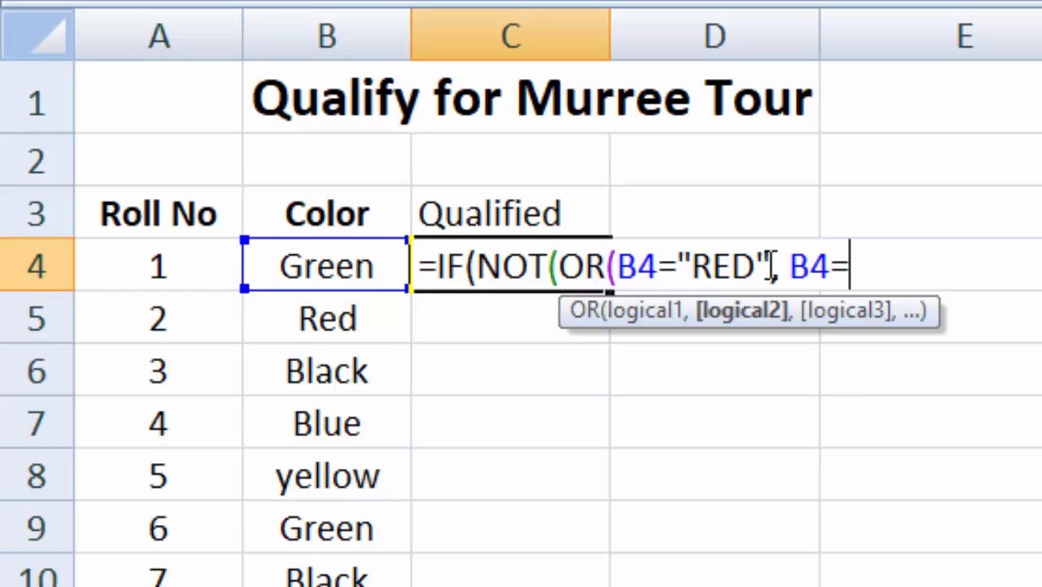
{"action": "type", "text": "\"\""}
{"action": "left_click", "coordinate": [864, 265]}
{"action": "type", "text": "BLUE"}
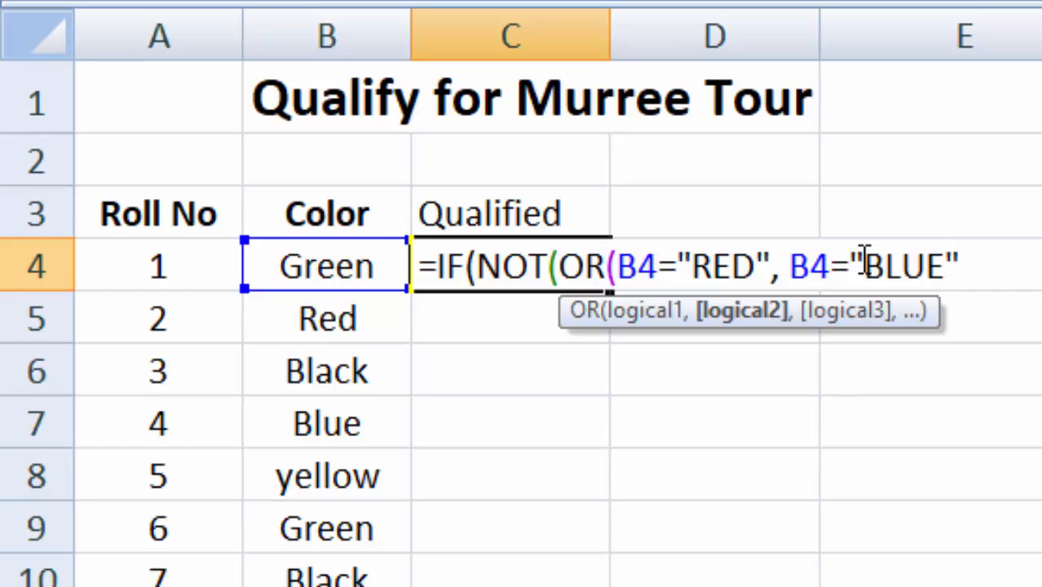
{"action": "key", "text": "Right"}
{"action": "type", "text": ")"}
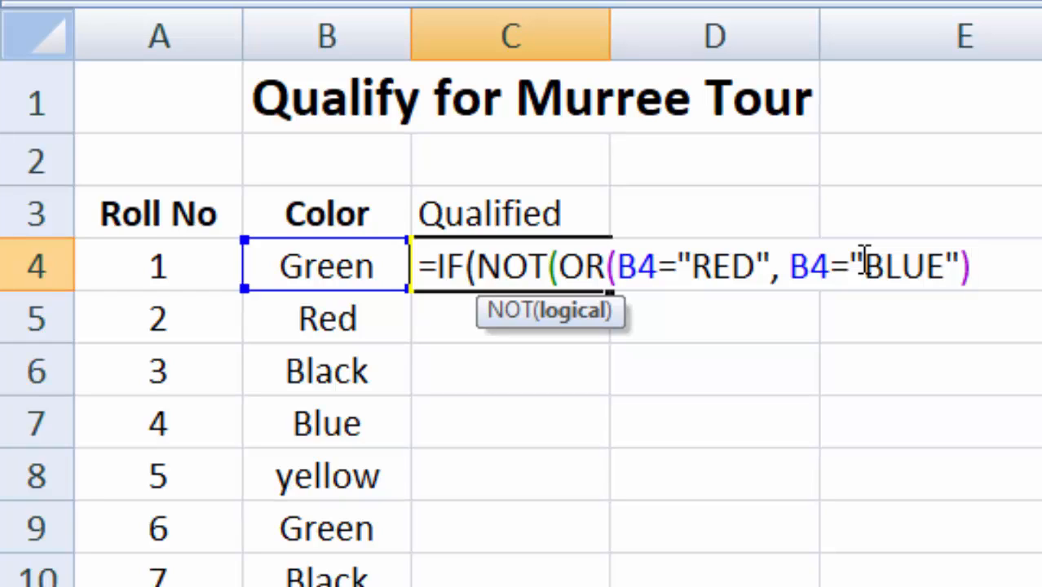
{"action": "type", "text": ")"}
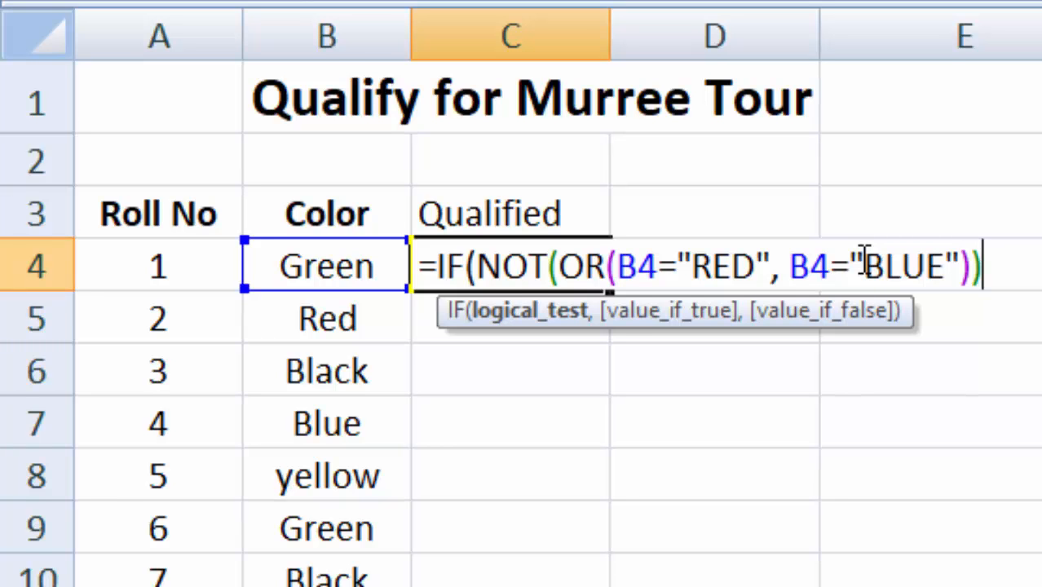
Add "X" as the value if true in the C4 formula, reviewing the NOT and OR parts of the test
{"action": "type", "text": ", \""}
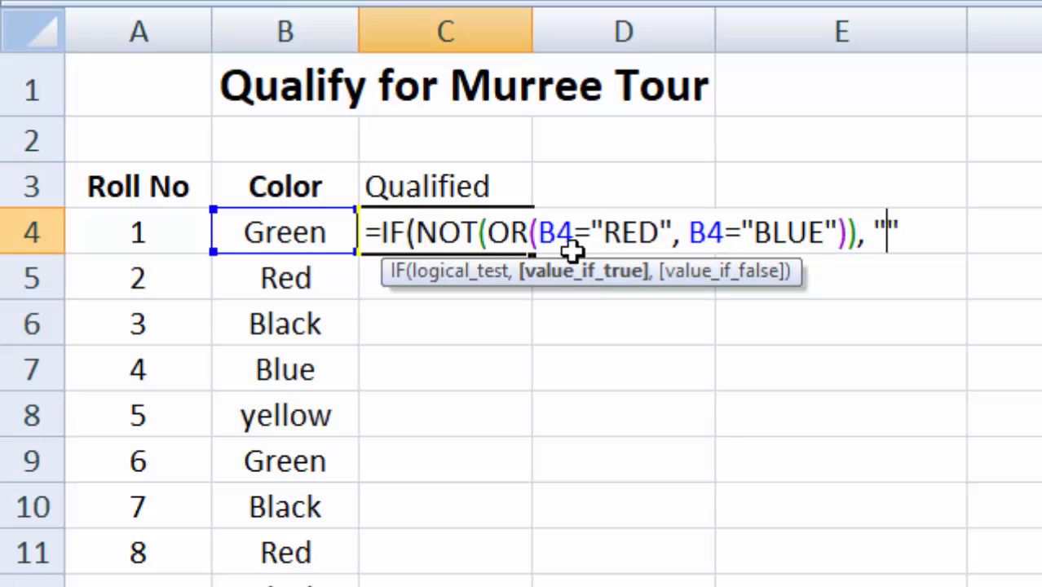
{"action": "left_click_drag", "start_coordinate": [494, 232], "coordinate": [850, 235]}
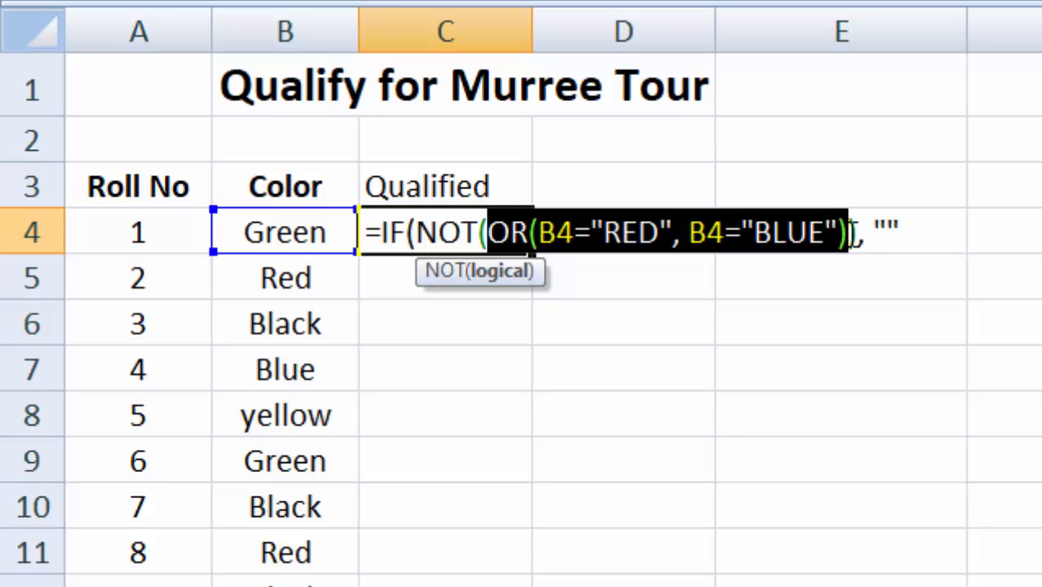
{"action": "left_click", "coordinate": [468, 232]}
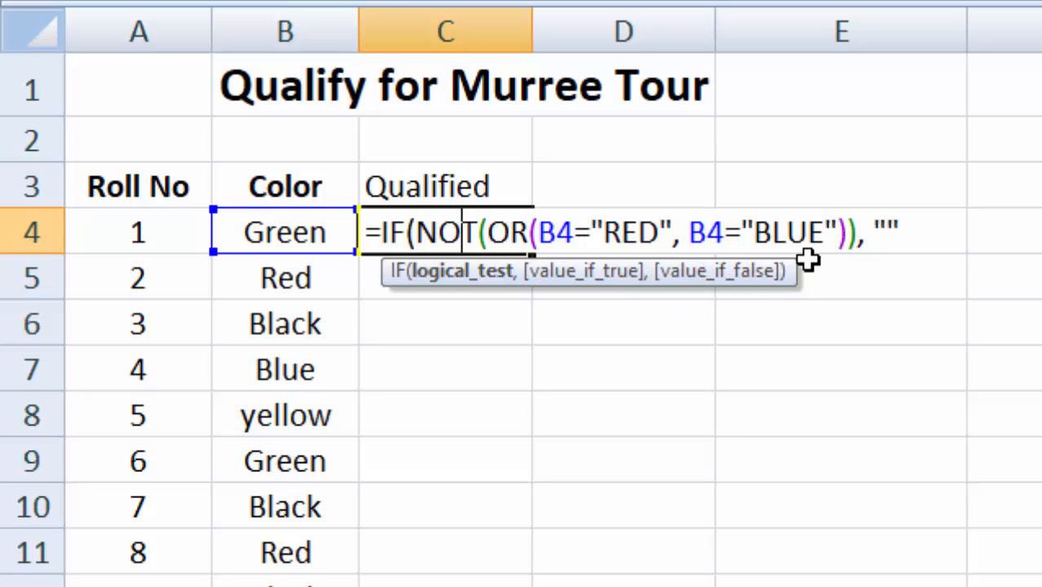
{"action": "left_click", "coordinate": [888, 231]}
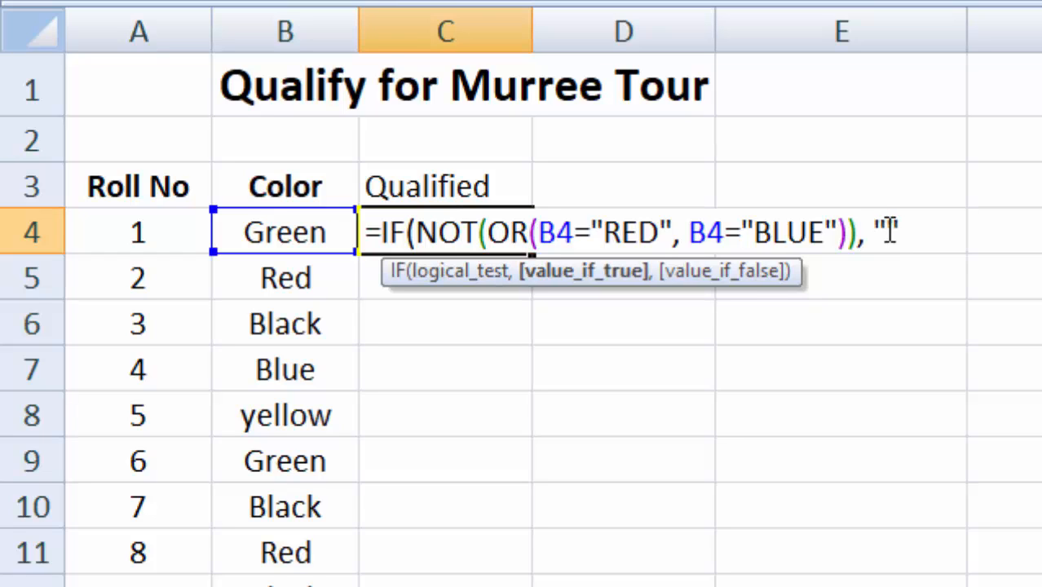
{"action": "type", "text": "X"}
{"action": "left_click", "coordinate": [922, 236]}
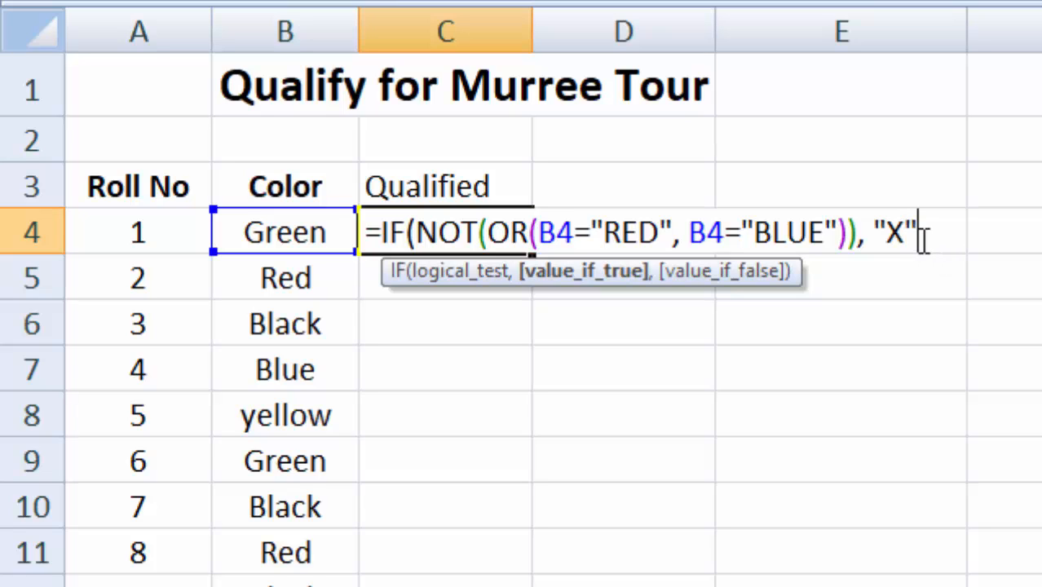
{"action": "type", "text": ","}
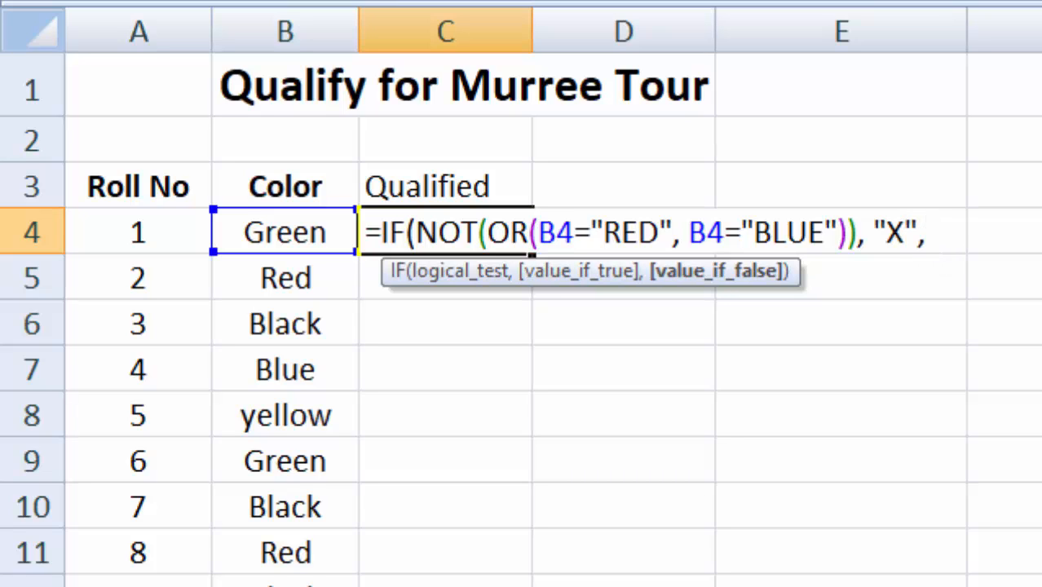
Complete the C4 formula with a check mark as the value if false: =IF(NOT(OR(B4="Red", B4="Blue")), "x", "✓ ")
{"action": "type", "text": " M16"}
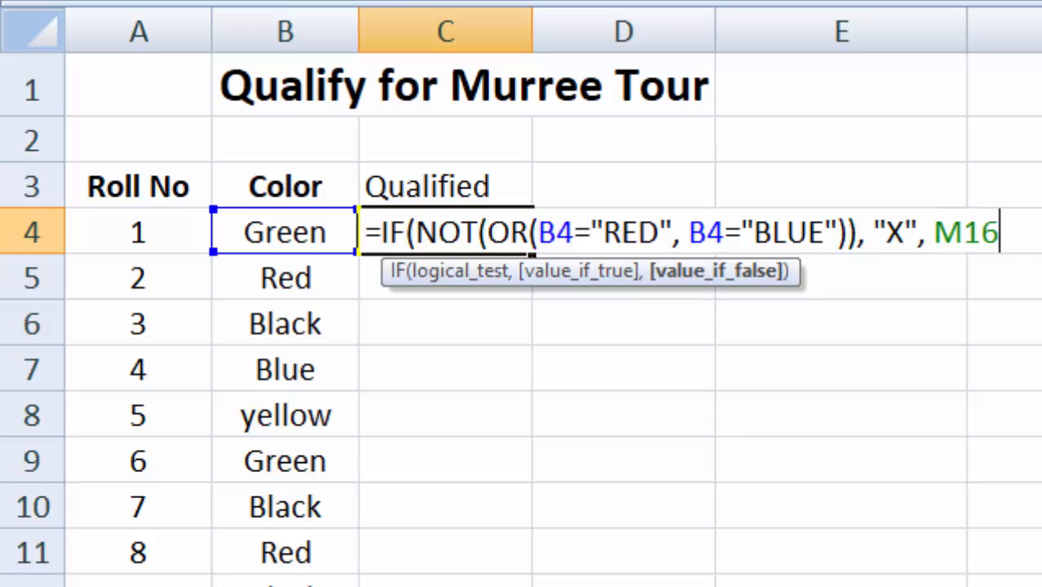
{"action": "key", "text": "Left"}
{"action": "key", "text": "Left"}
{"action": "key", "text": "Up"}
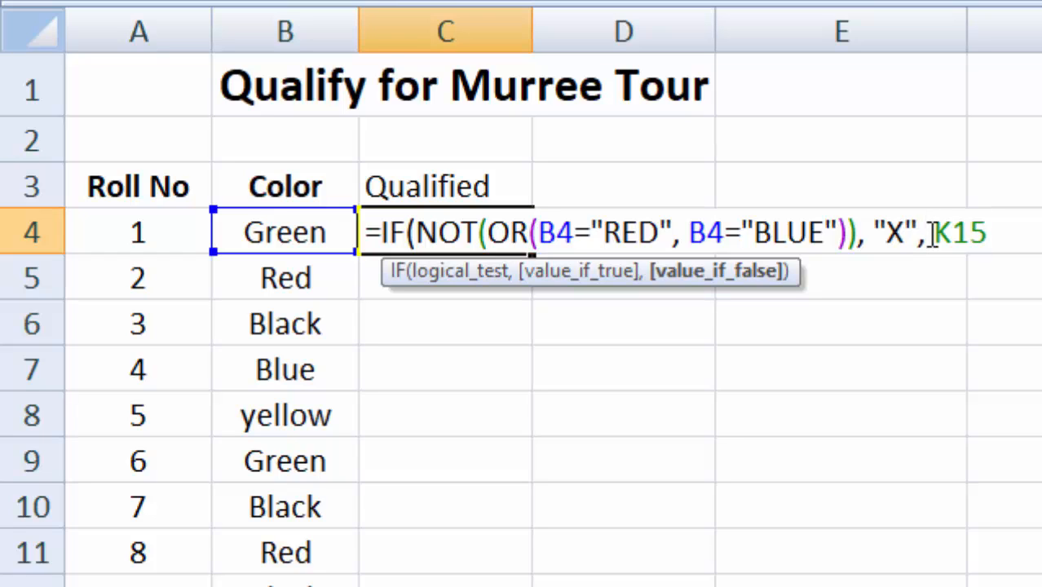
{"action": "type", "text": "\"\""}
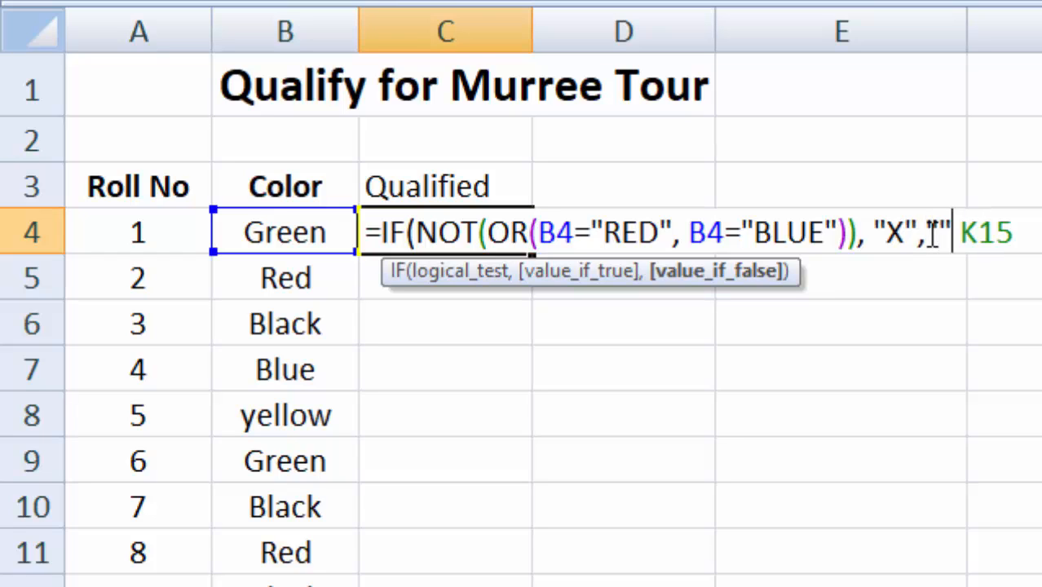
{"action": "key", "text": "Delete"}
{"action": "key", "text": "Delete"}
{"action": "key", "text": "Delete"}
{"action": "key", "text": "Delete"}
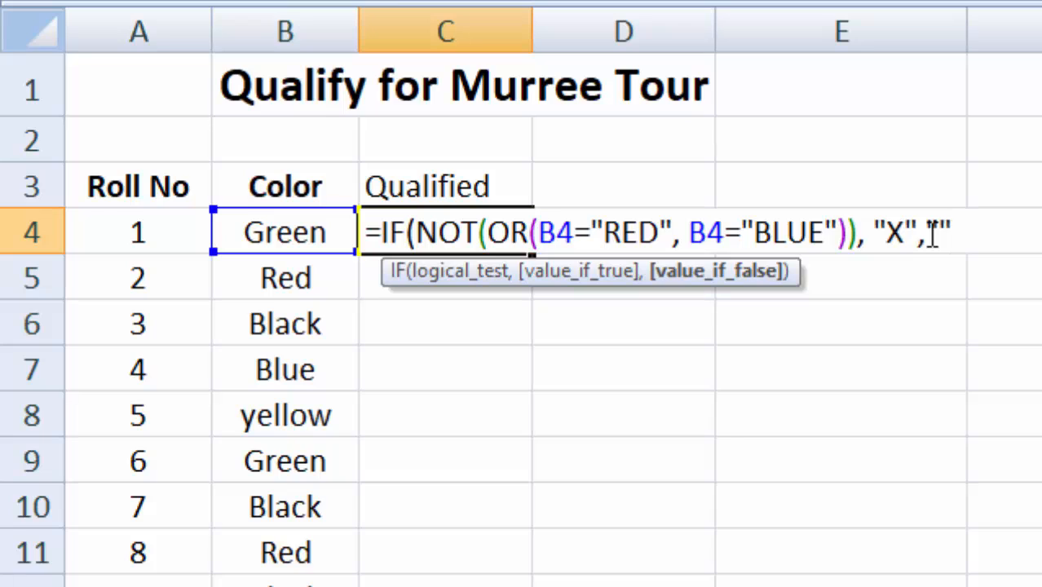
{"action": "left_click", "coordinate": [931, 234]}
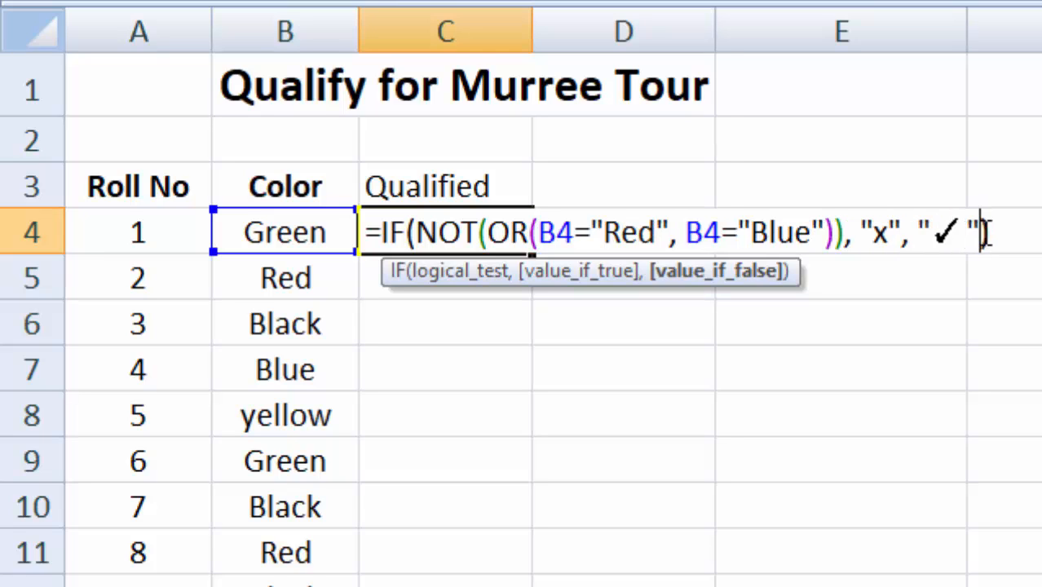
{"action": "key", "text": "Return"}
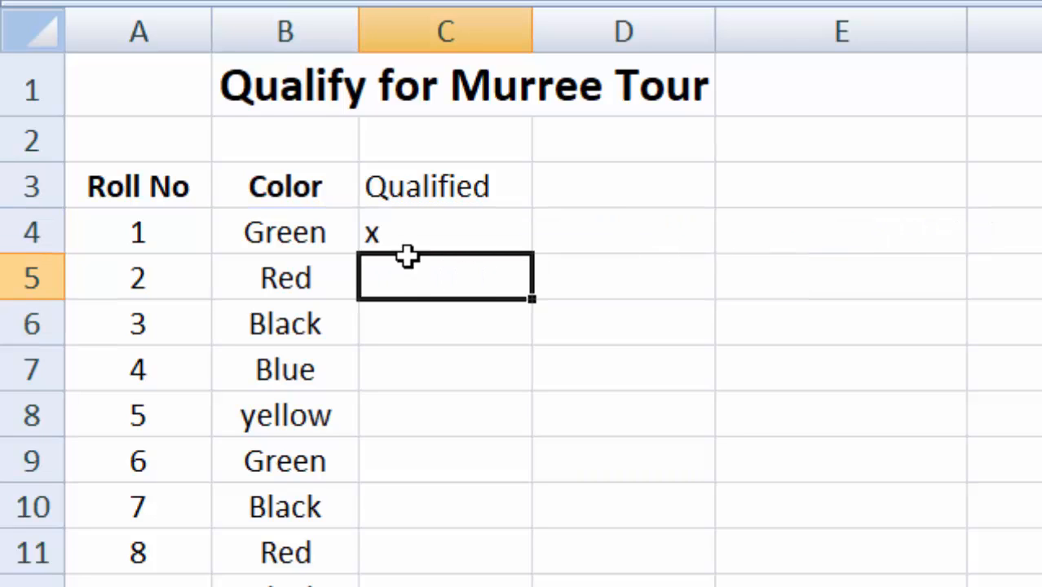
Fill the Qualified formula from C4 down to C13 and deselect the range
{"action": "left_click", "coordinate": [415, 236]}
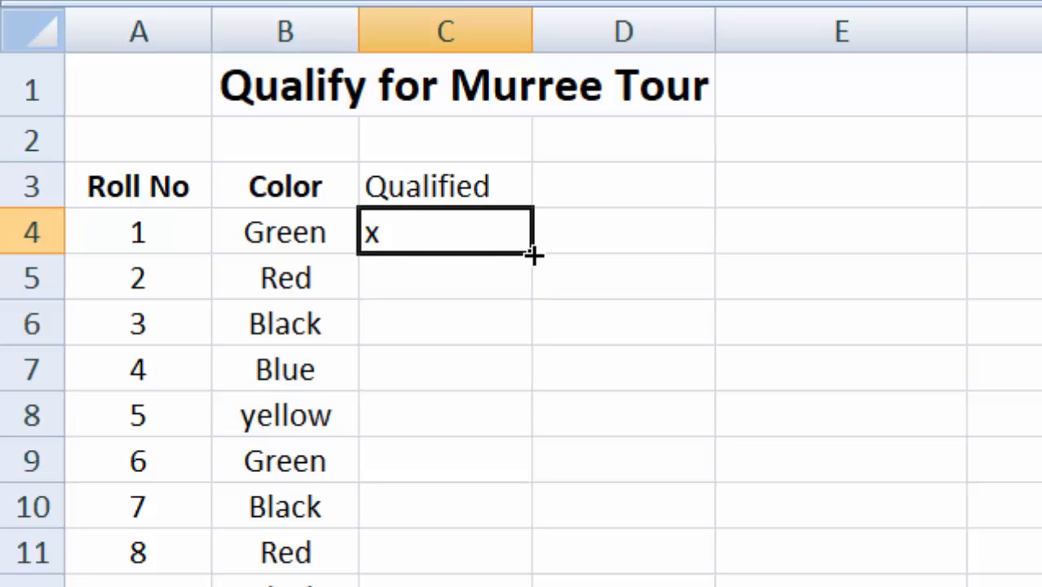
{"action": "left_click_drag", "start_coordinate": [530, 249], "coordinate": [511, 586]}
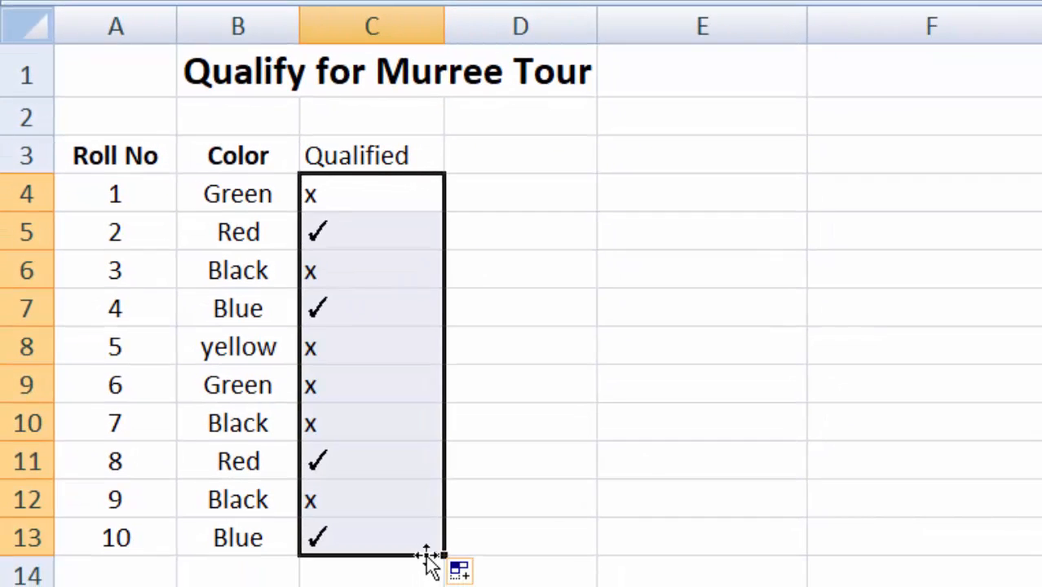
{"action": "left_click", "coordinate": [650, 492]}
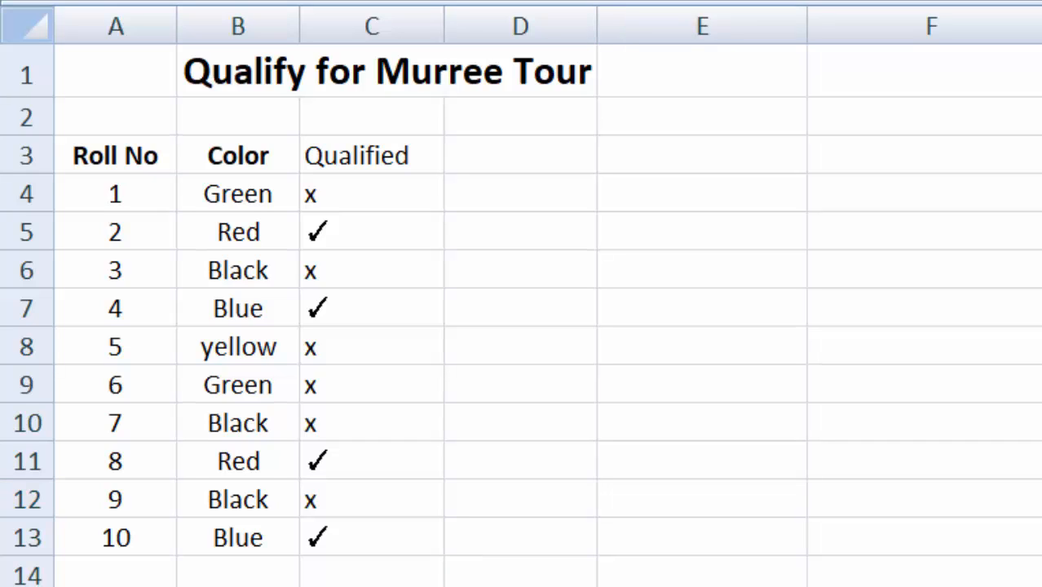
{"action": "left_click", "coordinate": [683, 385]}
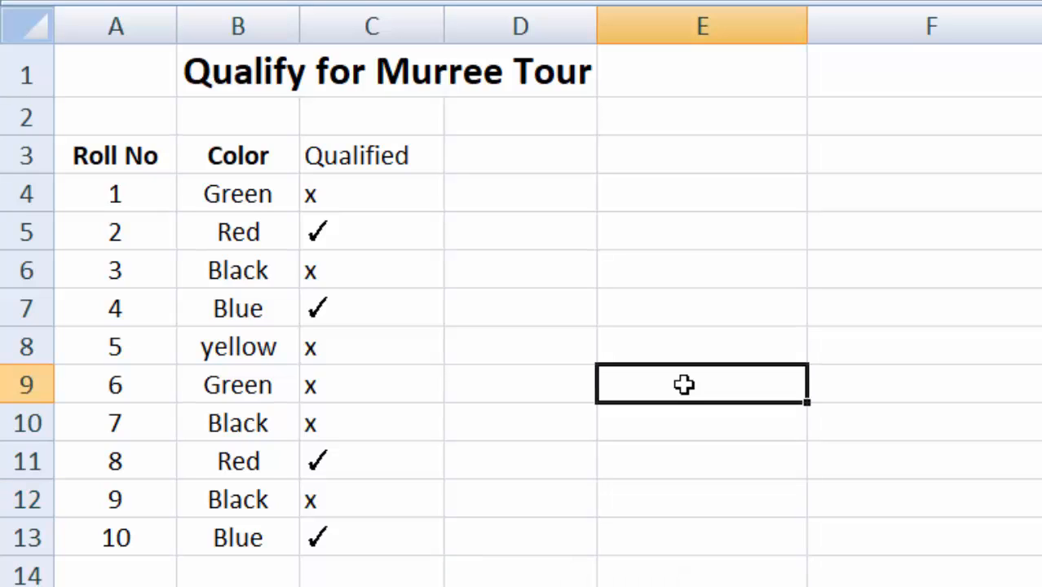
Clear the whole worksheet and enter 55, 6, 7, 8 and 7 in cells C4 to C8
{"action": "key", "text": "ctrl+a"}
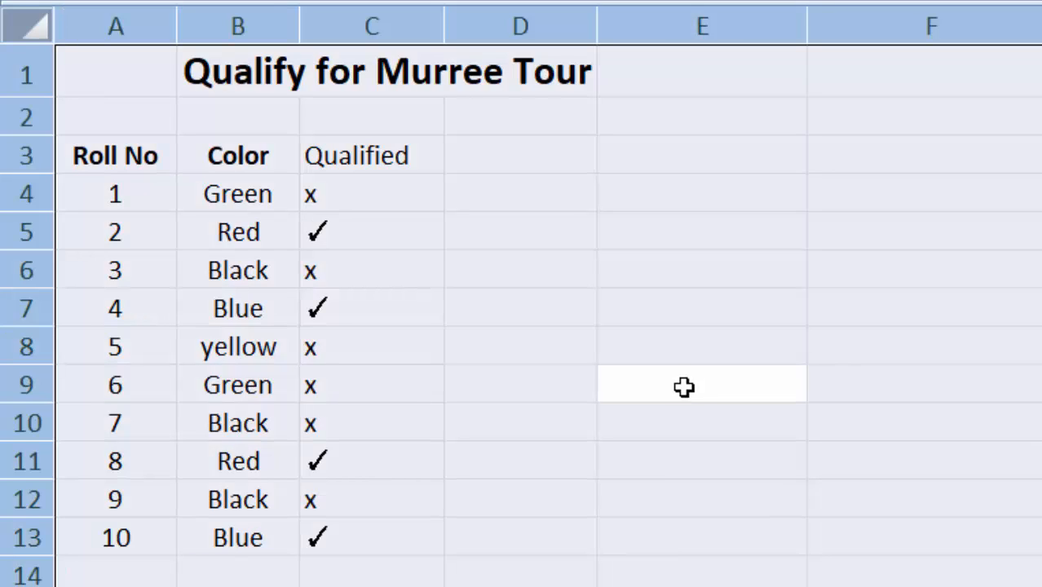
{"action": "key", "text": "Delete"}
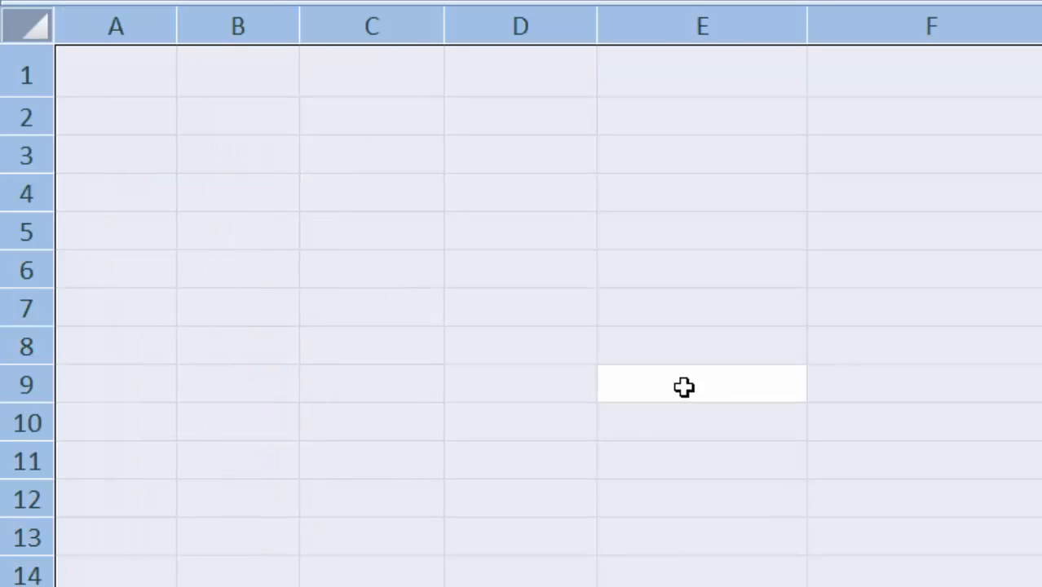
{"action": "left_click", "coordinate": [363, 197]}
{"action": "type", "text": "55"}
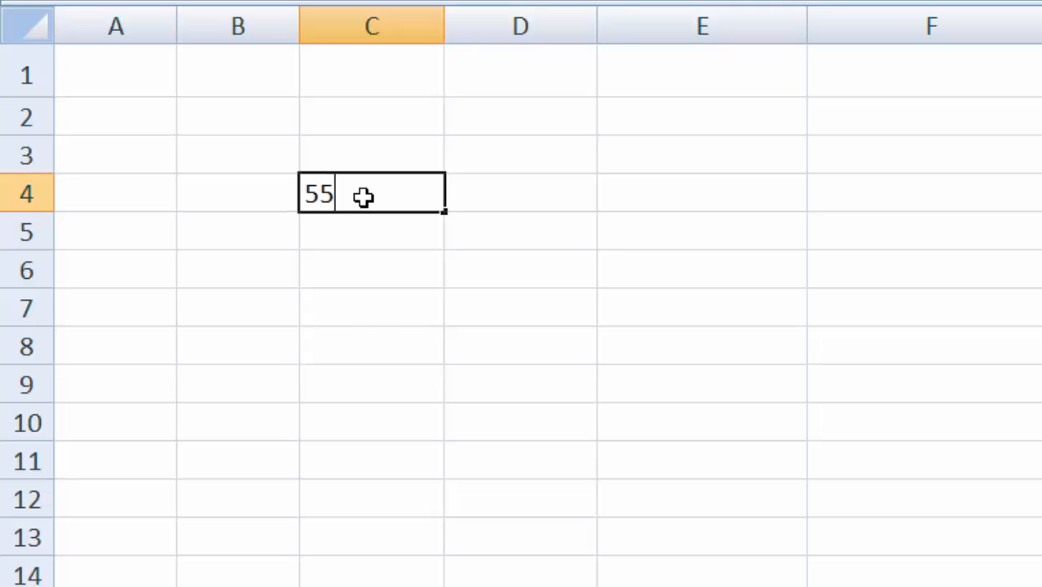
{"action": "key", "text": "Return"}
{"action": "type", "text": "6"}
{"action": "key", "text": "Return"}
{"action": "type", "text": "7"}
{"action": "key", "text": "Return"}
{"action": "type", "text": "8"}
{"action": "key", "text": "Return"}
{"action": "type", "text": "7"}
{"action": "key", "text": "Return"}
Continue the number list in column C with 3, 5, 3, 2 and 4 in cells C9 to C13
{"action": "key", "text": "Return"}
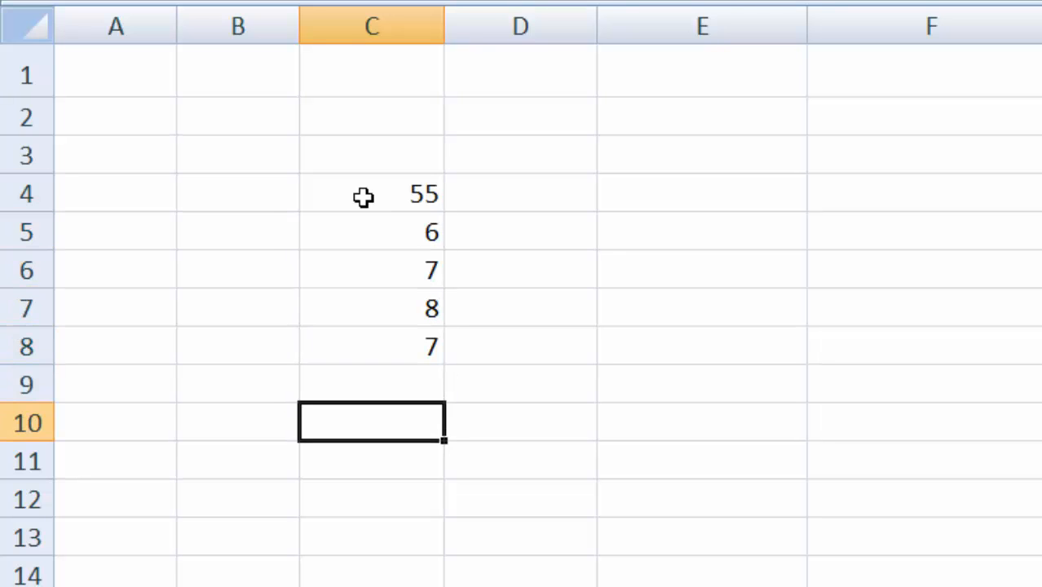
{"action": "type", "text": "3"}
{"action": "key", "text": "Return"}
{"action": "type", "text": "2 4"}
{"action": "key", "text": "Return"}
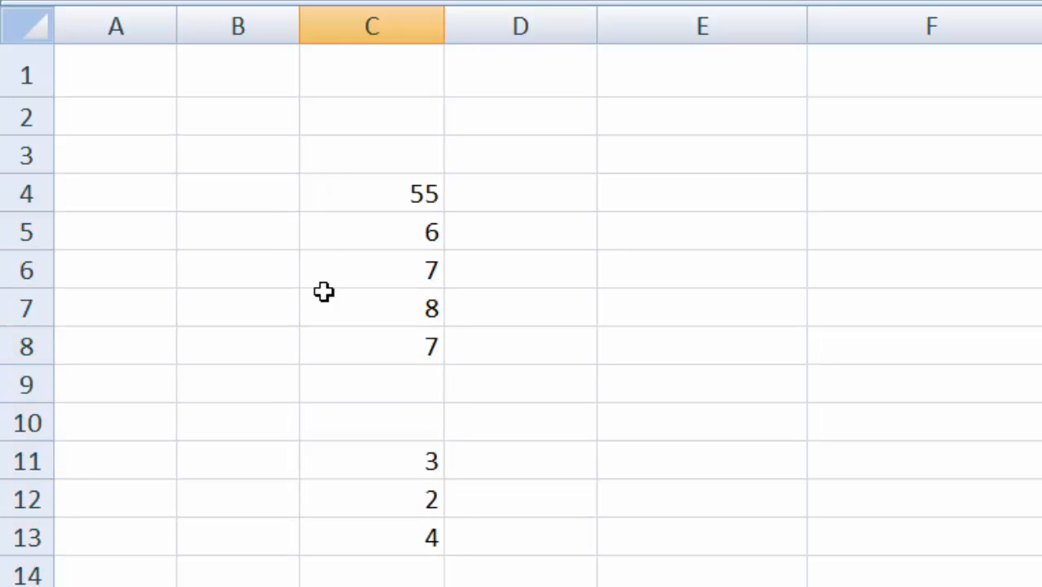
{"action": "left_click", "coordinate": [379, 408]}
{"action": "type", "text": "5"}
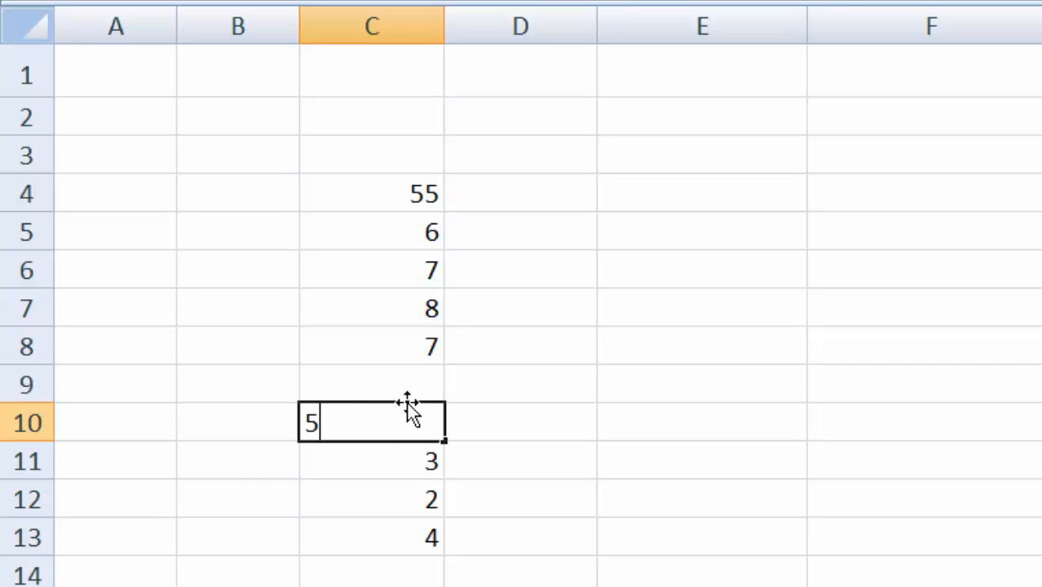
{"action": "left_click", "coordinate": [412, 375]}
{"action": "type", "text": "3"}
{"action": "left_click", "coordinate": [576, 420]}
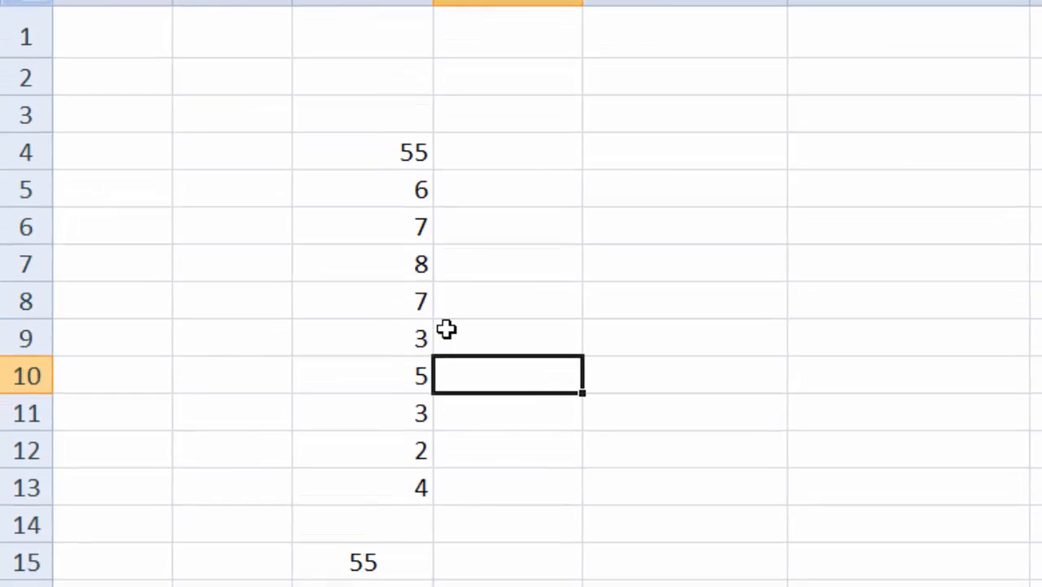
Delete the leftover content of cell C15 below the number list
{"action": "left_click", "coordinate": [418, 578]}
{"action": "left_click", "coordinate": [356, 501]}
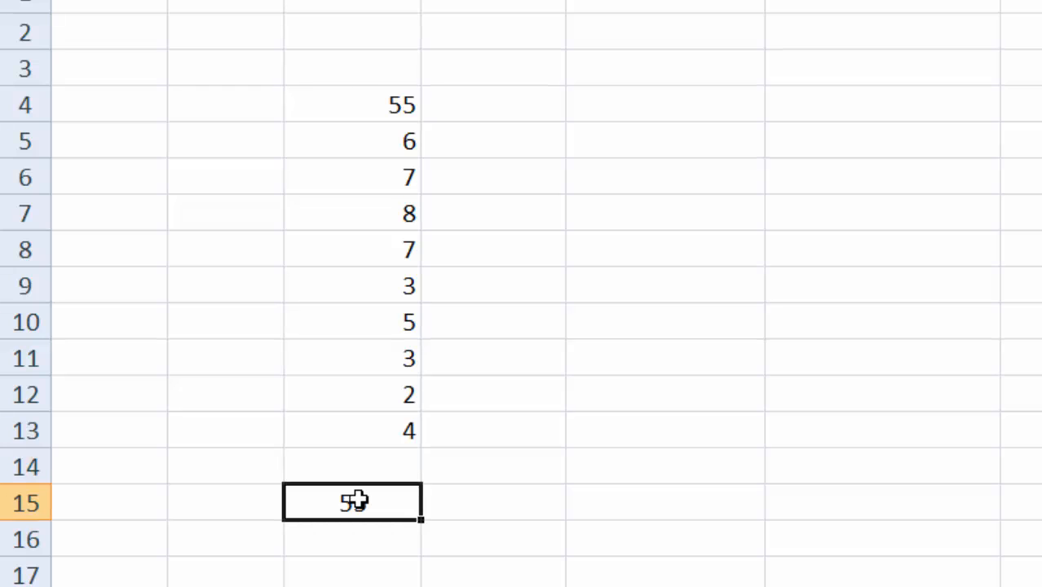
{"action": "key", "text": "Delete"}
{"action": "left_click", "coordinate": [658, 354]}
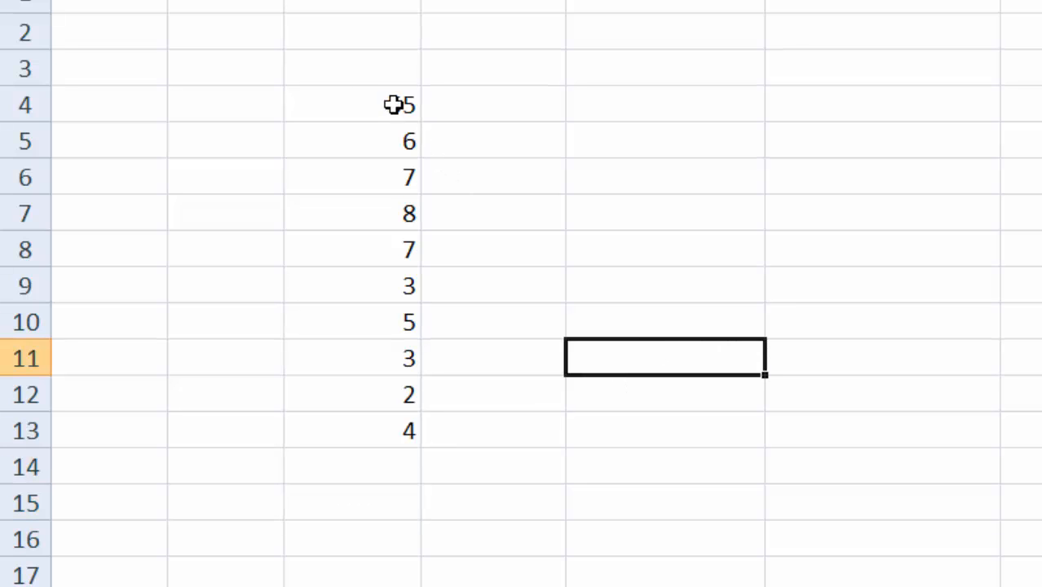
Enter =COUNT(C4:C13) in cell C15 to count the numeric entries in the list
{"action": "left_click", "coordinate": [400, 502]}
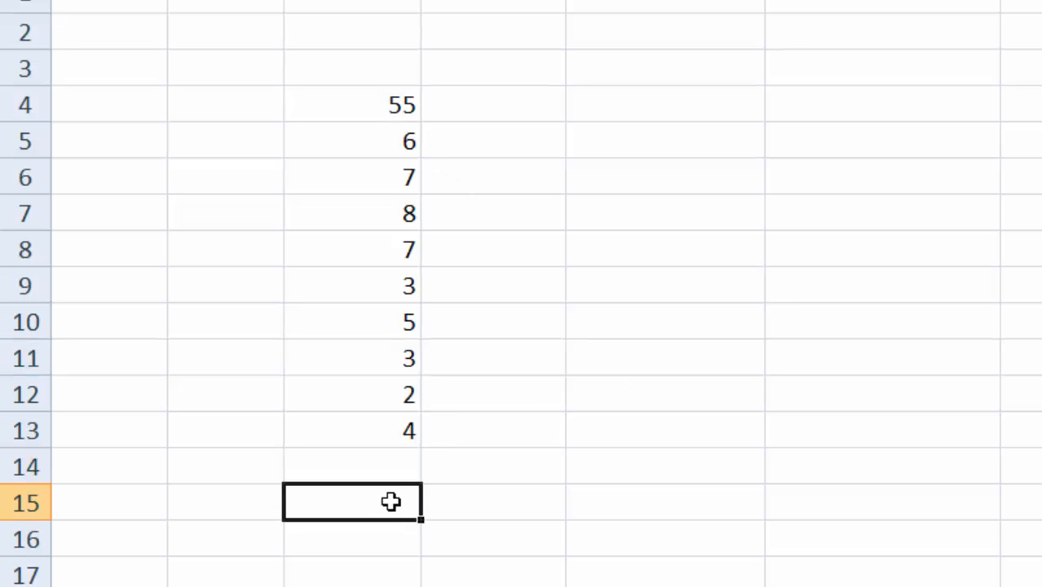
{"action": "type", "text": "=CO"}
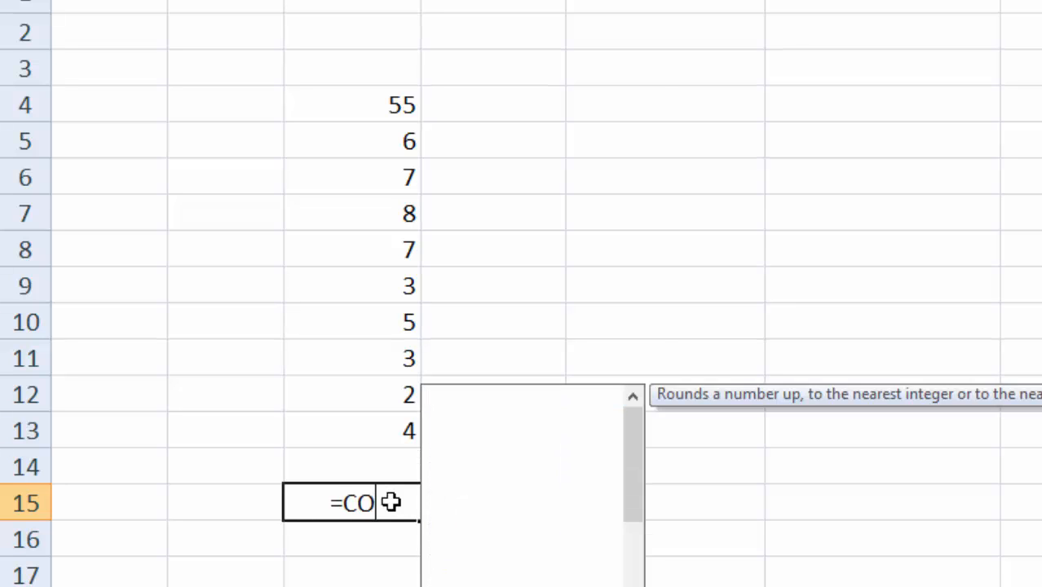
{"action": "type", "text": "UNT("}
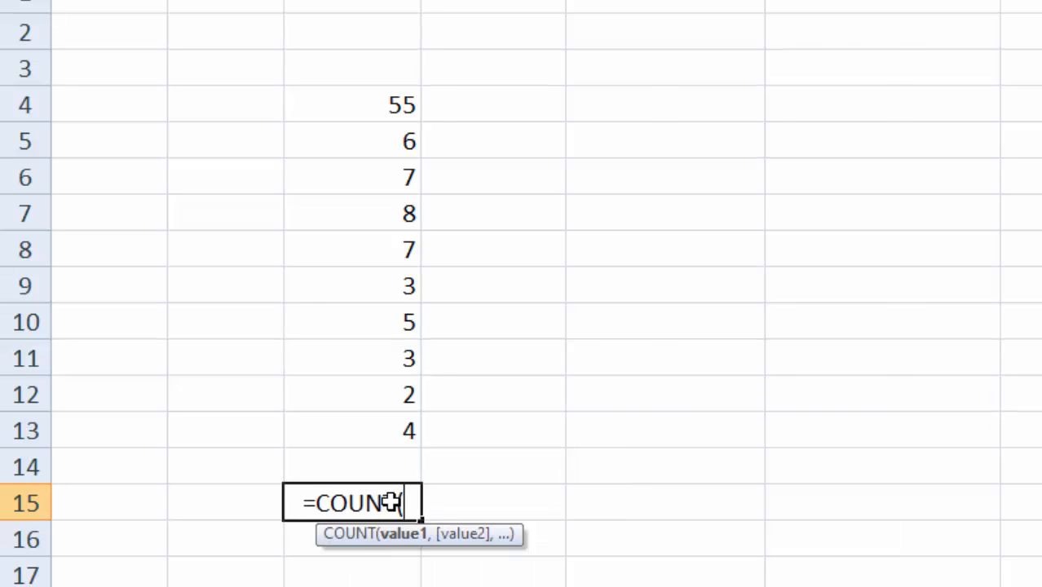
{"action": "left_click_drag", "start_coordinate": [402, 123], "coordinate": [407, 423]}
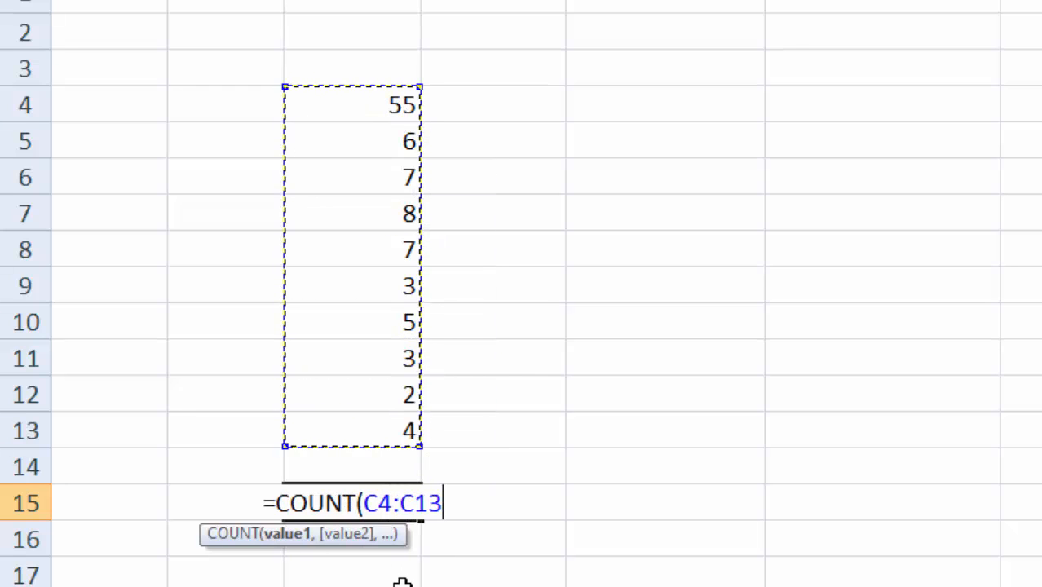
{"action": "type", "text": ")"}
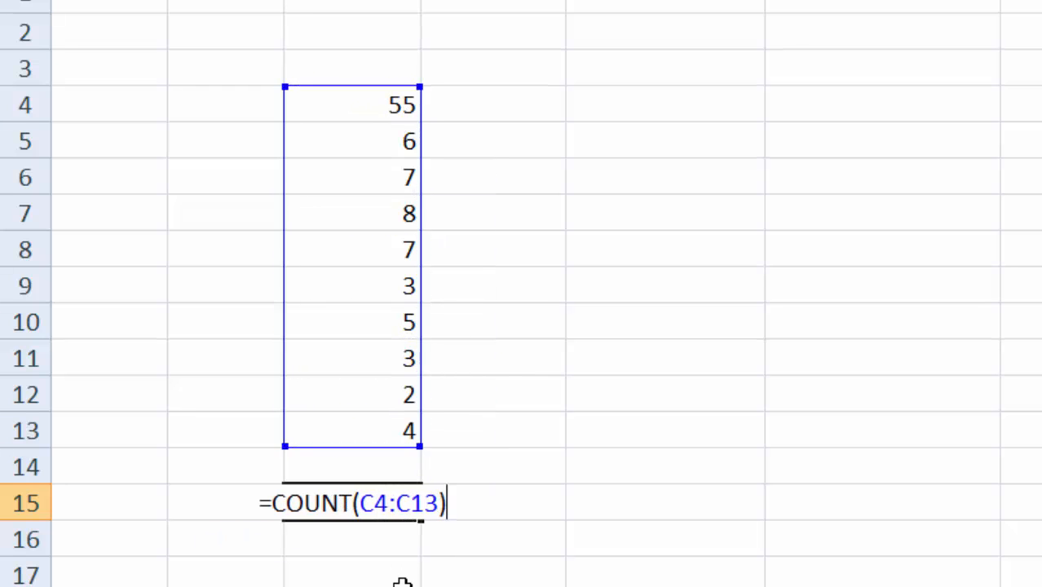
{"action": "key", "text": "Return"}
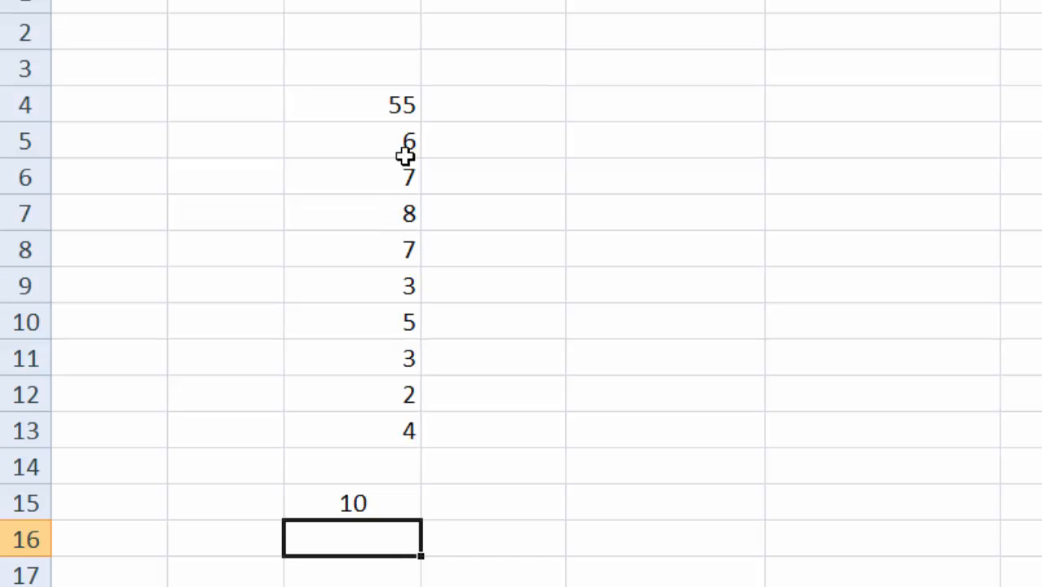
Replace the number in C4 with a sample first name and fill it down to C7
{"action": "left_click", "coordinate": [395, 105]}
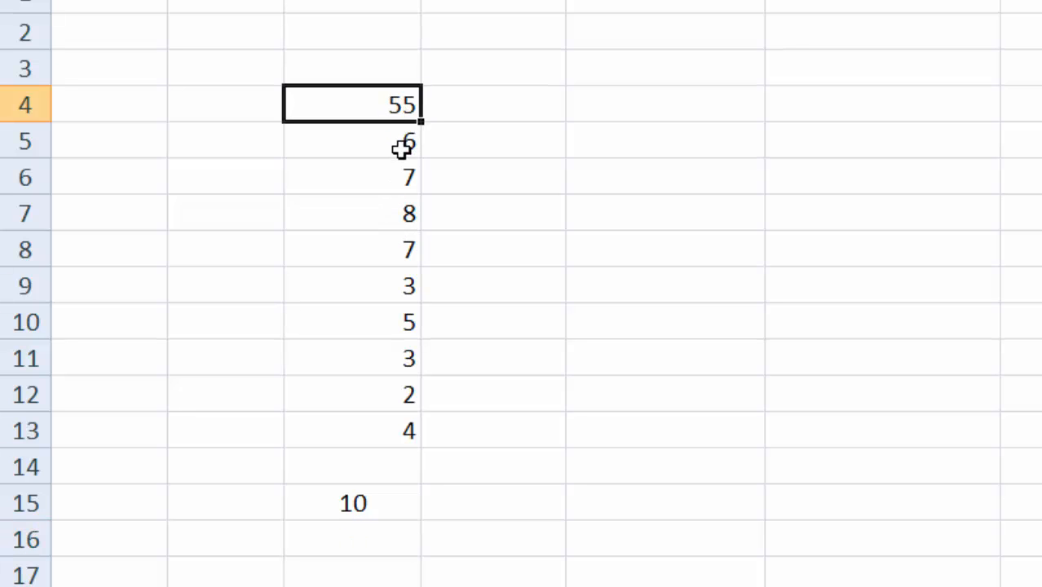
{"action": "type", "text": "ALI"}
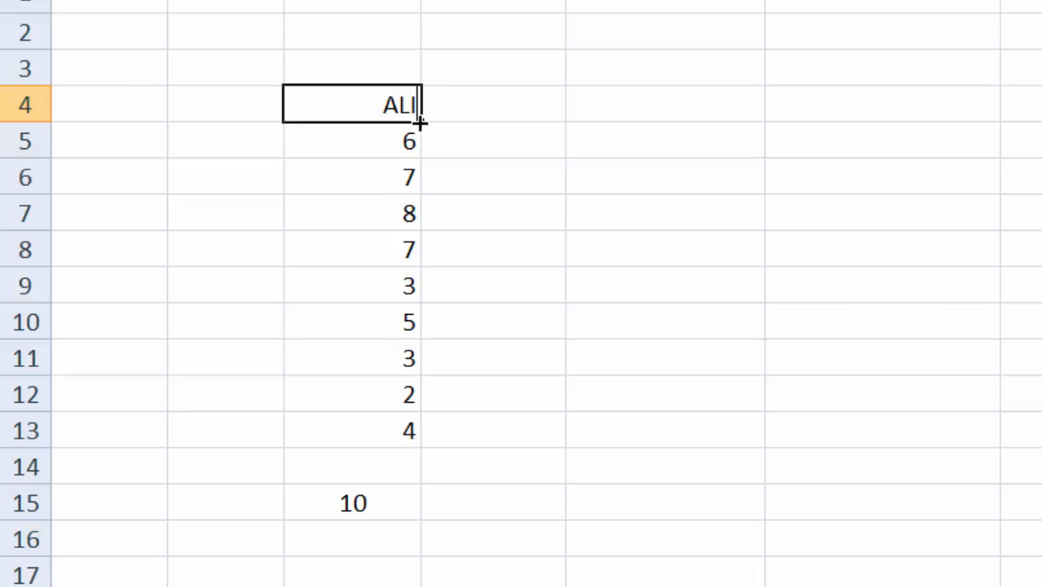
{"action": "left_click_drag", "start_coordinate": [424, 122], "coordinate": [409, 232]}
{"action": "left_click", "coordinate": [985, 416]}
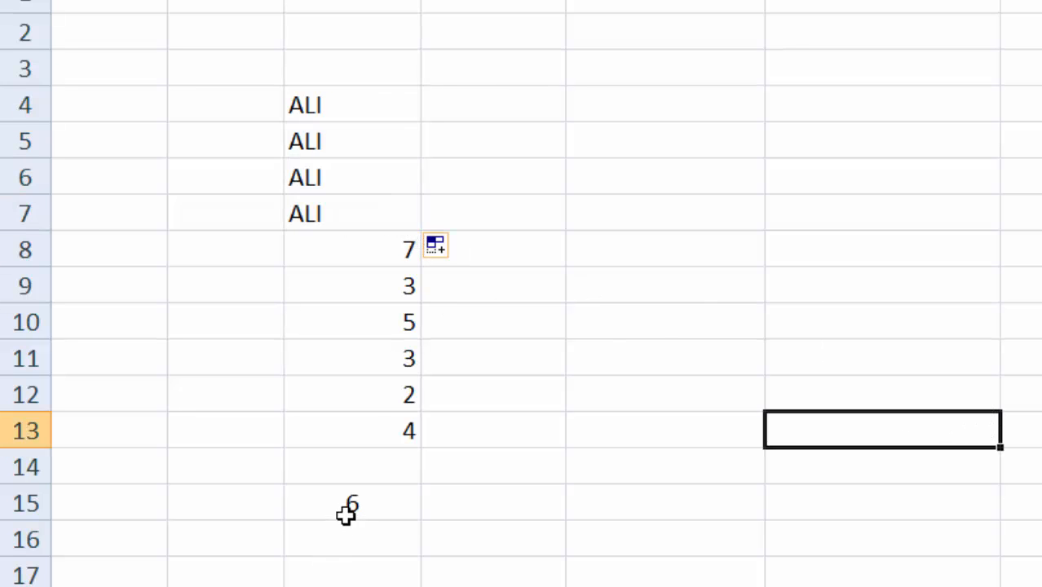
Check the count in C15 and fill the sample name from C7 down to C11
{"action": "left_click", "coordinate": [376, 502]}
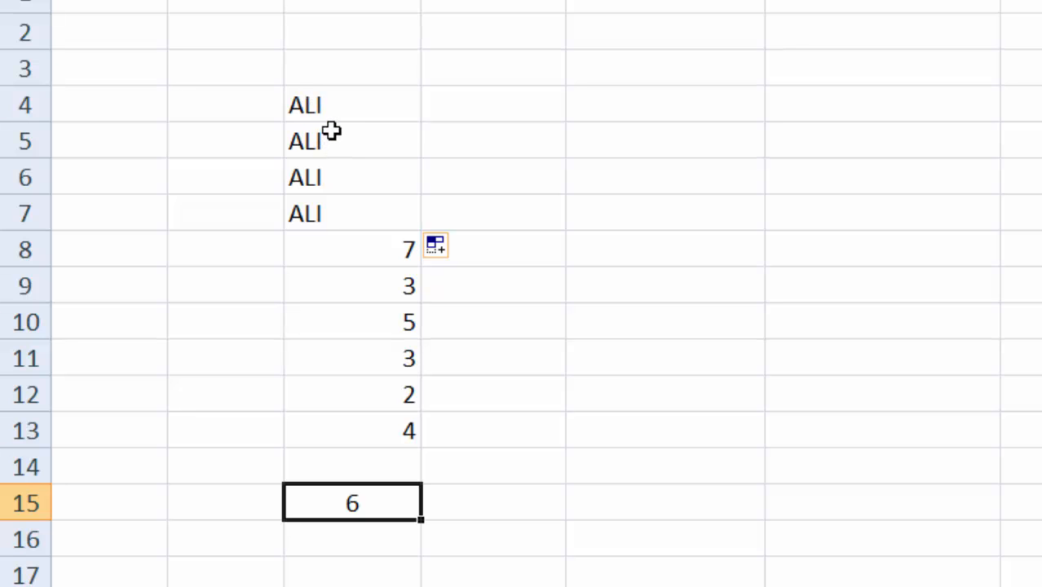
{"action": "left_click", "coordinate": [348, 215]}
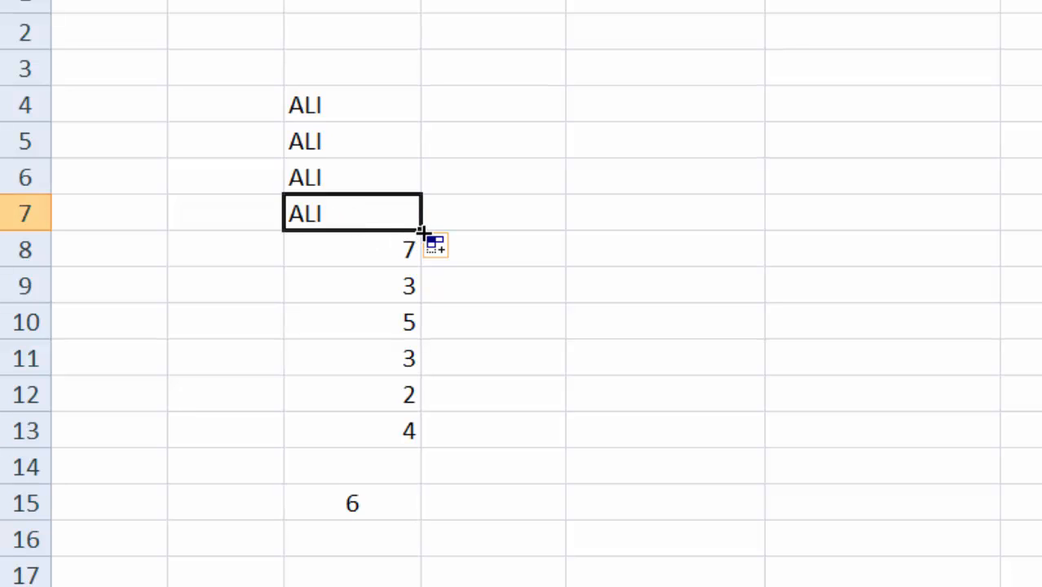
{"action": "left_click_drag", "start_coordinate": [421, 230], "coordinate": [413, 381]}
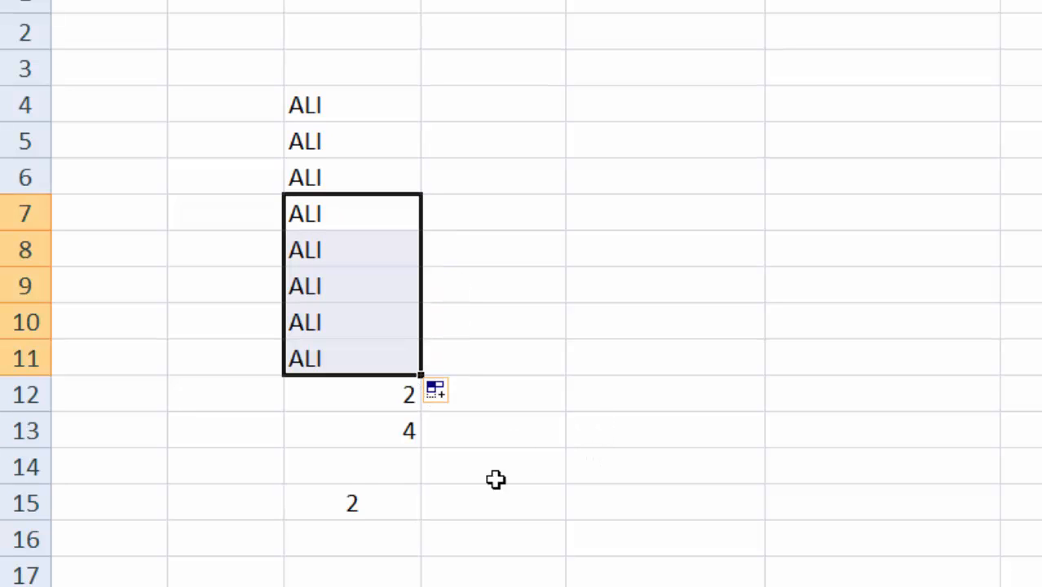
{"action": "left_click", "coordinate": [665, 474]}
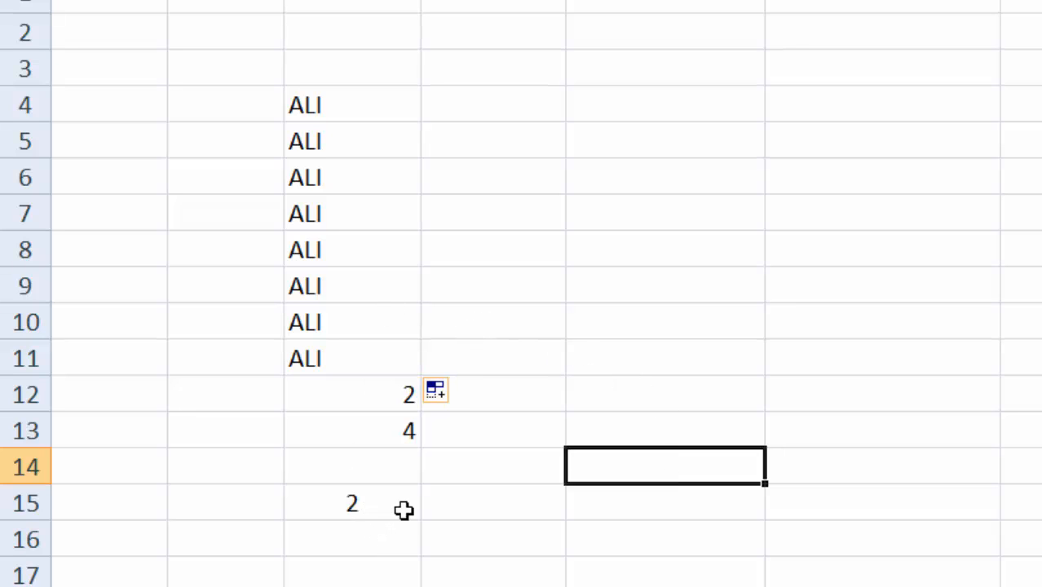
Change the C15 formula to =COUNTA(C4:C13) so that text entries are counted too
{"action": "left_click", "coordinate": [359, 505]}
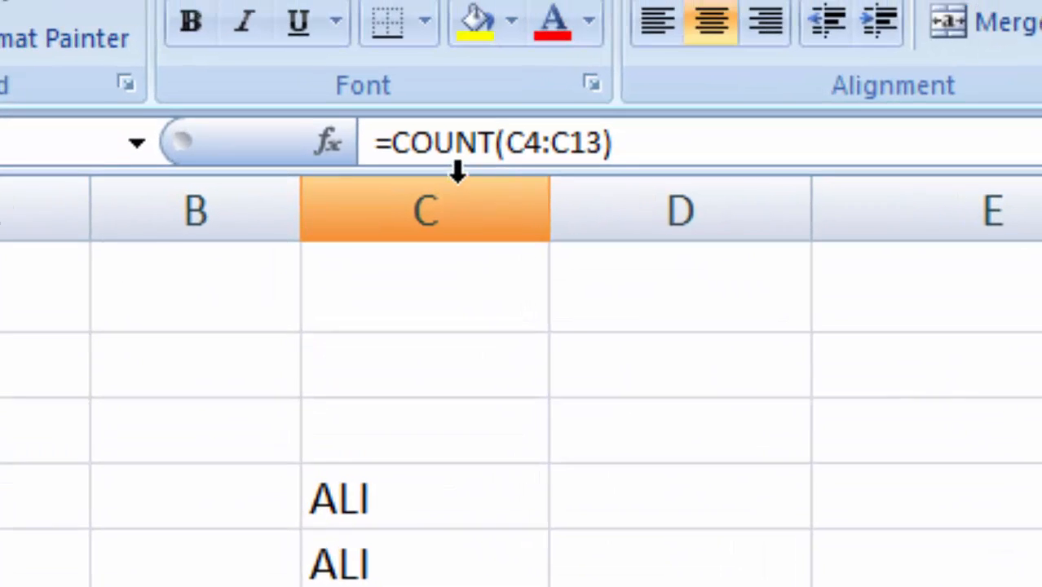
{"action": "left_click", "coordinate": [495, 144]}
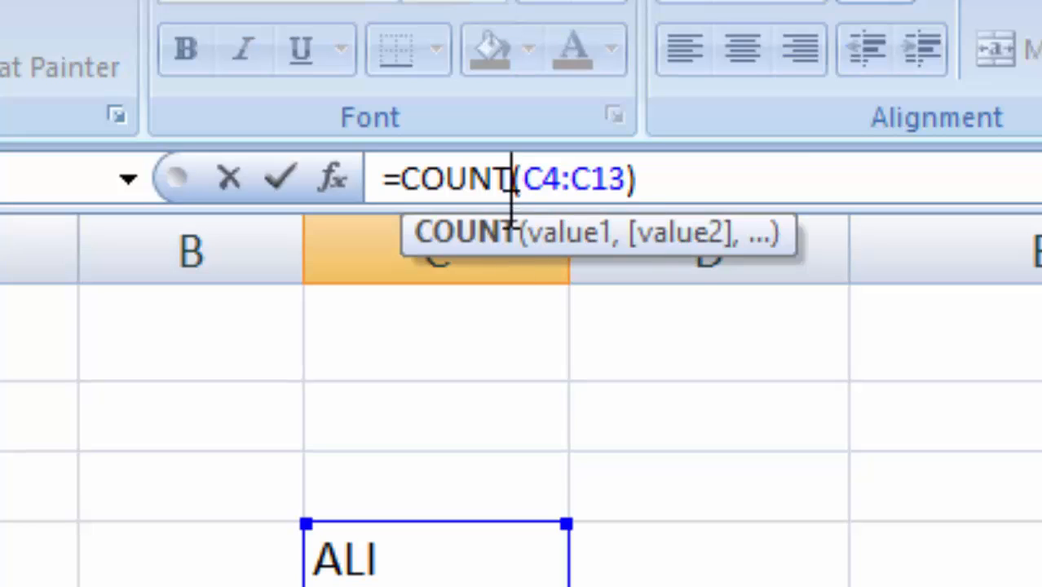
{"action": "type", "text": "A"}
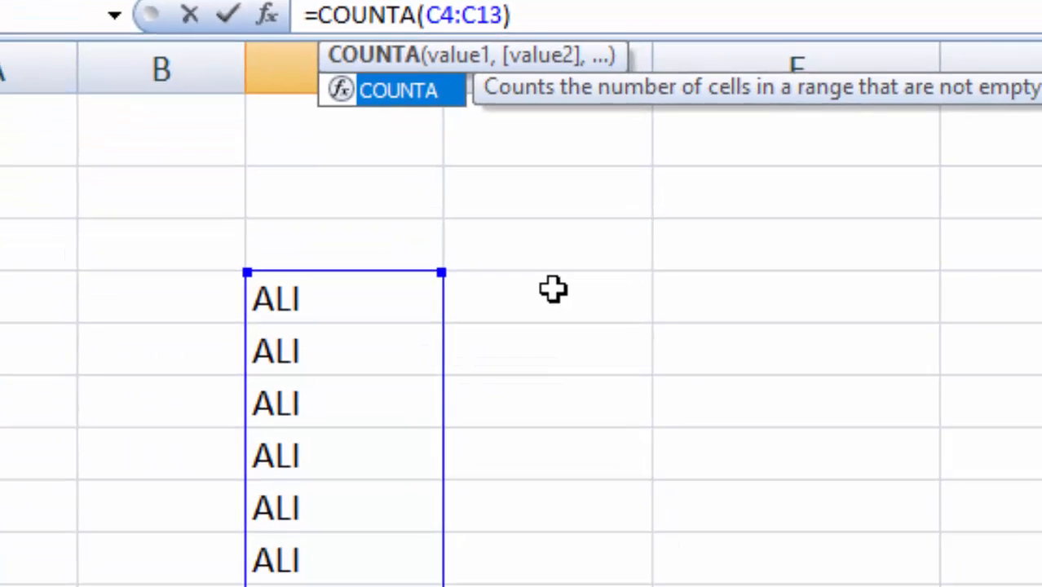
{"action": "key", "text": "Return"}
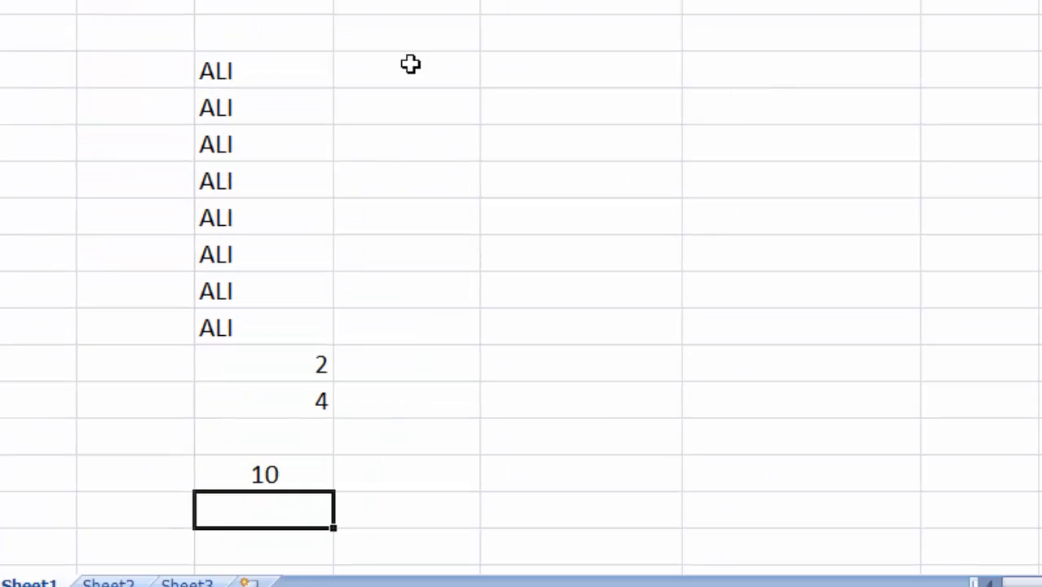
{"action": "left_click", "coordinate": [728, 356]}
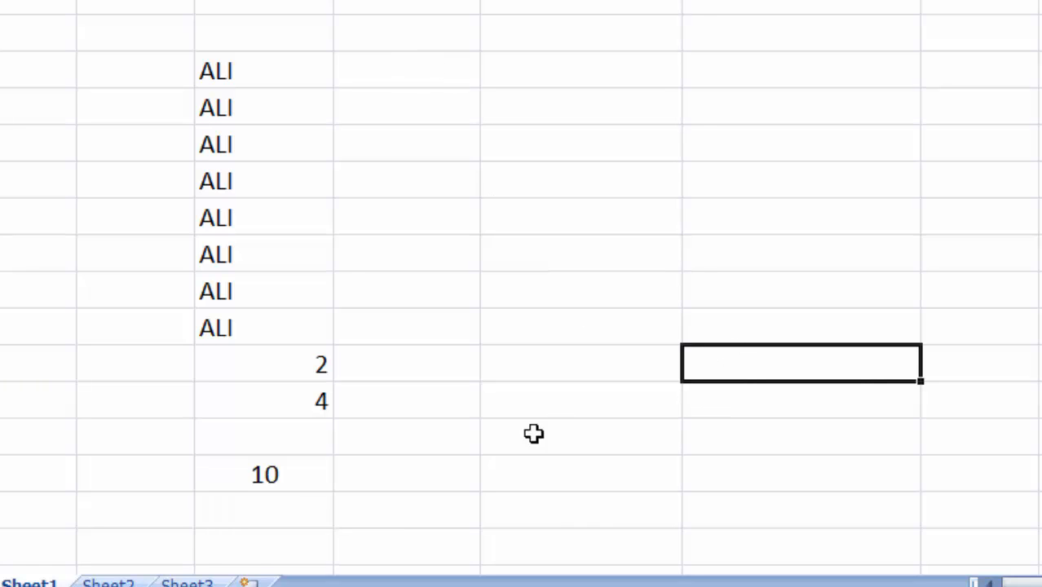
Compare the COUNTA result in C15 with the text entries in C4:C11 and the numbers in C12:C13
{"action": "left_click", "coordinate": [261, 483]}
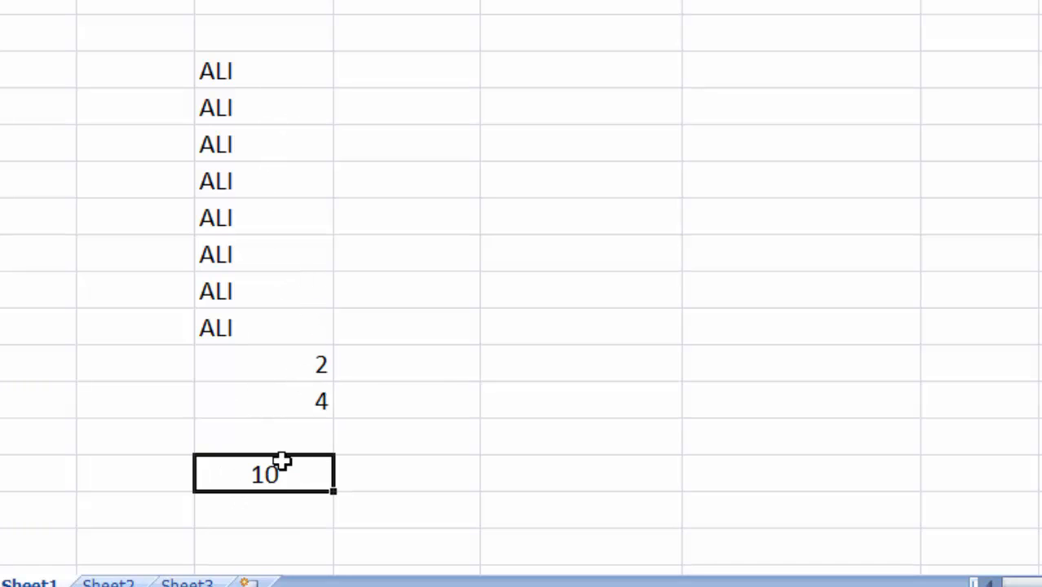
{"action": "left_click", "coordinate": [267, 78]}
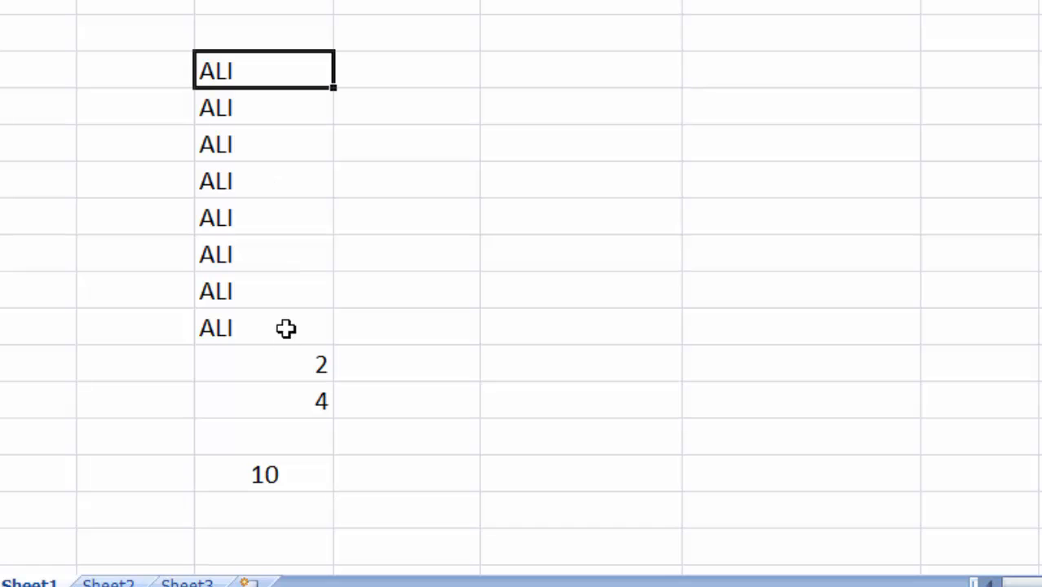
{"action": "left_click", "coordinate": [289, 401]}
{"action": "left_click_drag", "start_coordinate": [252, 98], "coordinate": [240, 326]}
{"action": "left_click_drag", "start_coordinate": [407, 461], "coordinate": [407, 491]}
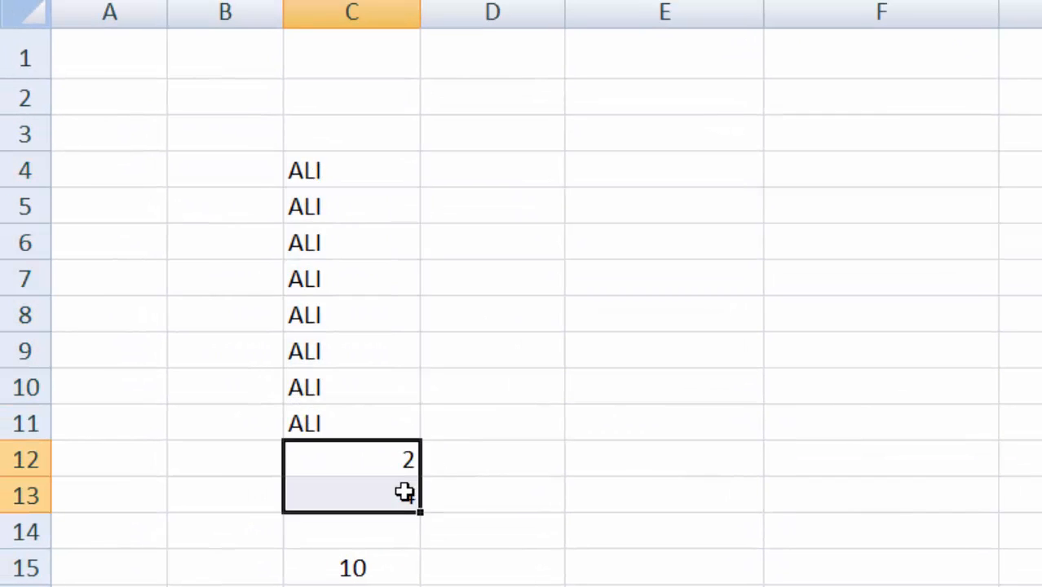
{"action": "left_click", "coordinate": [624, 472]}
{"action": "left_click", "coordinate": [651, 534]}
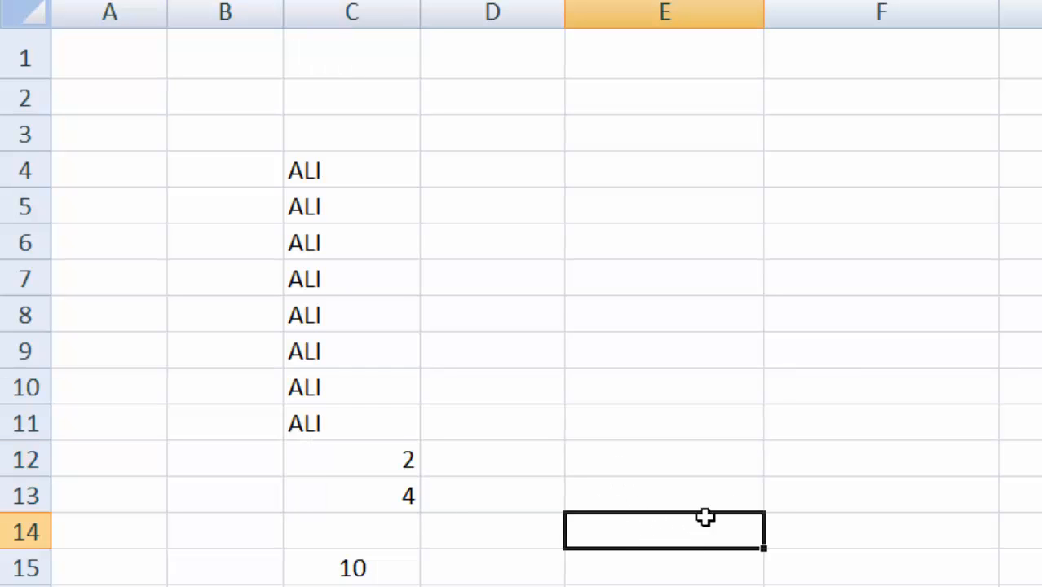
{"action": "key", "text": "Up"}
{"action": "key", "text": "Up"}
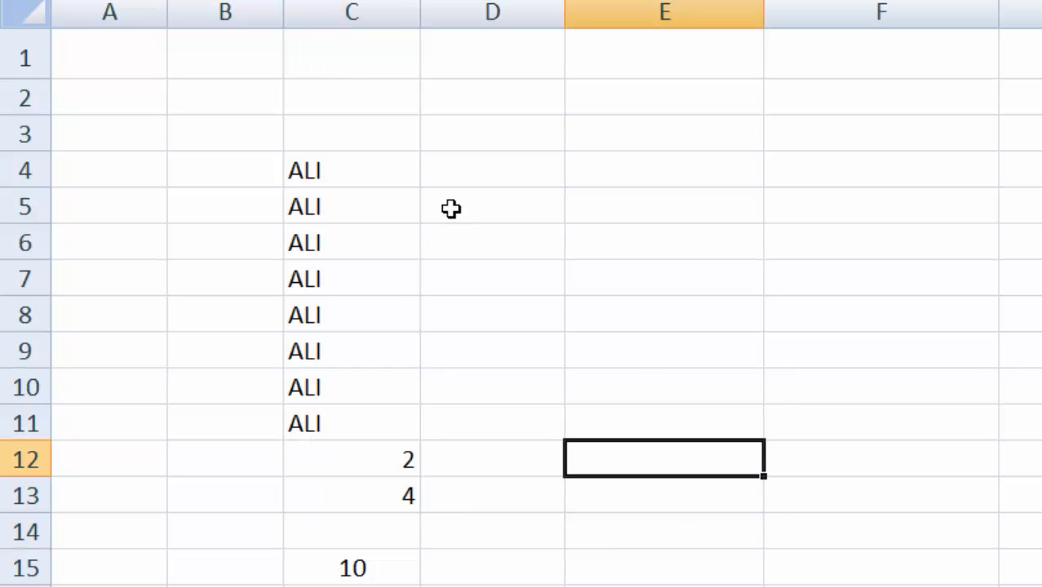
Enter two different sample second names in D4 and D5, beside the first names in column C
{"action": "left_click", "coordinate": [463, 168]}
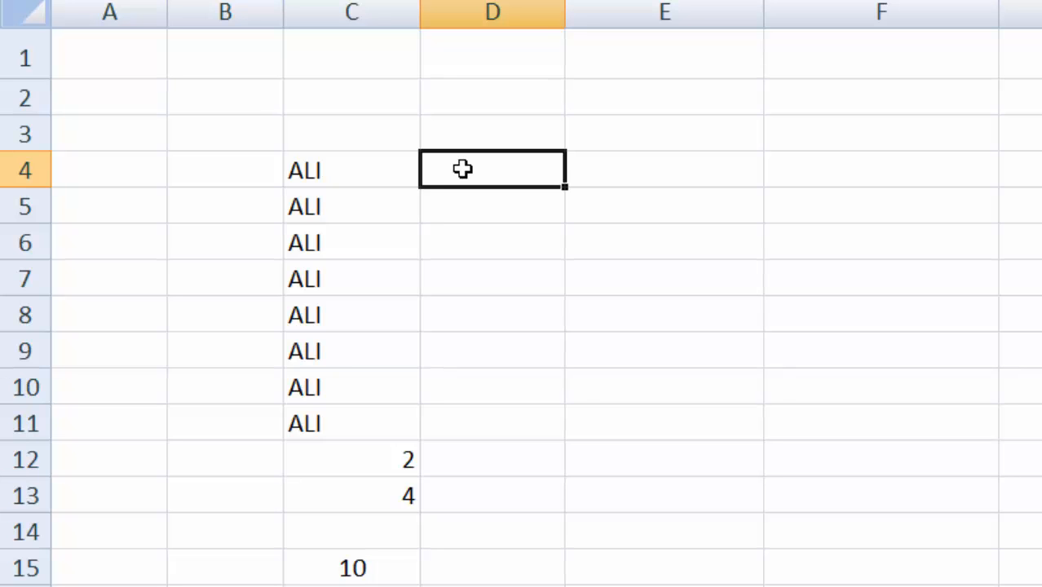
{"action": "type", "text": "a"}
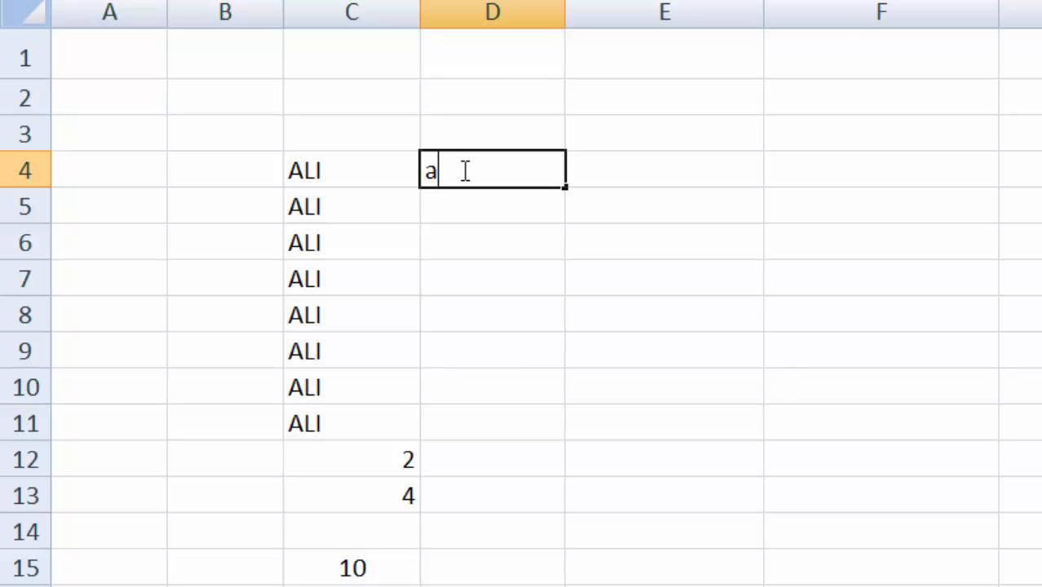
{"action": "key", "text": "BackSpace"}
{"action": "type", "text": "ahmad"}
{"action": "left_click", "coordinate": [480, 213]}
{"action": "type", "text": "bil"}
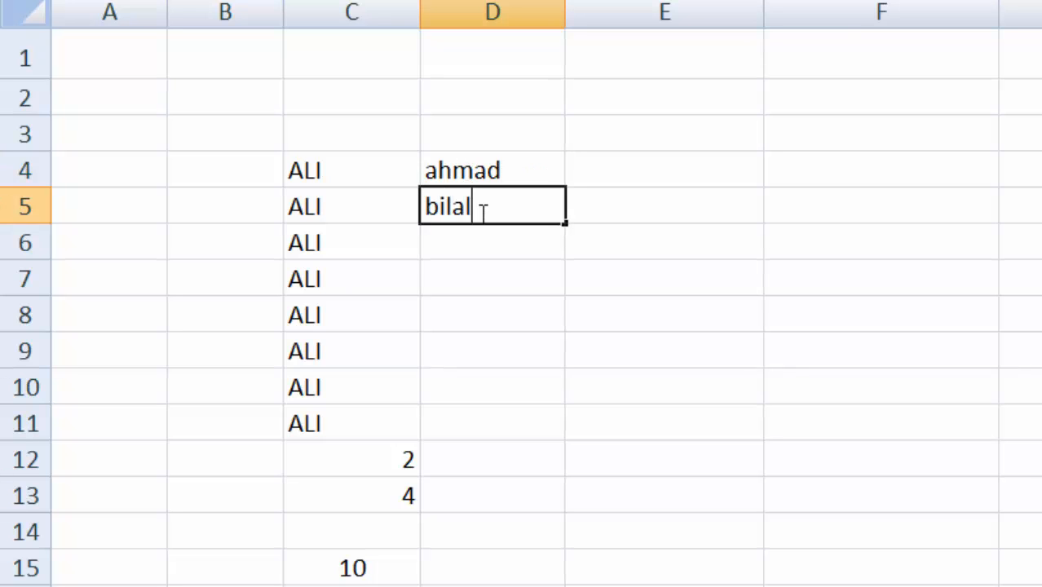
{"action": "type", "text": "al"}
{"action": "left_click", "coordinate": [644, 176]}
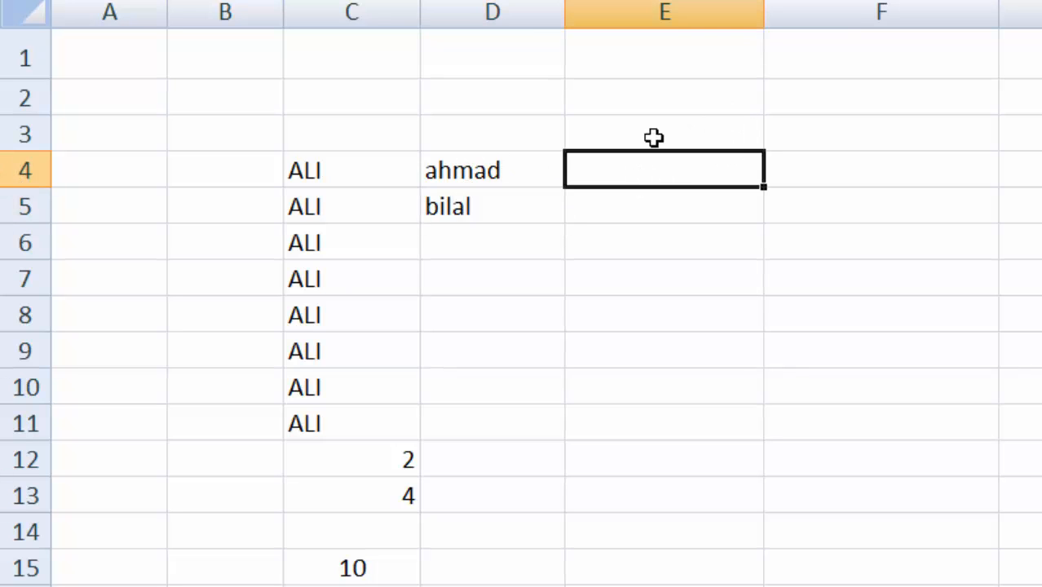
Join the first and second names of row 4 in E4 with the formula =CONCATENATE(C4,D4)
{"action": "left_click_drag", "start_coordinate": [337, 173], "coordinate": [495, 179]}
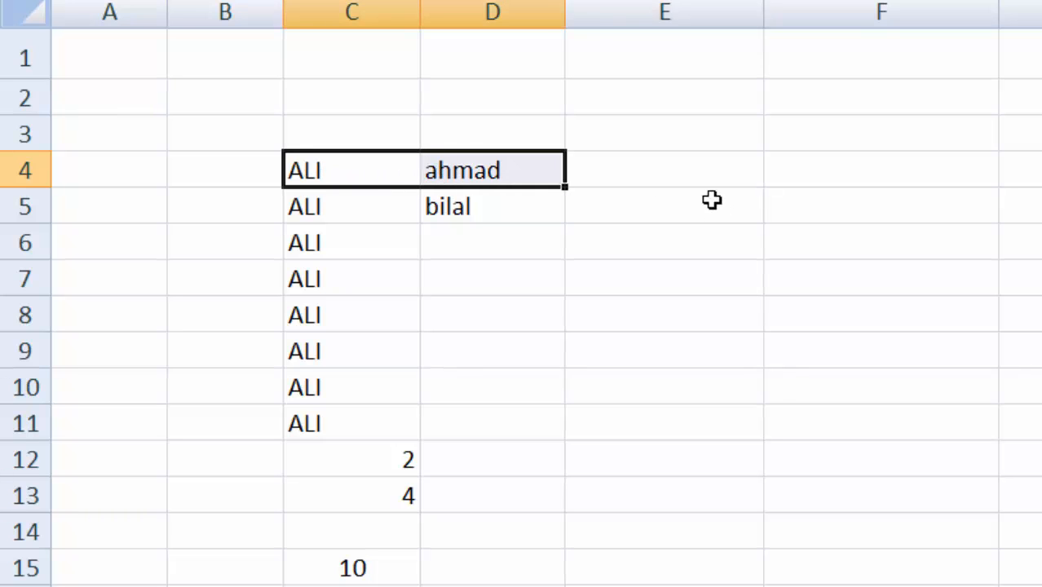
{"action": "left_click", "coordinate": [637, 166]}
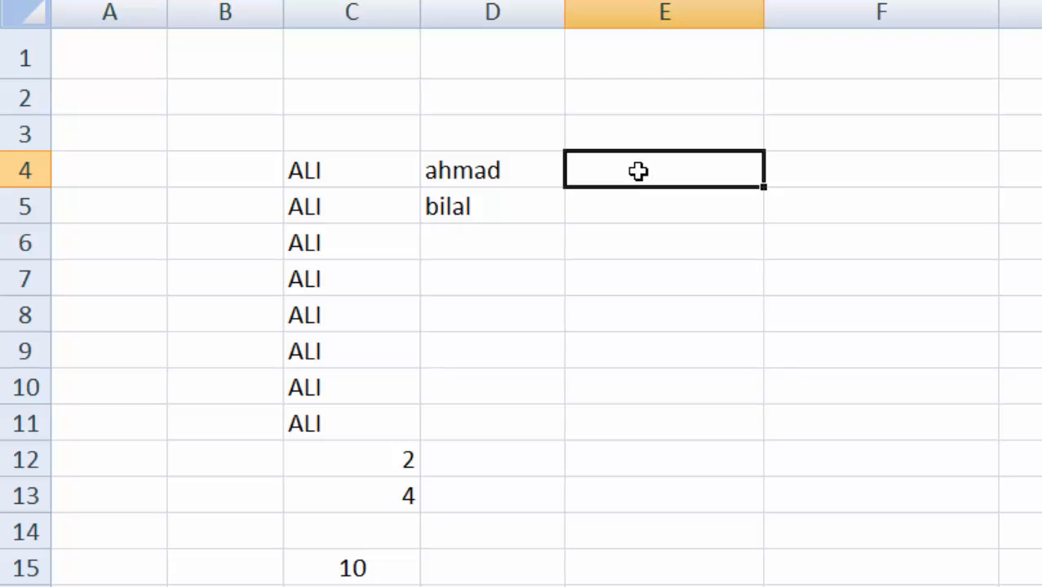
{"action": "type", "text": "="}
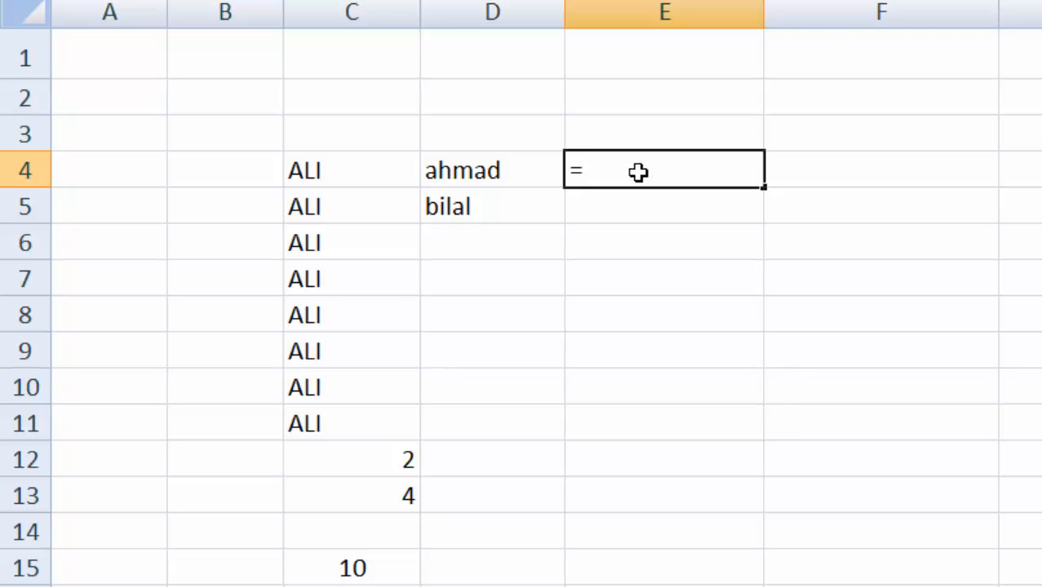
{"action": "type", "text": "CONCA"}
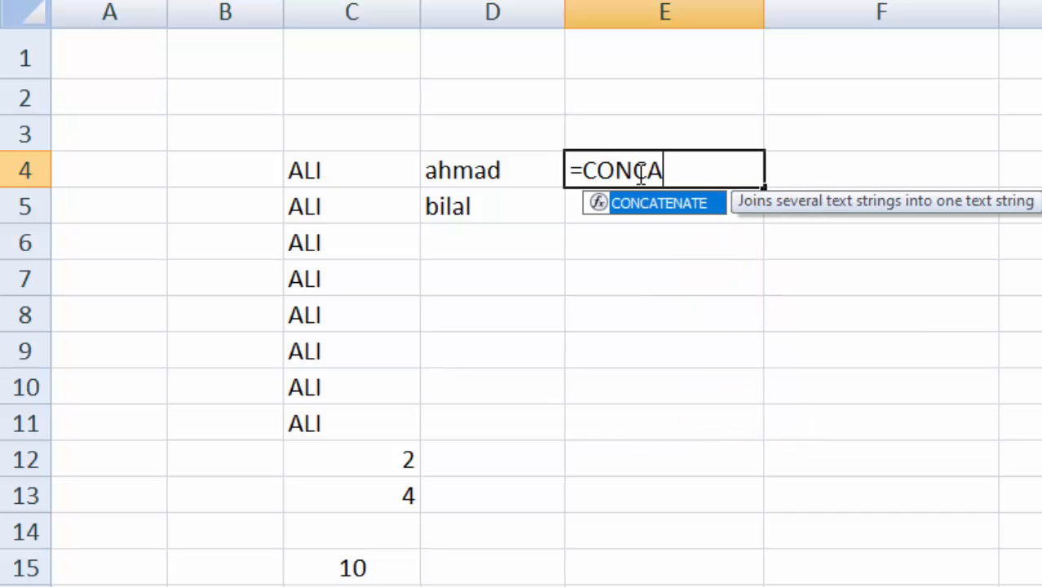
{"action": "type", "text": "TENATE"}
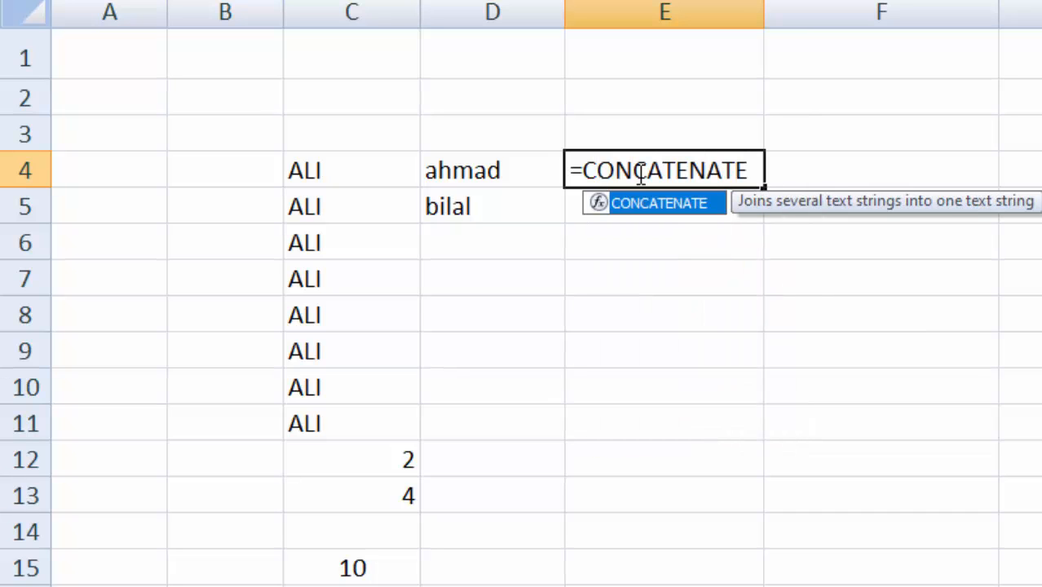
{"action": "type", "text": "("}
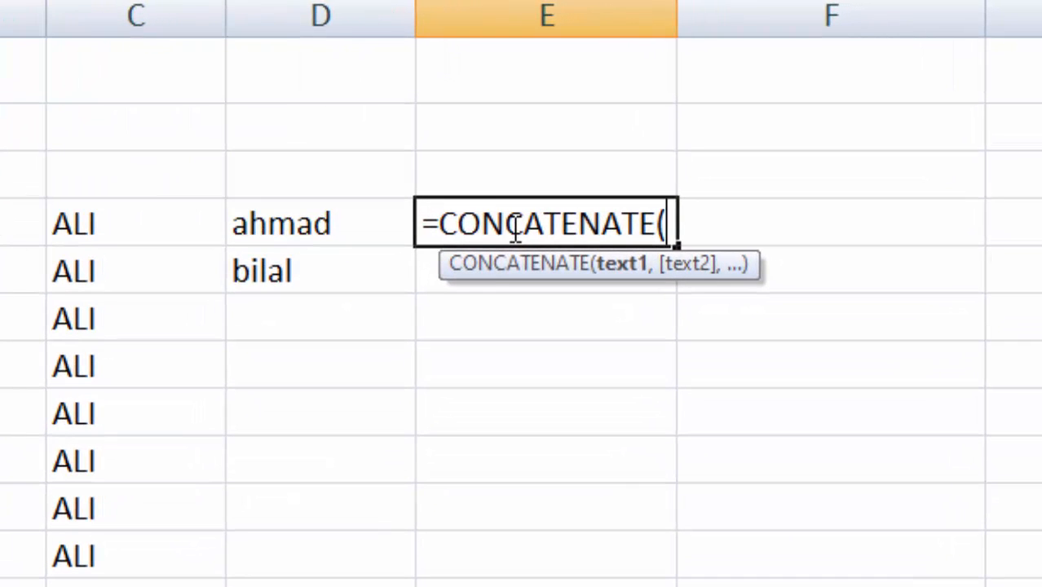
{"action": "type", "text": "C"}
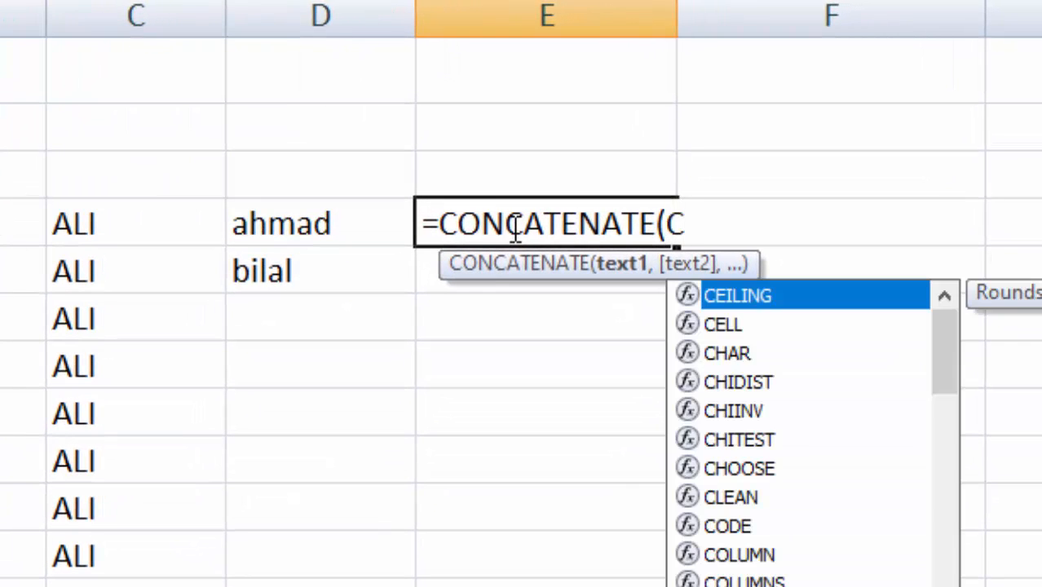
{"action": "type", "text": "4"}
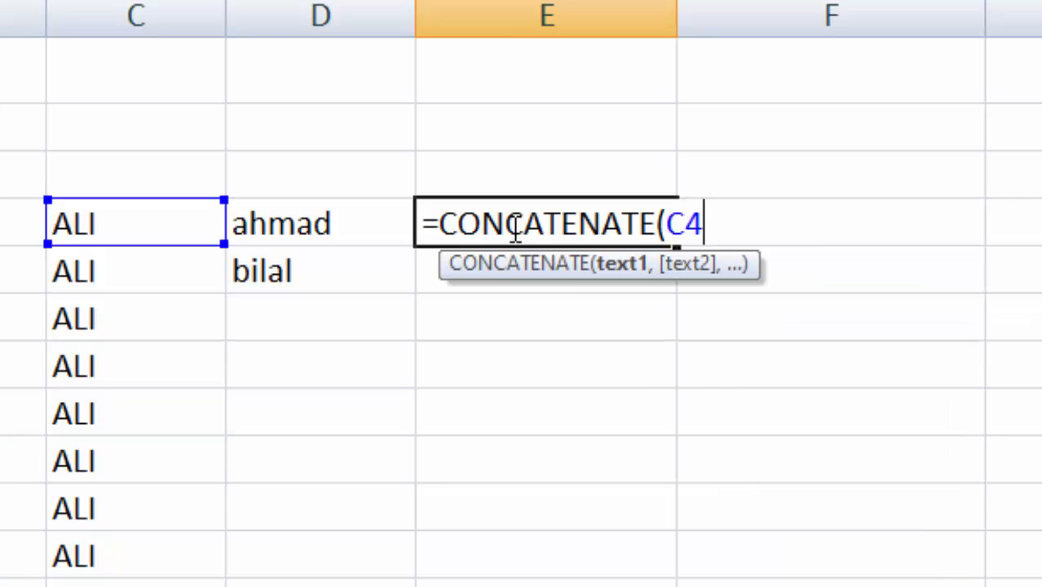
{"action": "type", "text": ",D"}
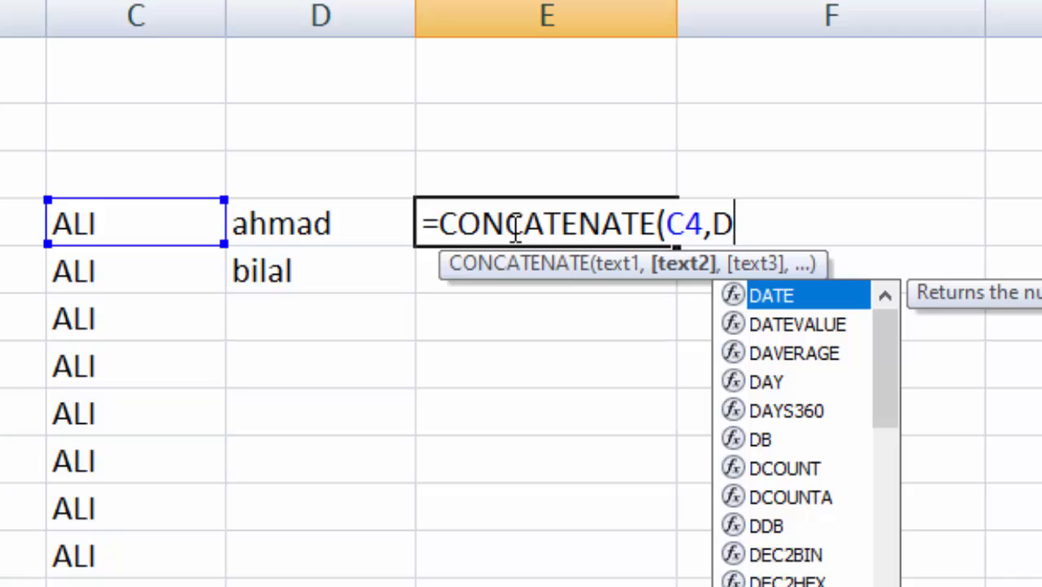
{"action": "type", "text": "4"}
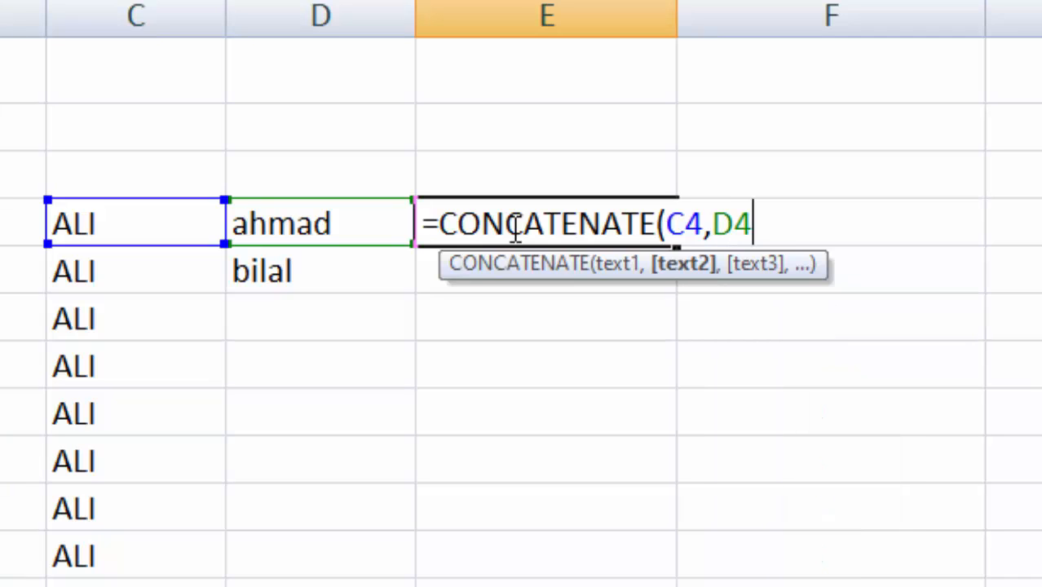
{"action": "type", "text": ")"}
{"action": "key", "text": "Return"}
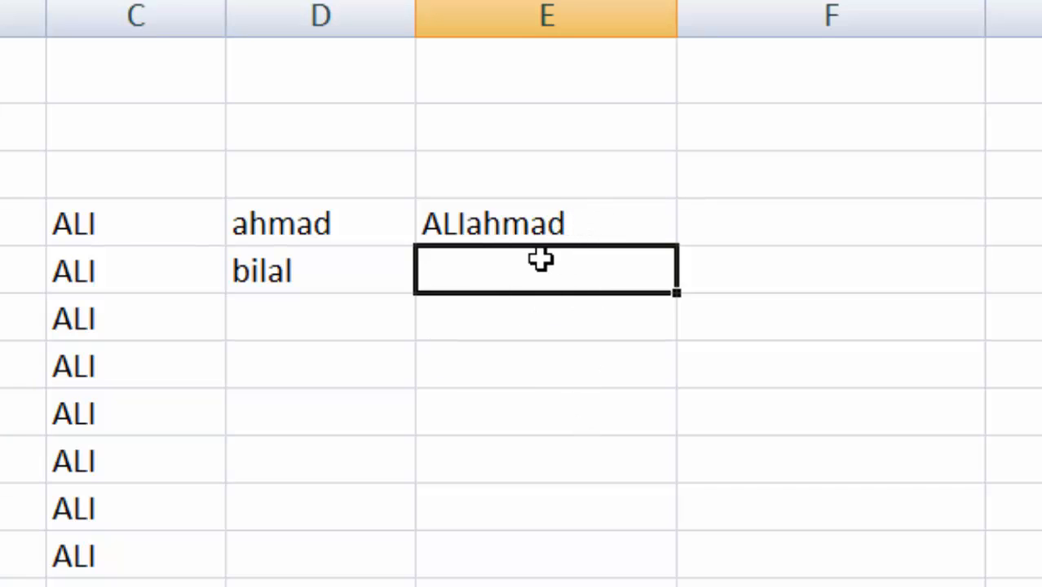
Fill the CONCATENATE formula from E4 down to E5
{"action": "left_click", "coordinate": [306, 310]}
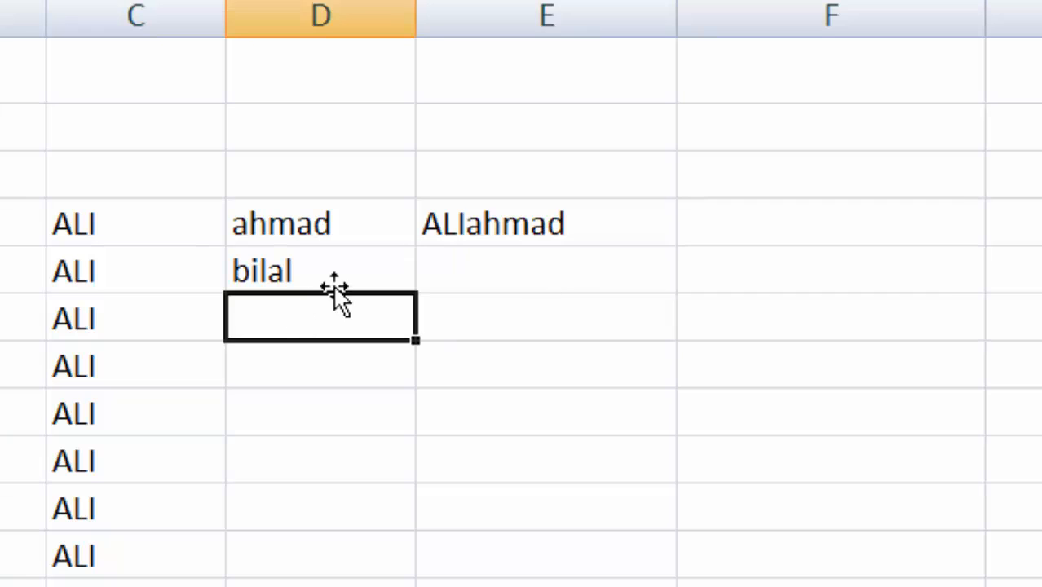
{"action": "left_click", "coordinate": [586, 225]}
{"action": "left_click_drag", "start_coordinate": [676, 246], "coordinate": [670, 281]}
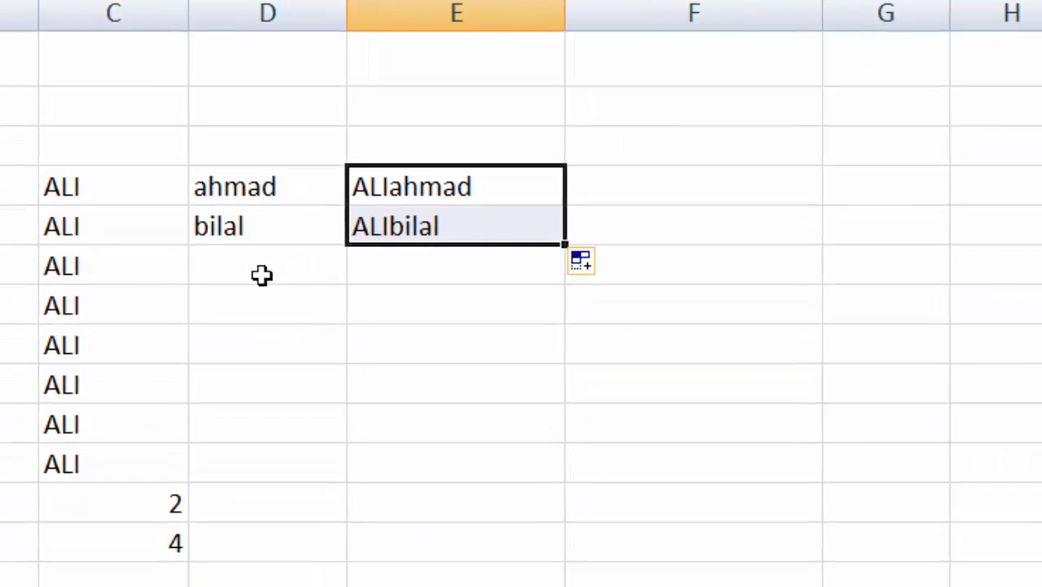
Enter the sample texts R, T, Y, U, I and OO in cells D6 to D11
{"action": "left_click", "coordinate": [310, 333]}
{"action": "type", "text": "R"}
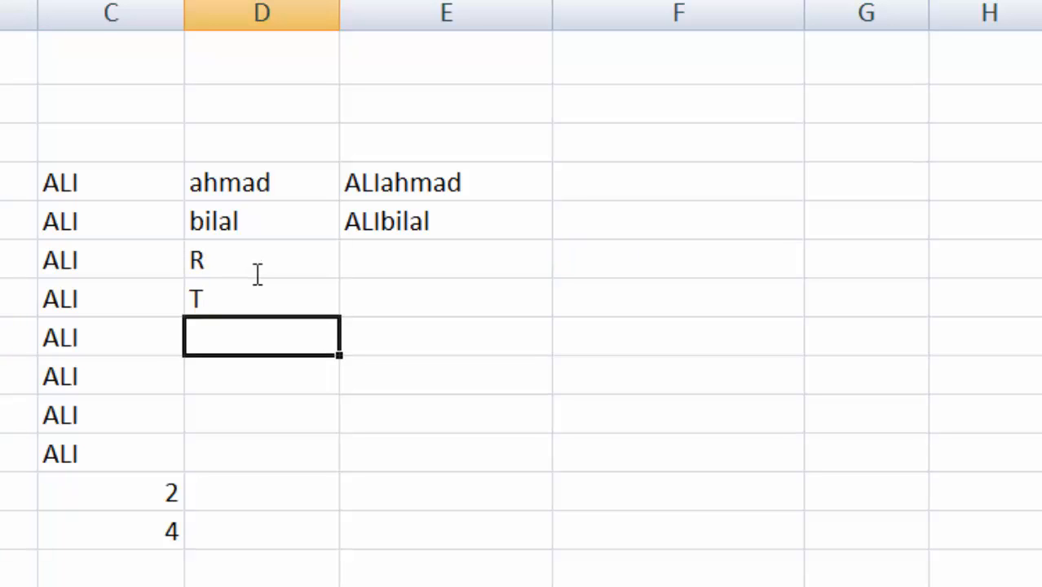
{"action": "type", "text": " T Y U I OO"}
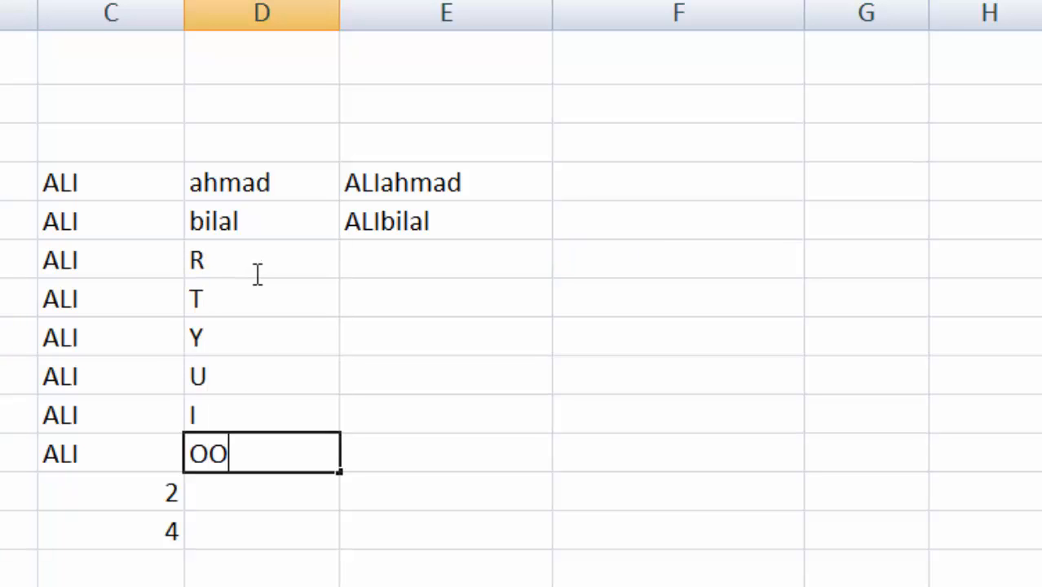
{"action": "left_click", "coordinate": [458, 382]}
Fill the CONCATENATE formula from E5 down to E11
{"action": "left_click", "coordinate": [448, 222]}
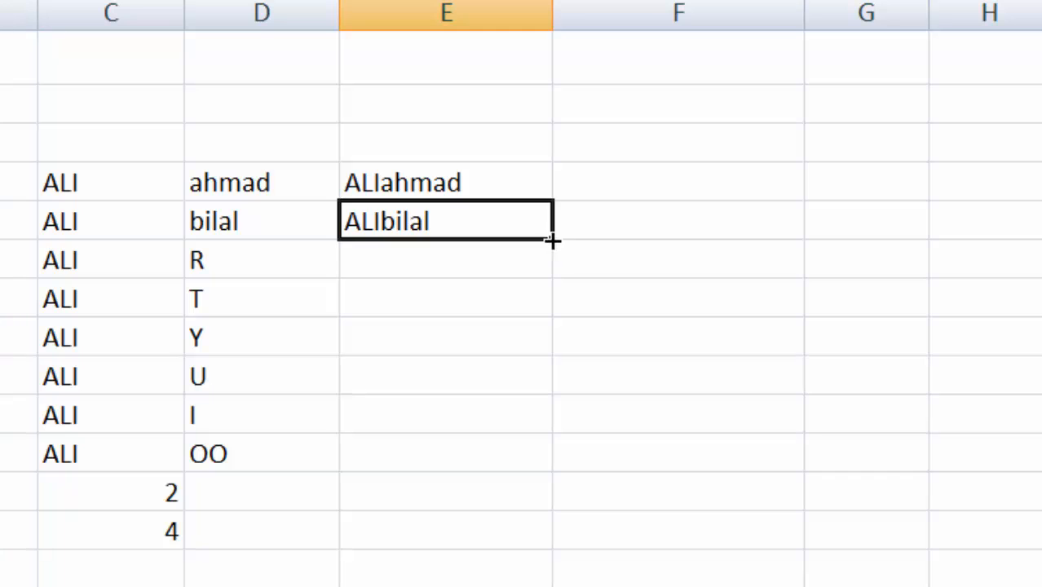
{"action": "left_click_drag", "start_coordinate": [553, 239], "coordinate": [508, 465]}
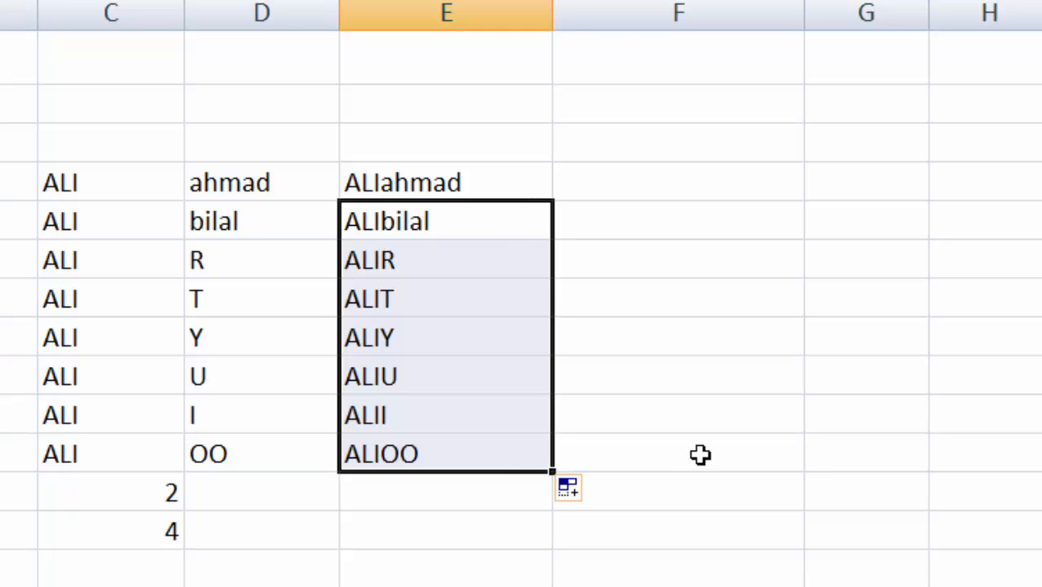
{"action": "left_click", "coordinate": [772, 384]}
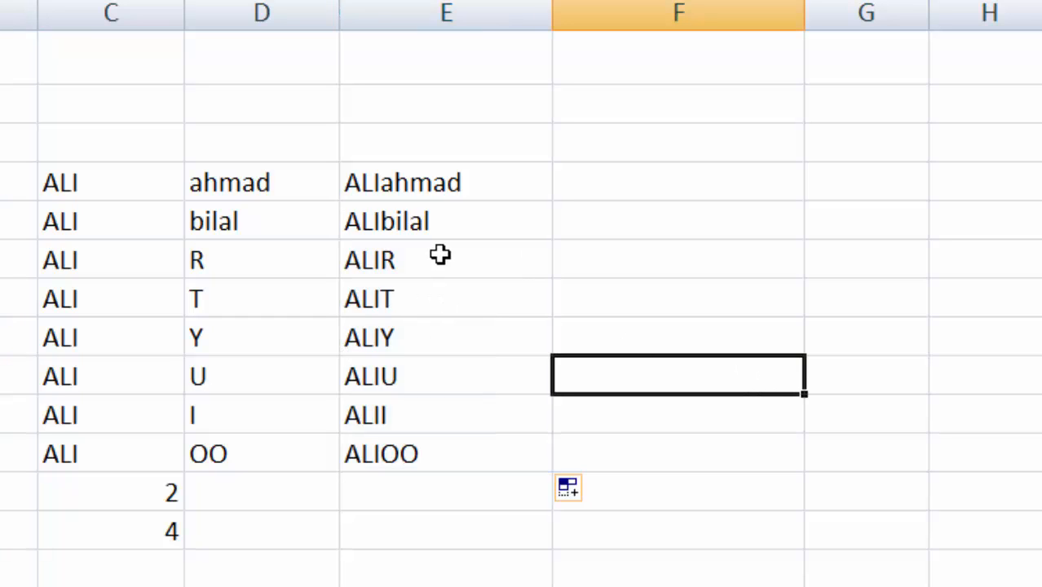
{"action": "left_click", "coordinate": [448, 295]}
{"action": "left_click", "coordinate": [758, 296]}
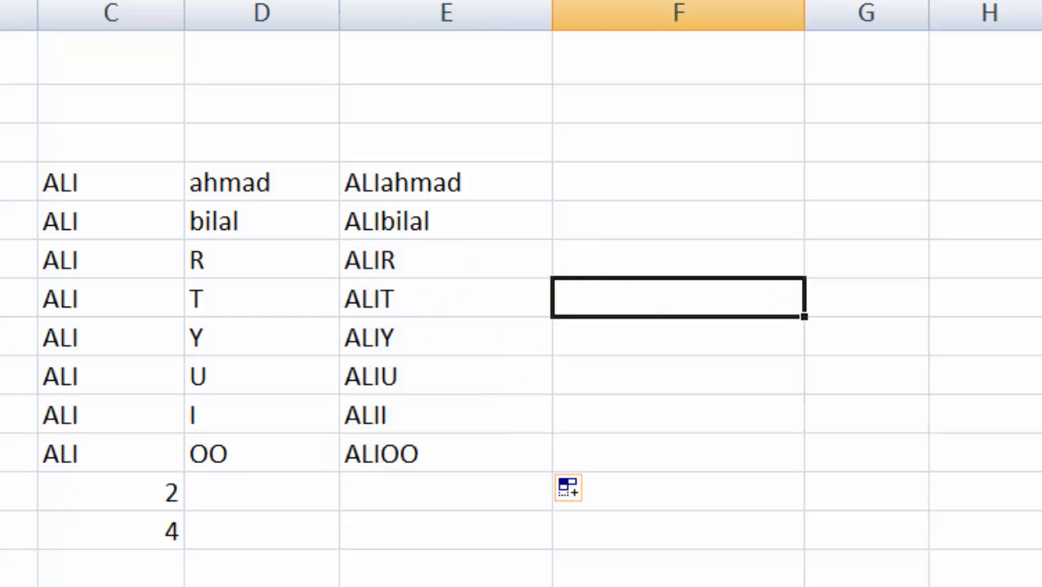
{"action": "left_click", "coordinate": [748, 558]}
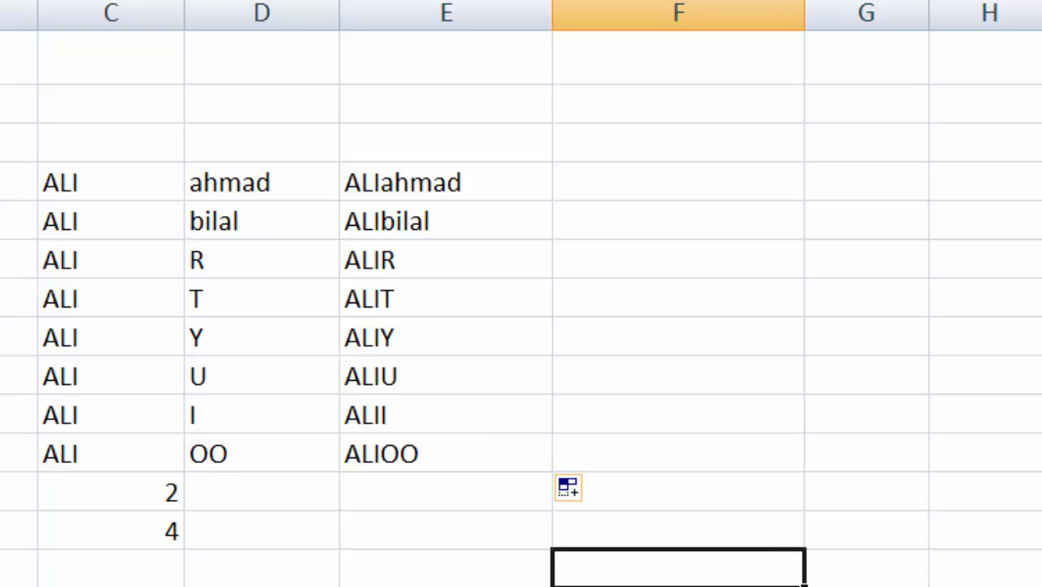
{"action": "left_click", "coordinate": [855, 506]}
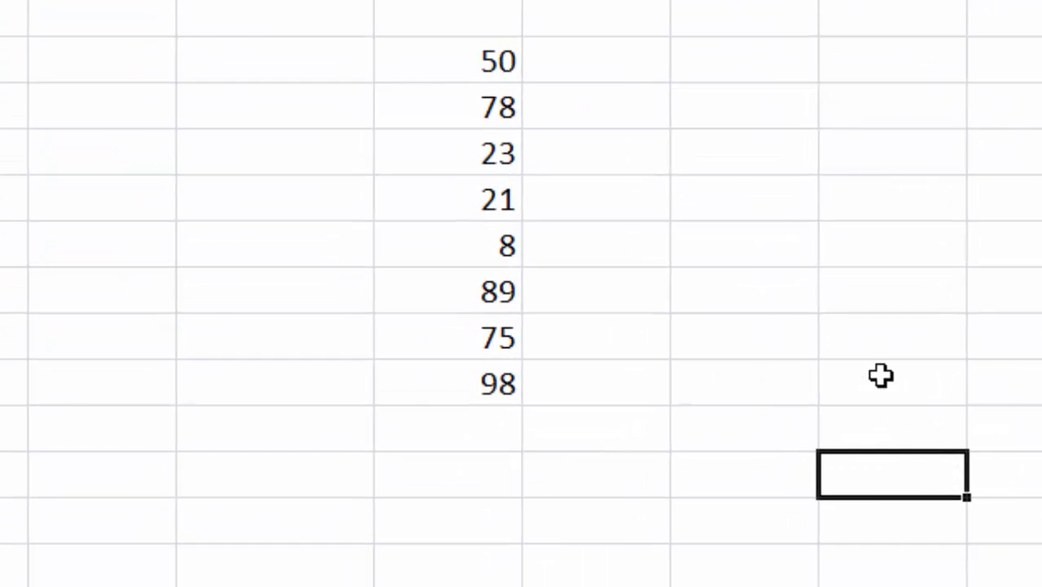
{"action": "left_click", "coordinate": [858, 352]}
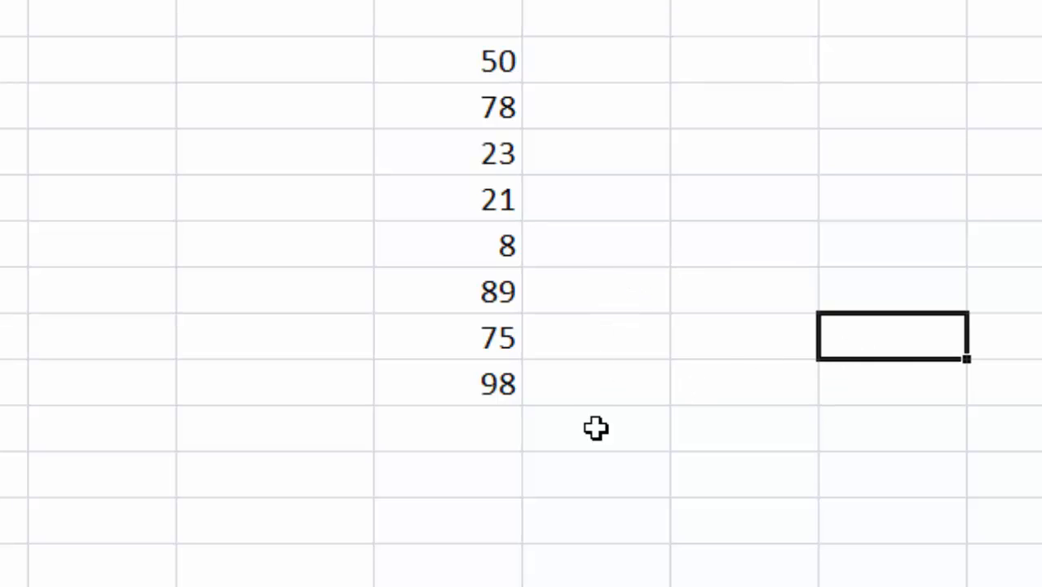
{"action": "left_click_drag", "start_coordinate": [479, 58], "coordinate": [481, 384]}
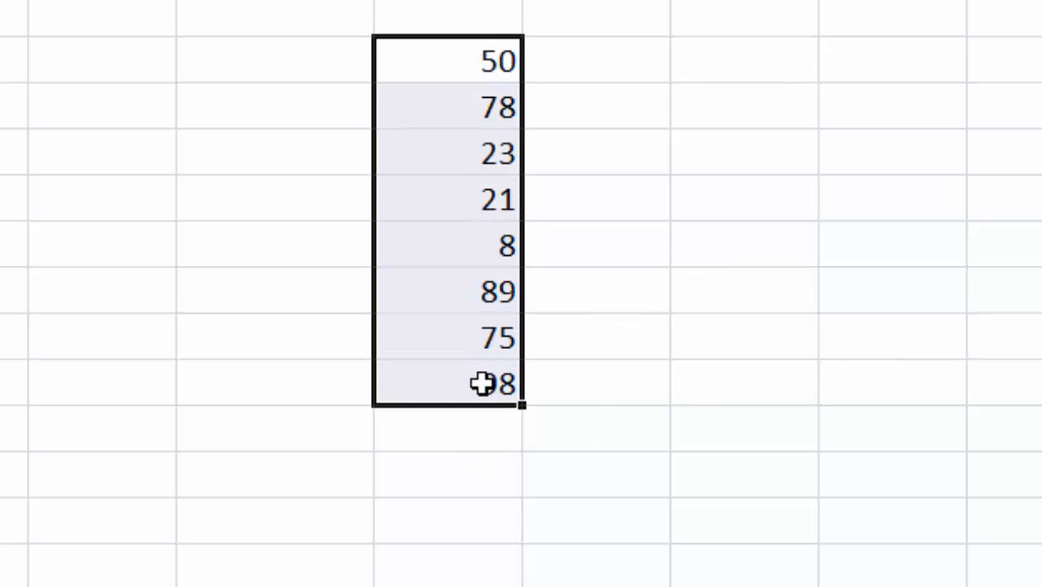
{"action": "left_click", "coordinate": [893, 391]}
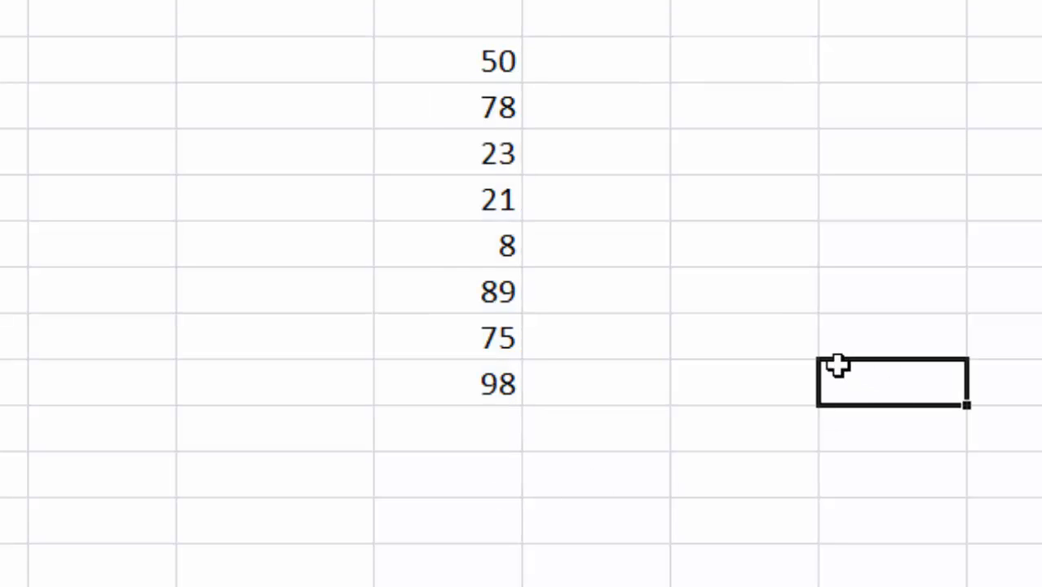
{"action": "left_click", "coordinate": [721, 331]}
Find the third smallest number of the list in E14 with the formula =SMALL(E5:E12,3)
{"action": "left_click", "coordinate": [485, 467]}
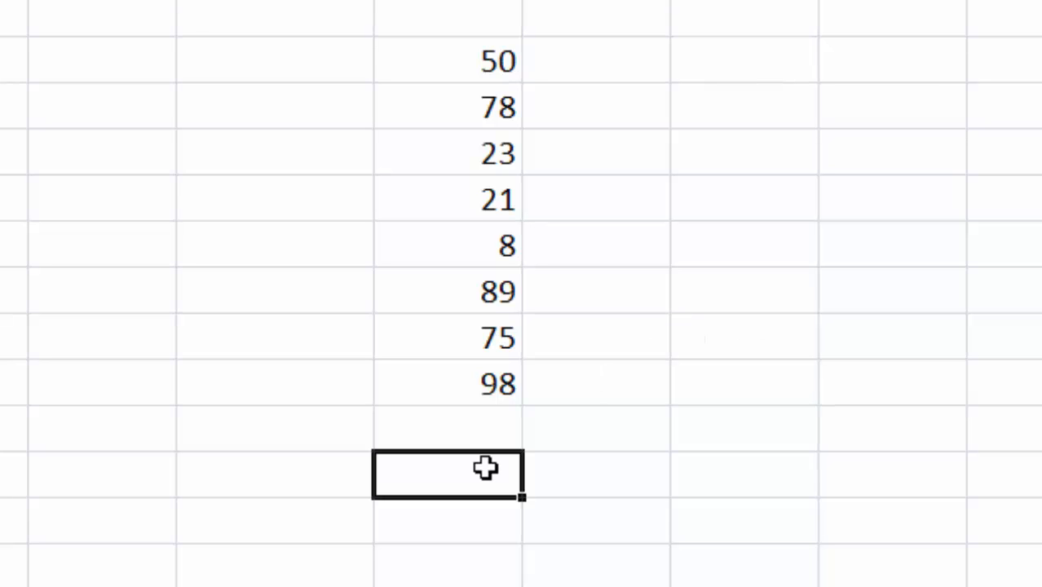
{"action": "type", "text": "="}
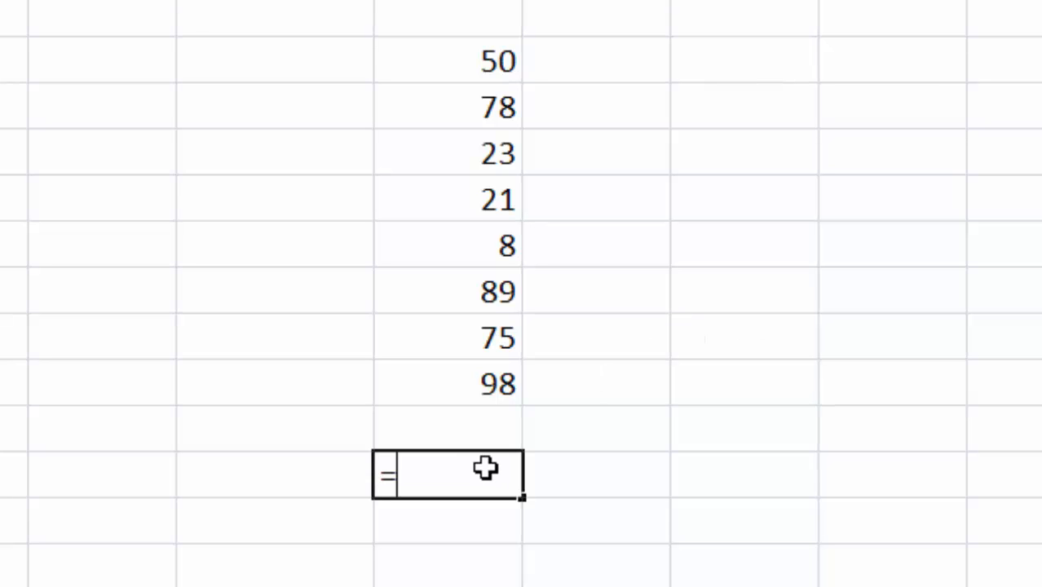
{"action": "type", "text": "SMALL"}
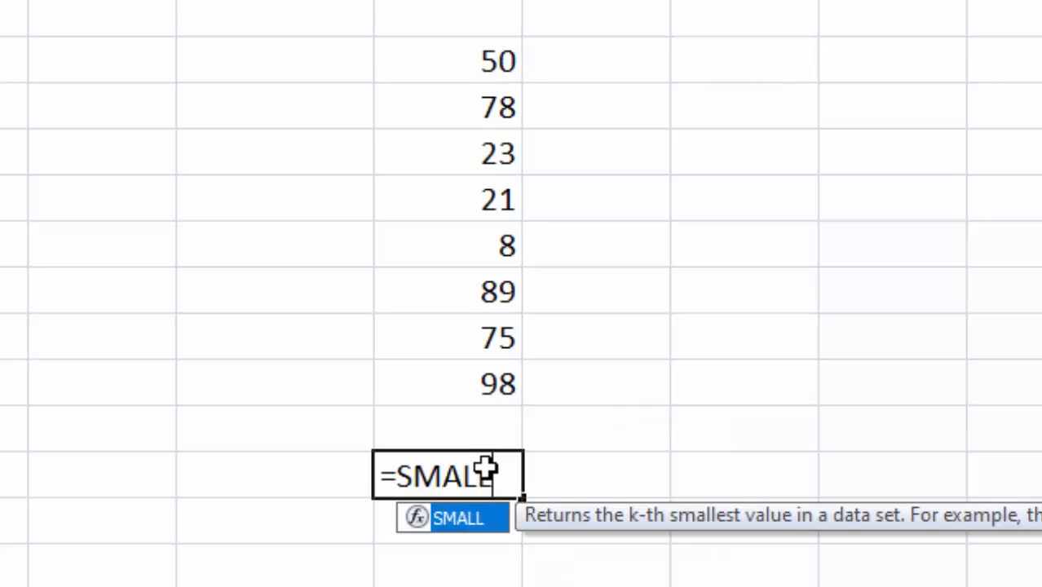
{"action": "type", "text": "("}
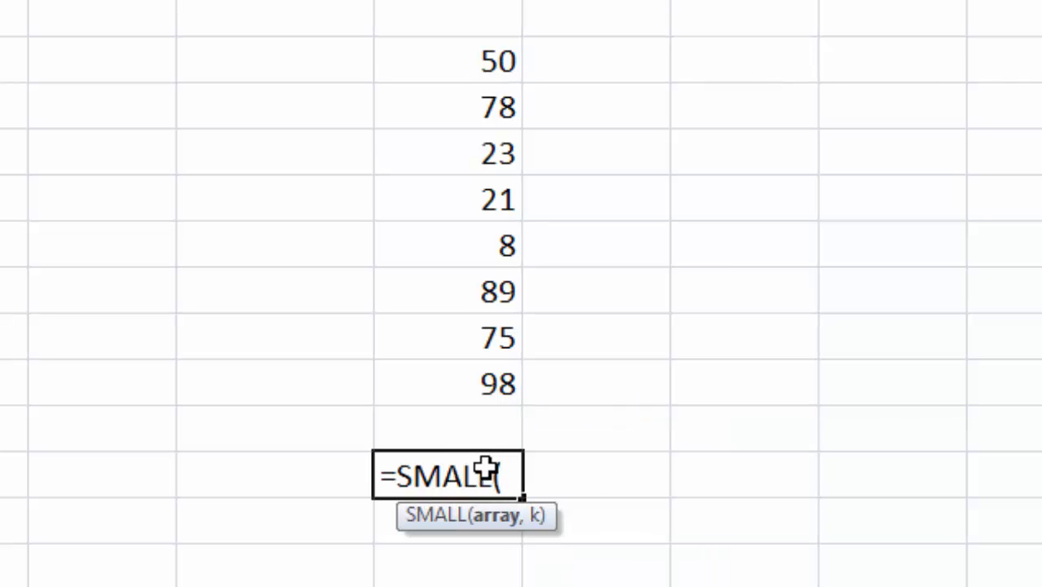
{"action": "left_click", "coordinate": [499, 66]}
{"action": "left_click_drag", "start_coordinate": [486, 96], "coordinate": [466, 375]}
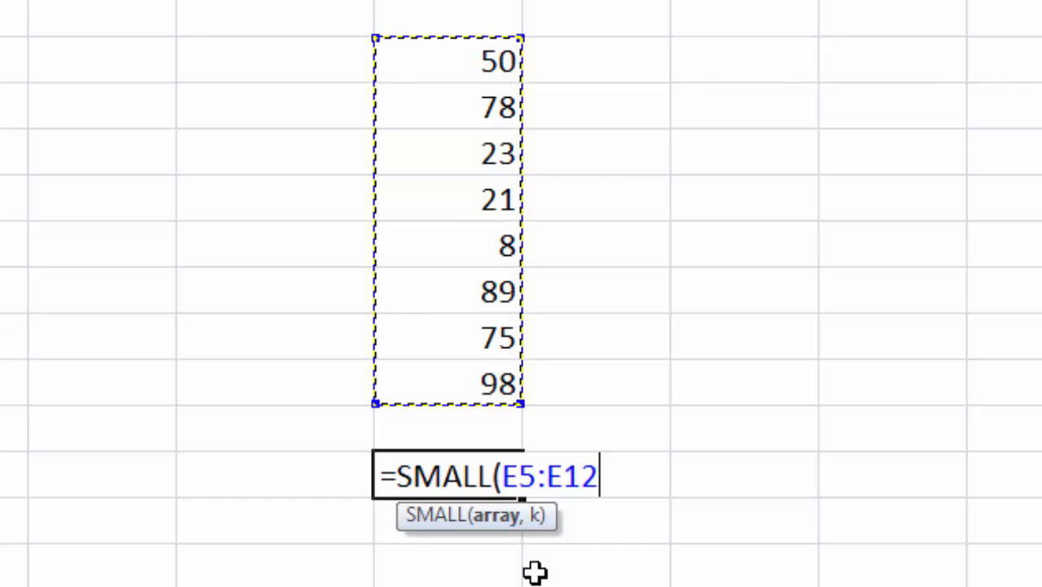
{"action": "type", "text": ","}
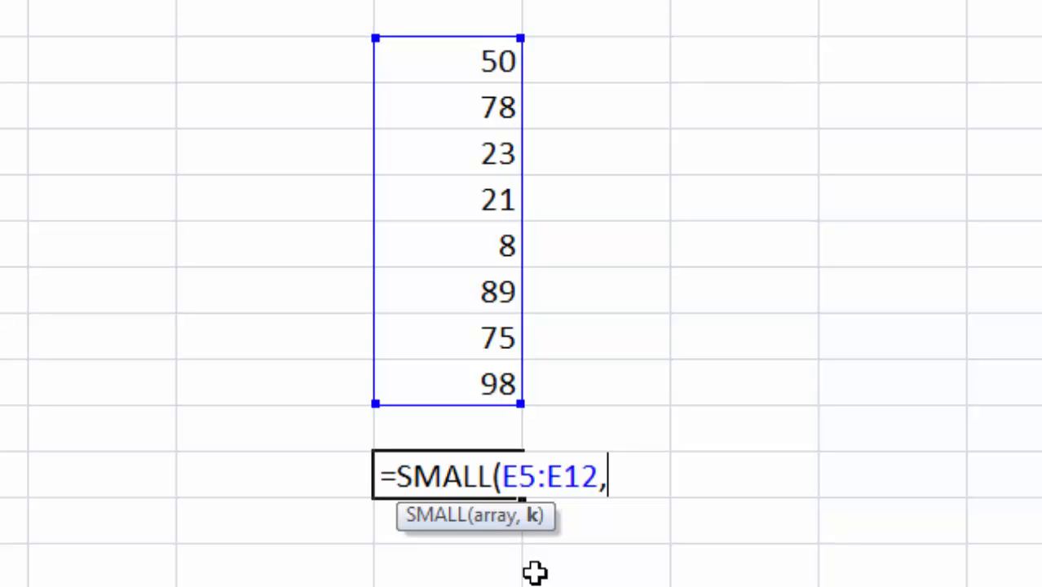
{"action": "type", "text": "3)"}
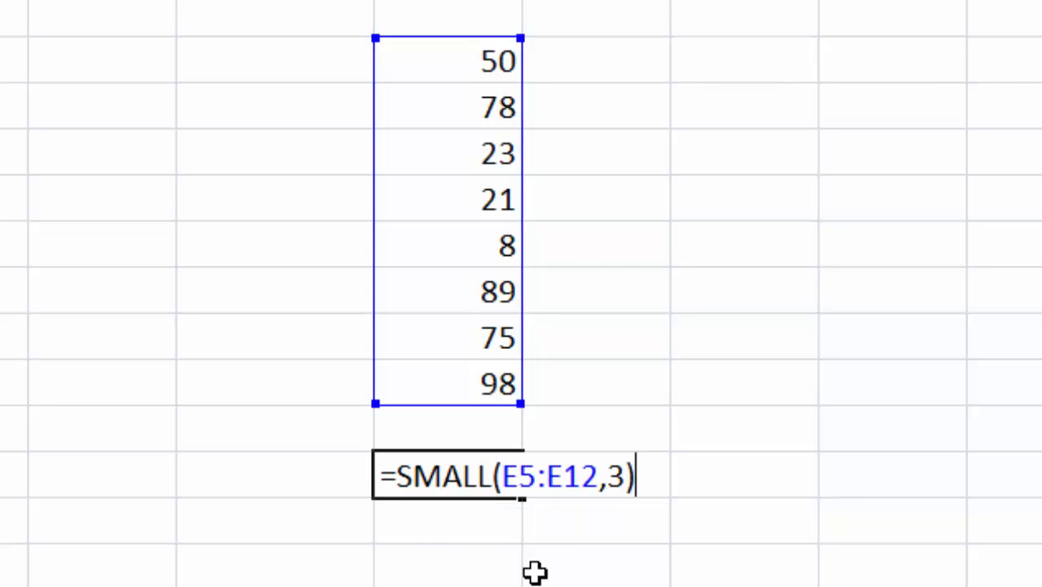
{"action": "key", "text": "Return"}
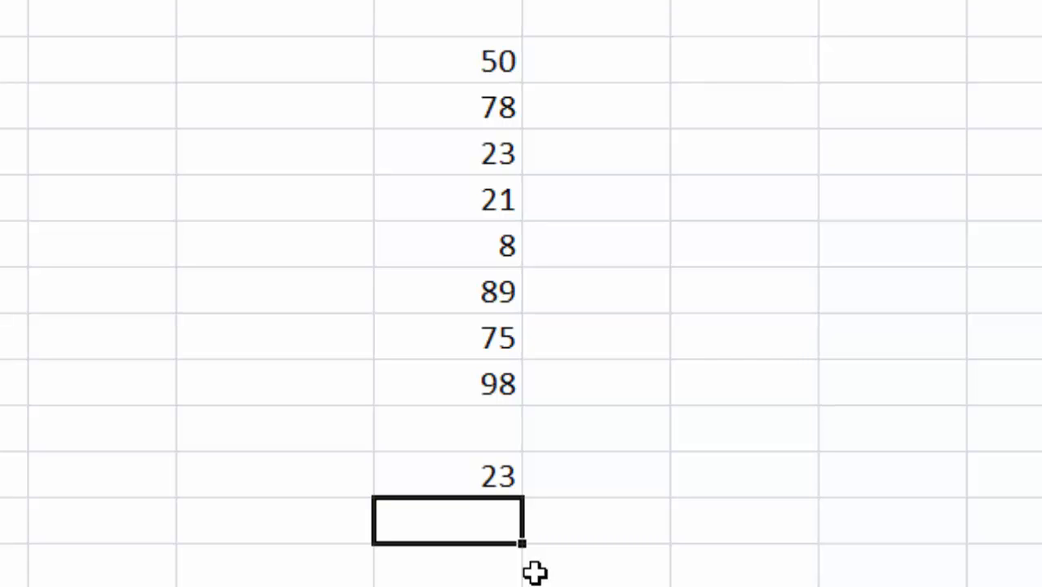
{"action": "left_click", "coordinate": [478, 475]}
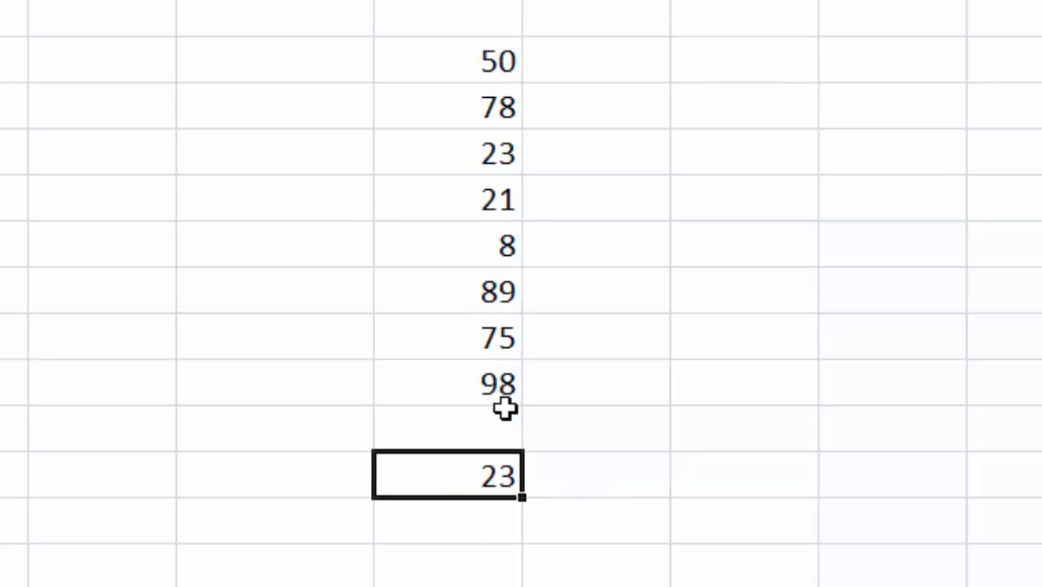
{"action": "left_click", "coordinate": [500, 381]}
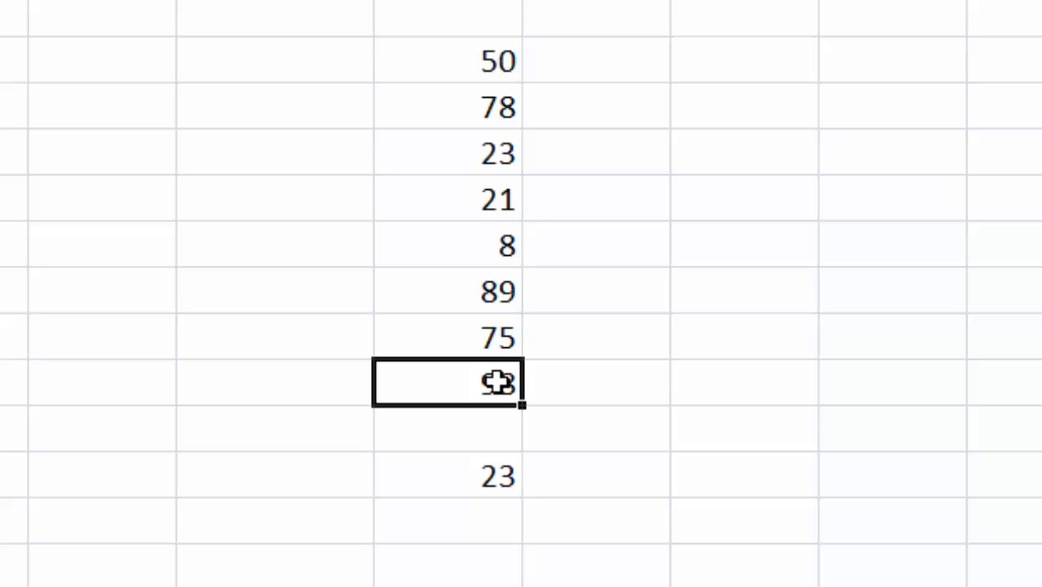
{"action": "left_click", "coordinate": [495, 293]}
{"action": "left_click", "coordinate": [508, 106]}
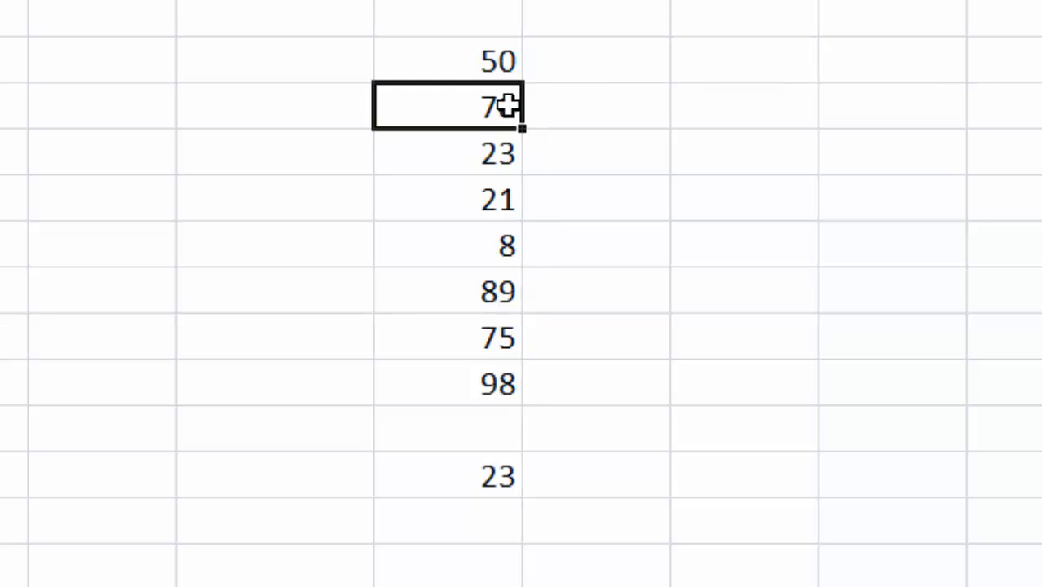
Replace the SMALL function in E14's formula with LARGE, keeping the same arguments
{"action": "left_click", "coordinate": [494, 473]}
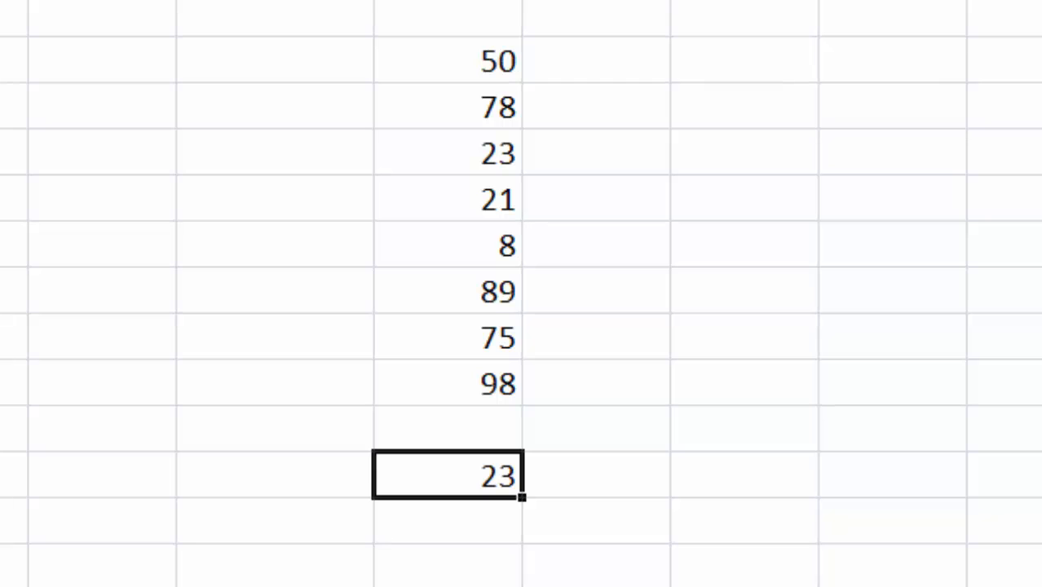
{"action": "key", "text": "F2"}
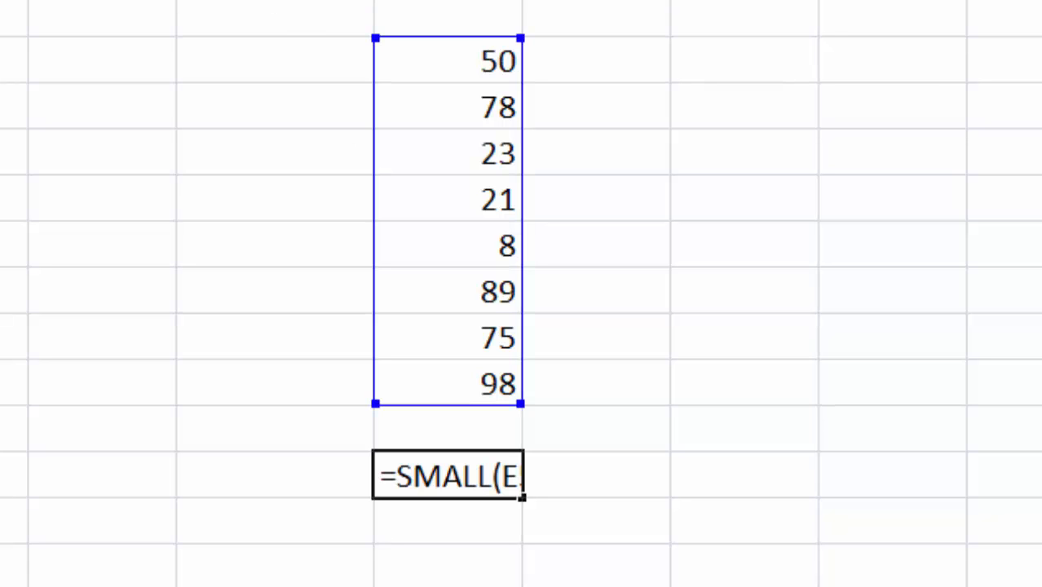
{"action": "type", "text": "LARGE"}
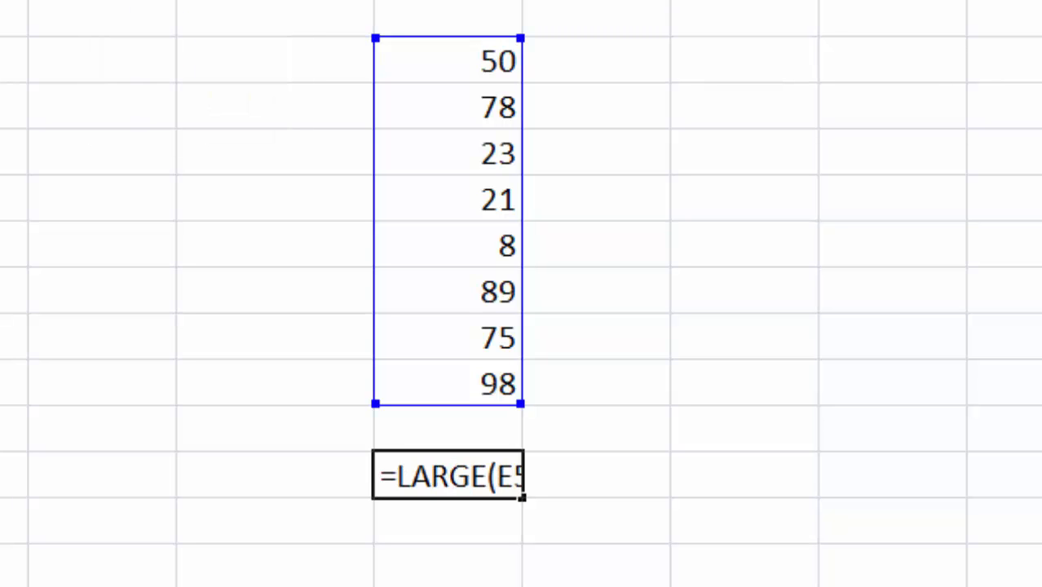
{"action": "key", "text": "Return"}
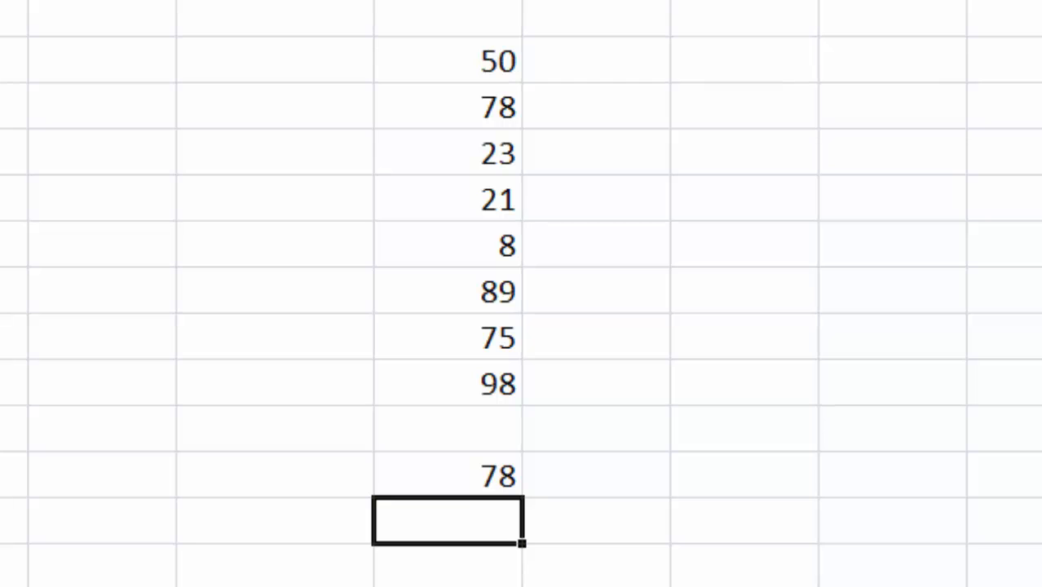
Set the k argument of the LARGE formula in E14 to 1, giving =LARGE(E5:E12,1)
{"action": "left_click", "coordinate": [499, 473]}
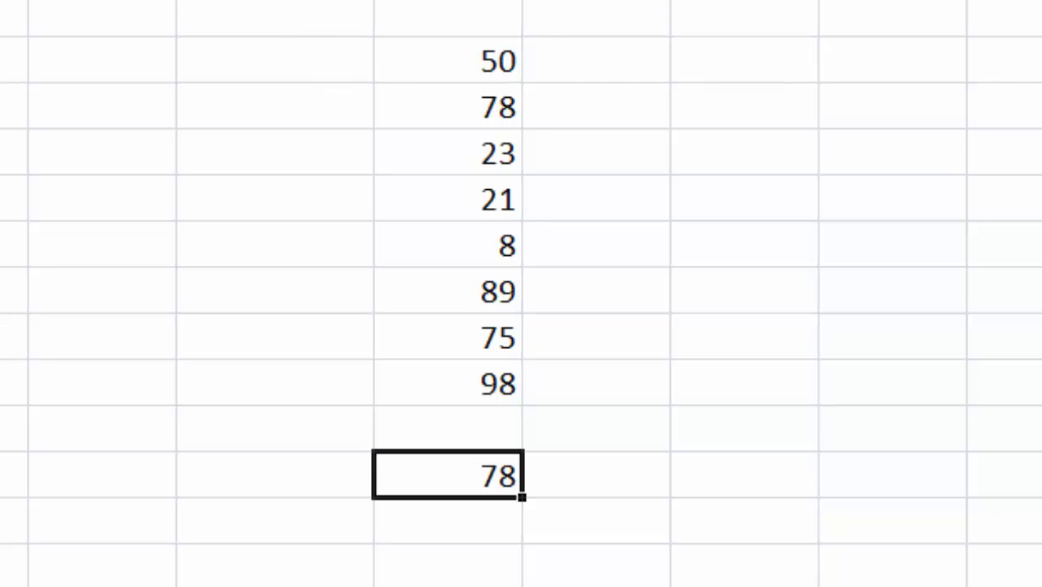
{"action": "key", "text": "F2"}
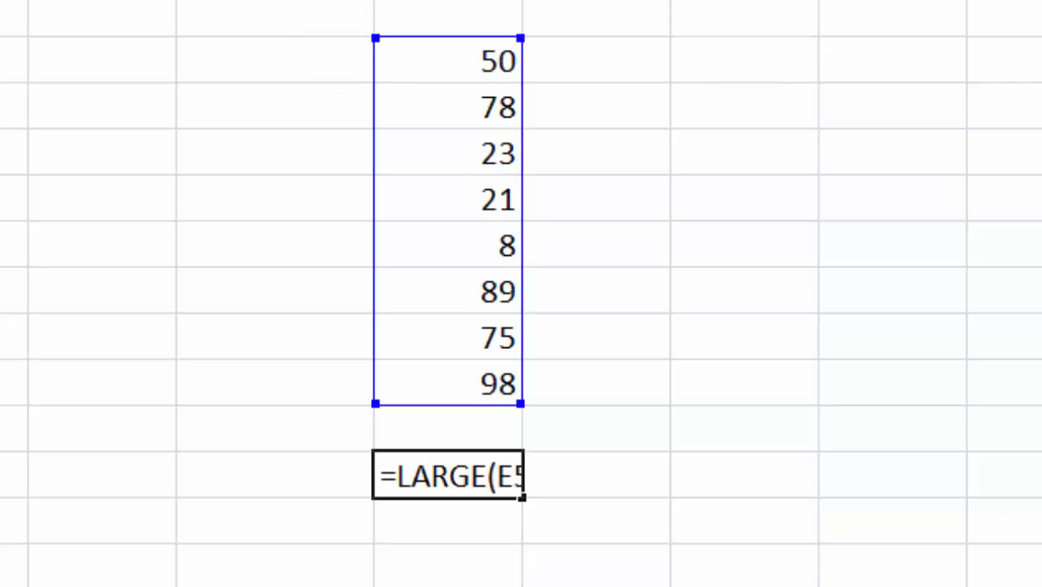
{"action": "type", "text": "12,1"}
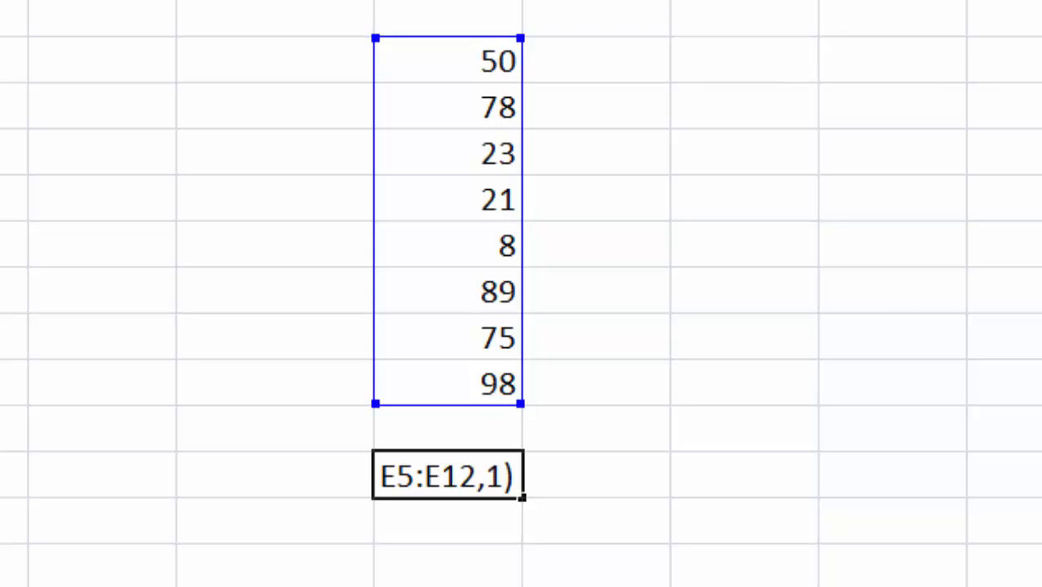
{"action": "key", "text": "Return"}
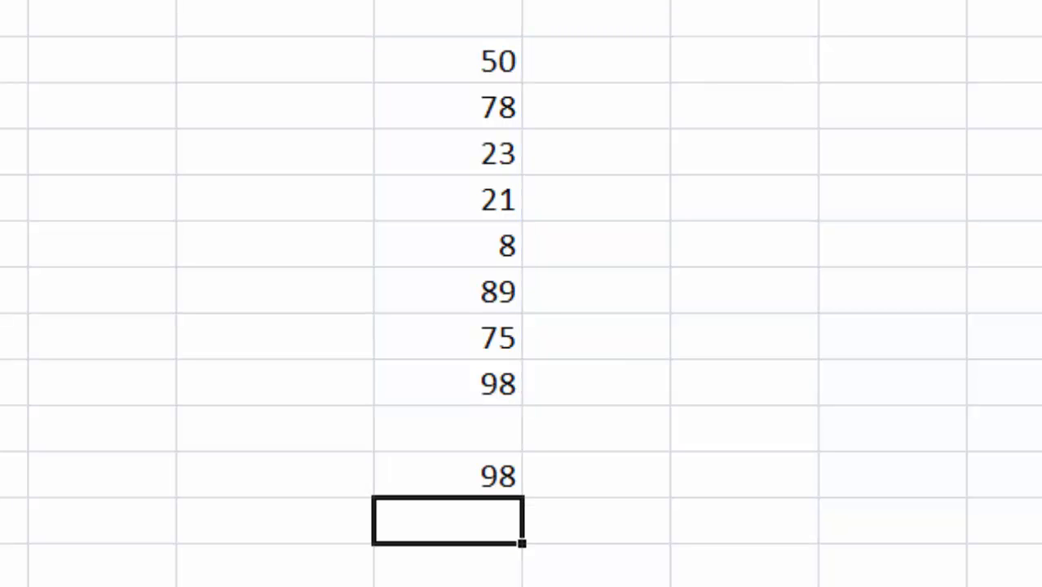
{"action": "left_click", "coordinate": [823, 336]}
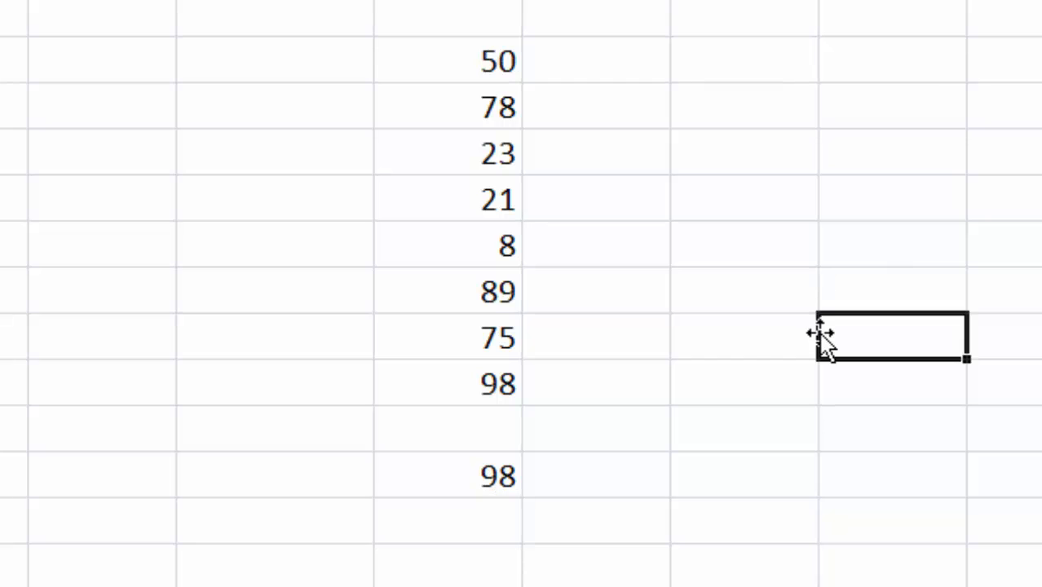
{"action": "left_click", "coordinate": [772, 384]}
{"action": "left_click", "coordinate": [666, 255]}
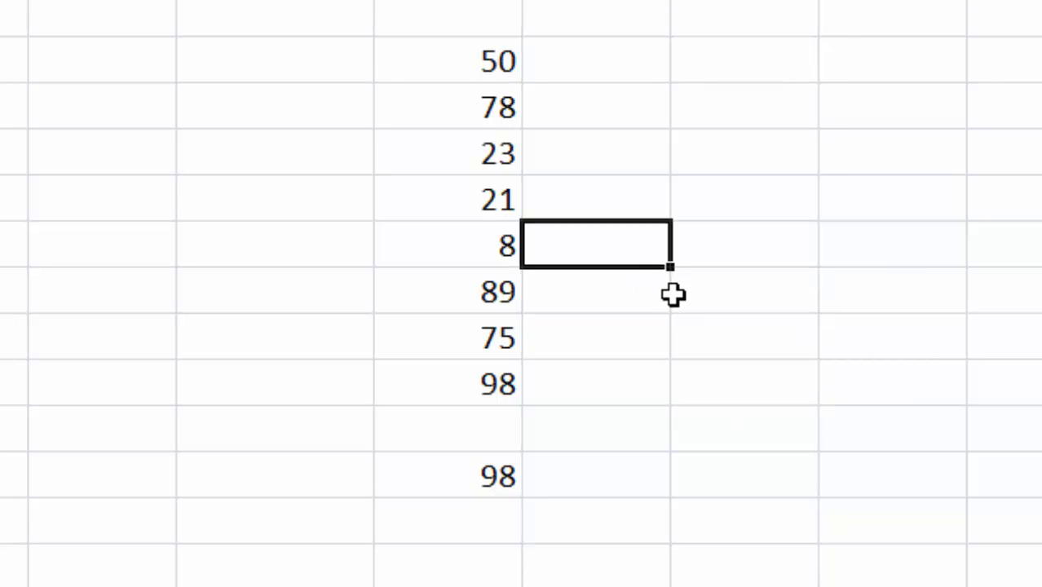
{"action": "left_click", "coordinate": [657, 387]}
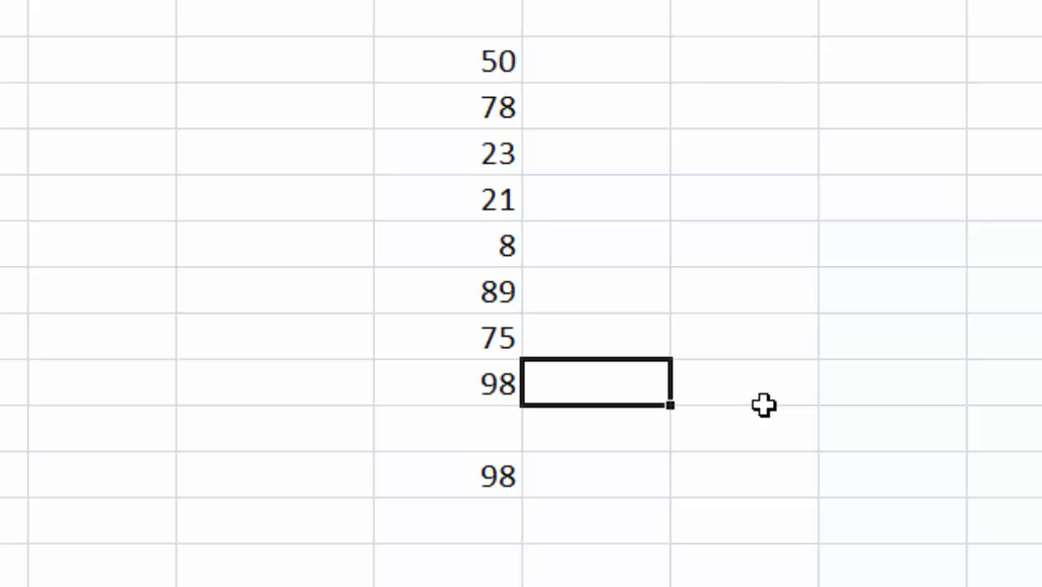